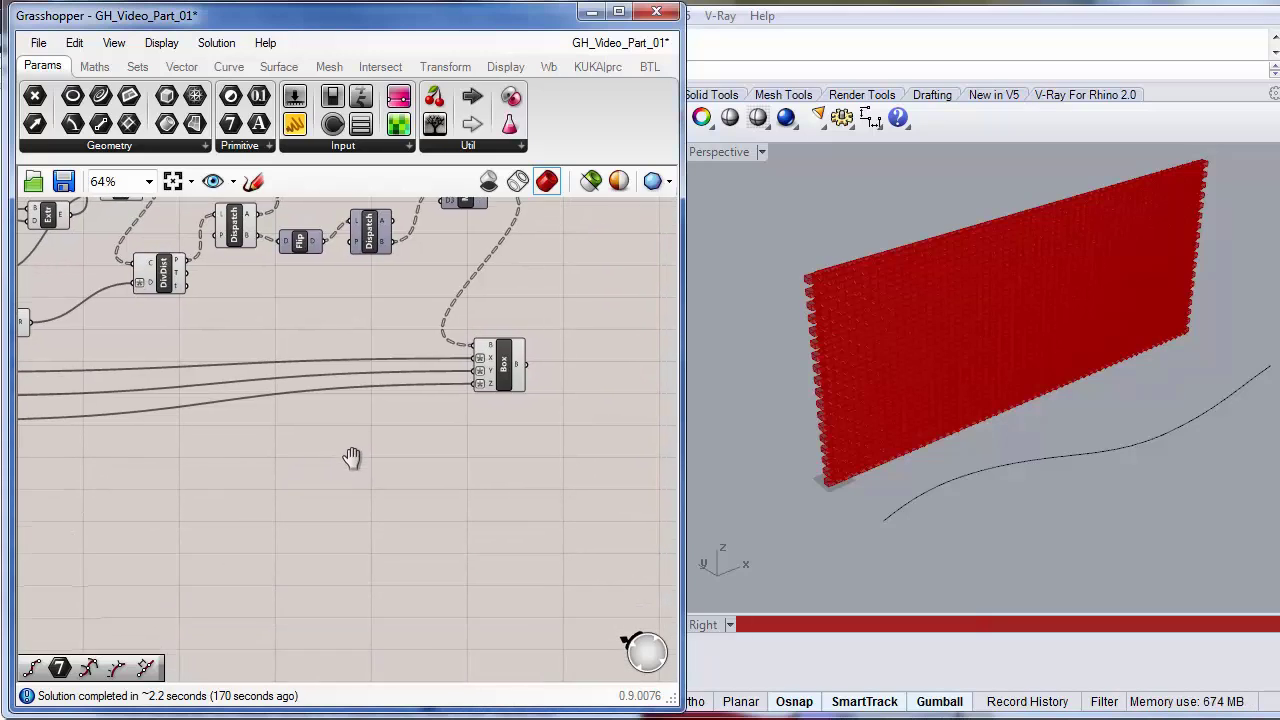
Survey the definition and the brick wall by panning the canvas and orbiting Rhino.
scroll(346, 475, down, 2)
mouse_move(266, 540)
right_down()
mouse_move(329, 549)
mouse_move(271, 557)
right_up()
right_drag(497, 527, 449, 526)
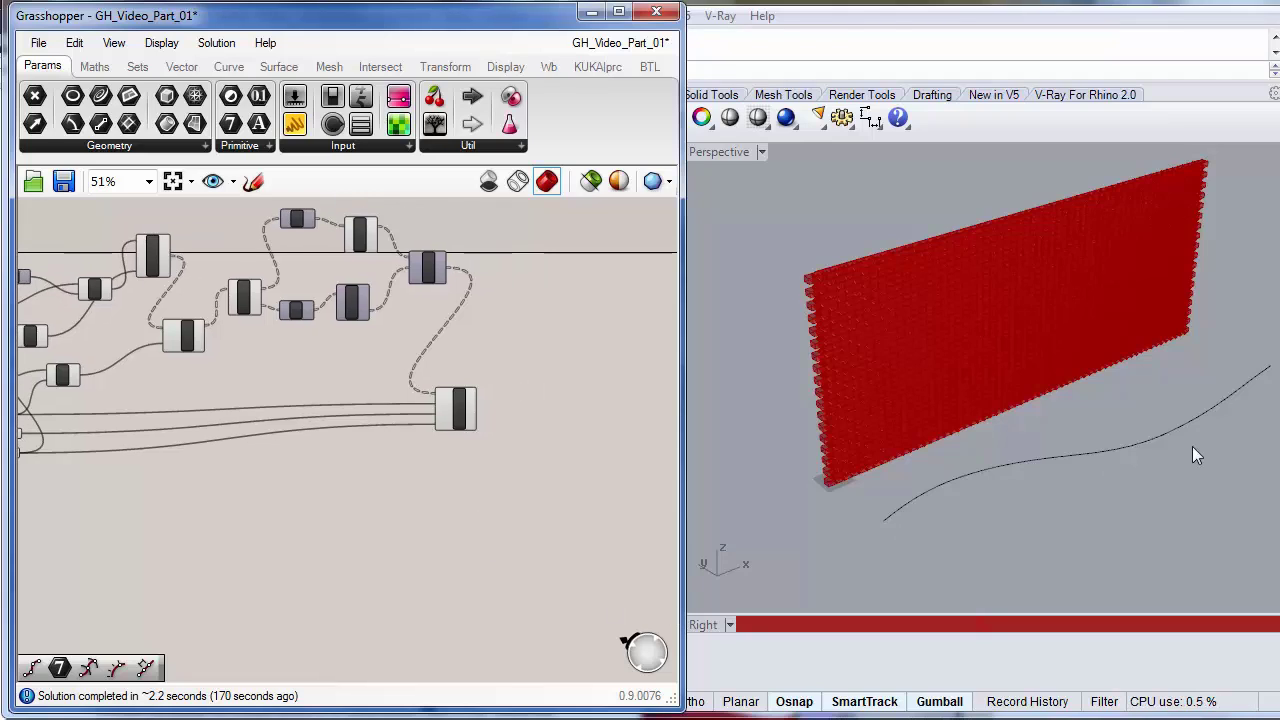
right_drag(421, 462, 393, 481)
scroll(386, 447, up, 2)
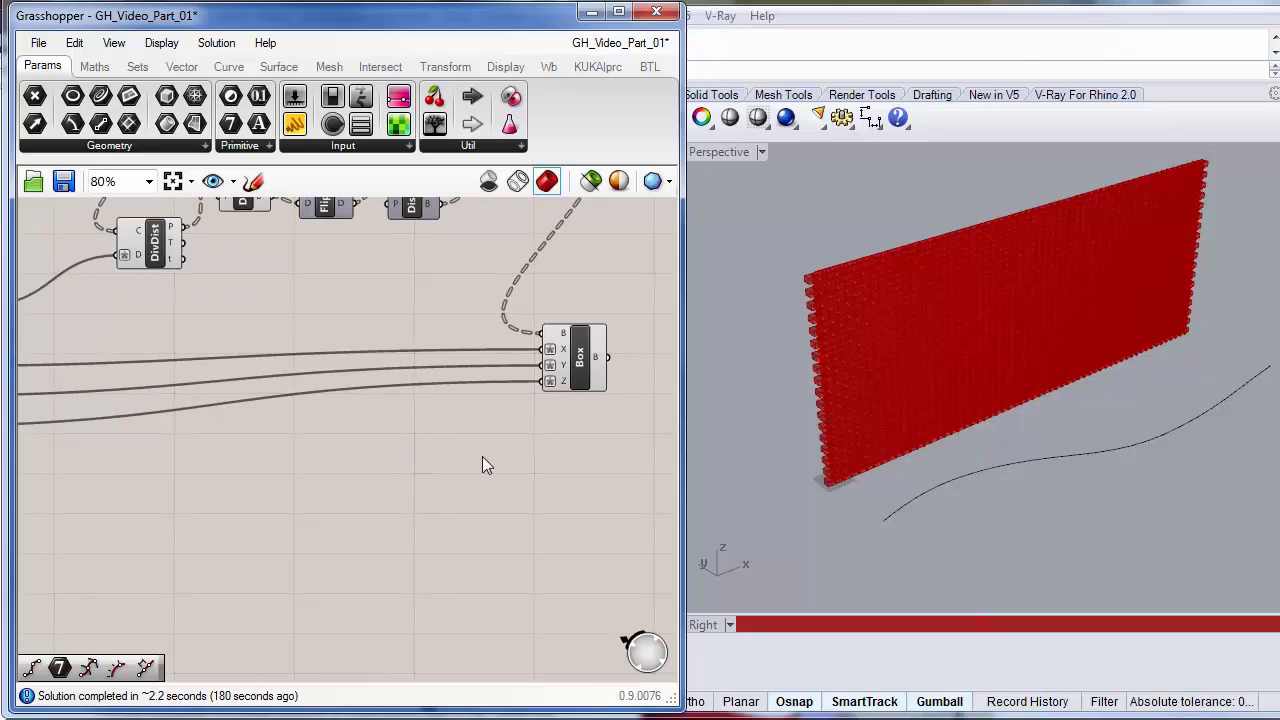
right_drag(482, 456, 348, 467)
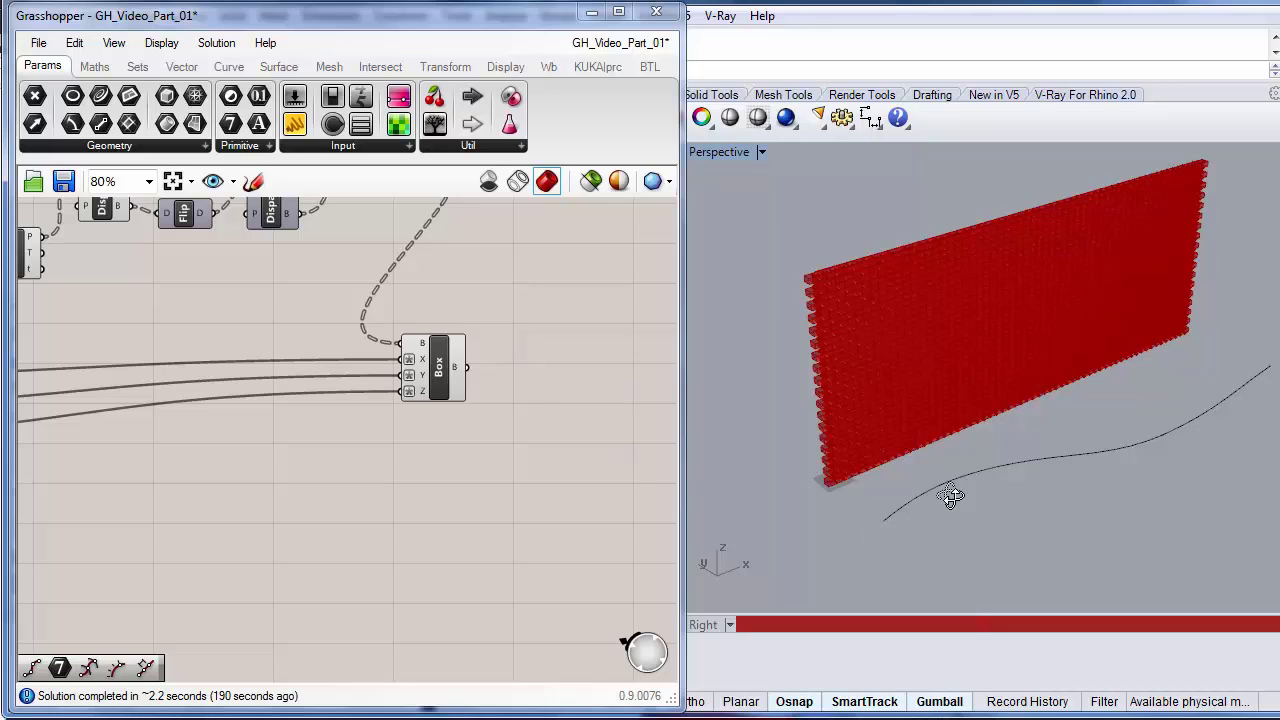
right_drag(942, 493, 790, 487)
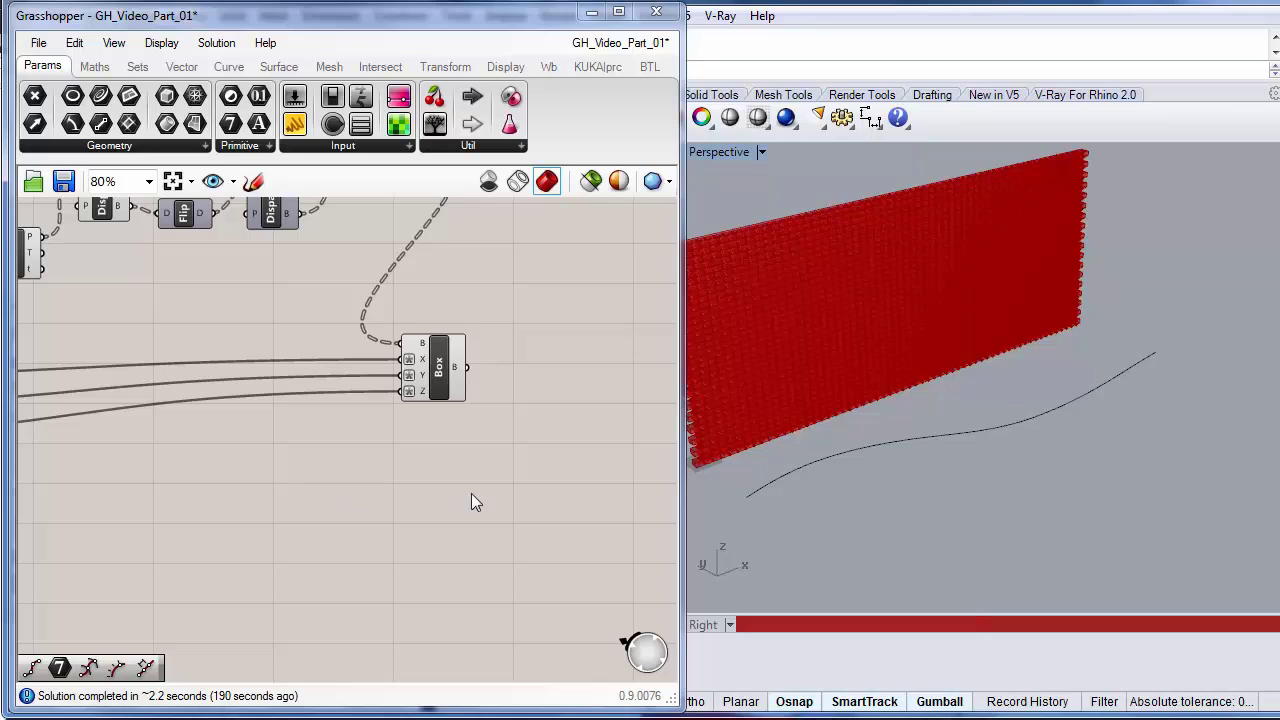
scroll(224, 482, down, 2)
right_drag(163, 518, 414, 486)
scroll(418, 484, up, 2)
scroll(418, 484, down, 1)
right_drag(206, 492, 264, 452)
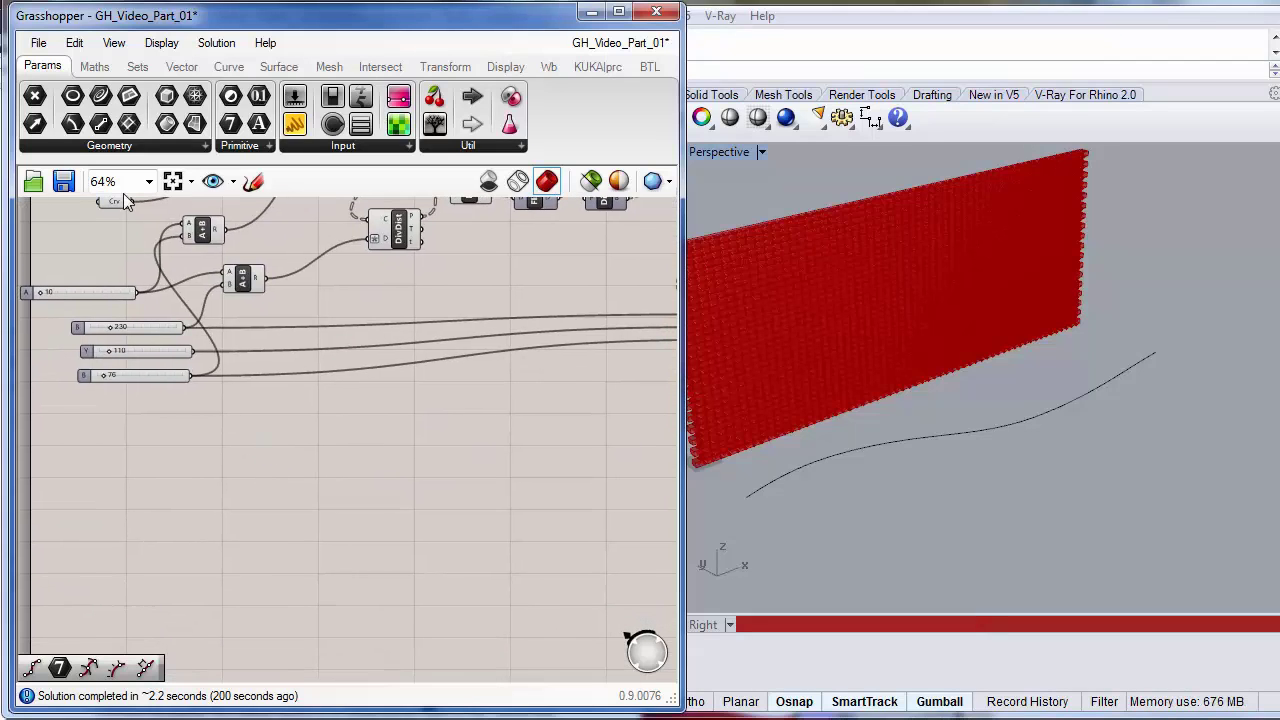
right_drag(157, 230, 195, 330)
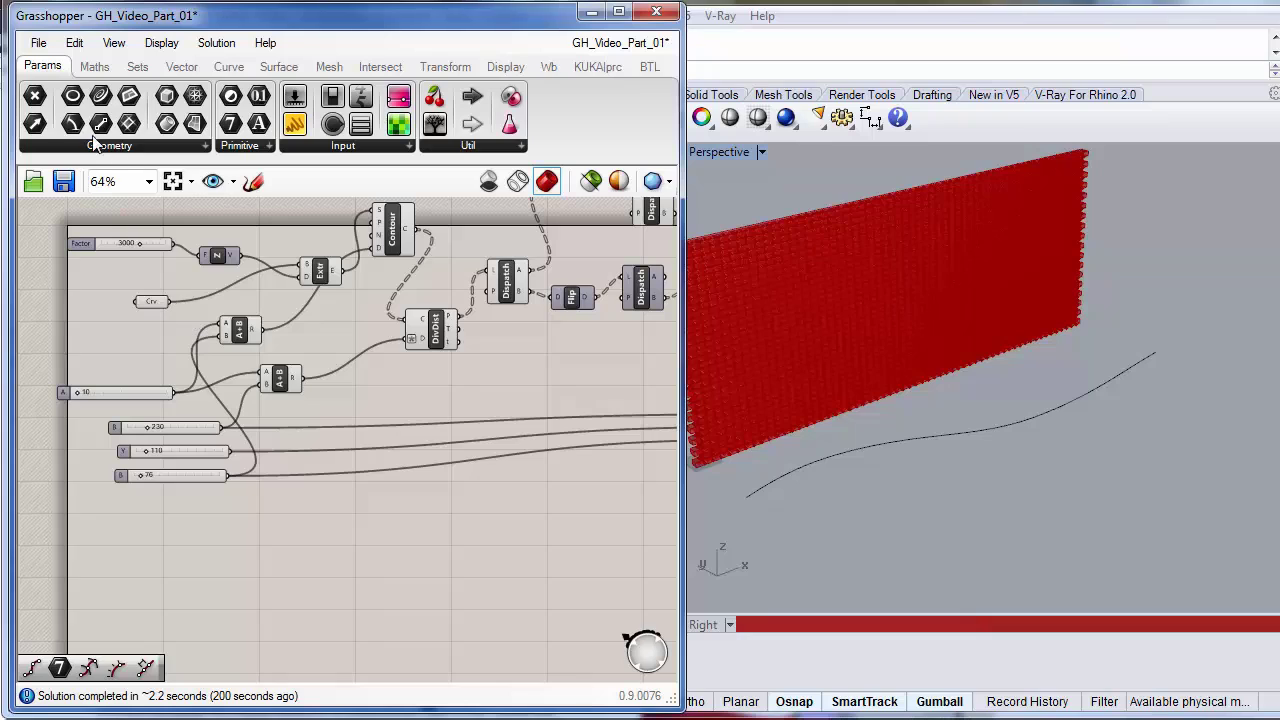
Add a Crv parameter set to the free-standing Rhino curve in front of the wall.
drag(100, 95, 246, 581)
right_drag(246, 581, 207, 550)
right_click(136, 516)
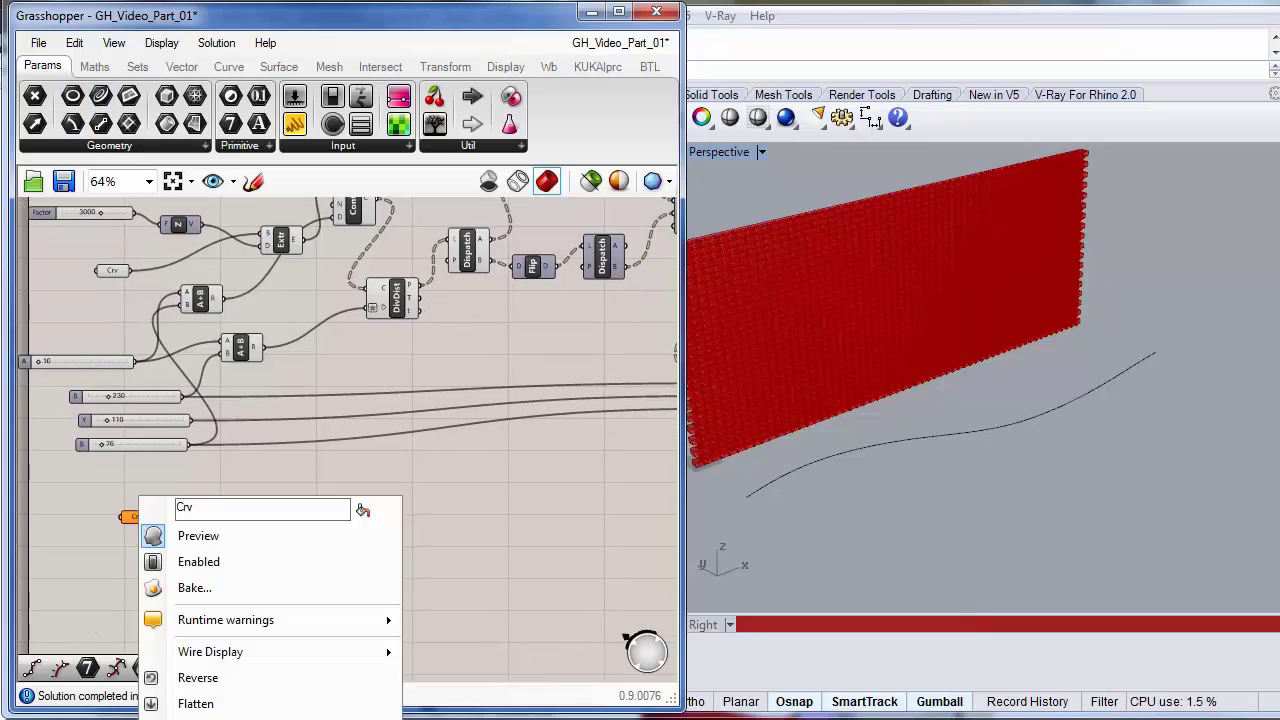
click(220, 719)
click(819, 461)
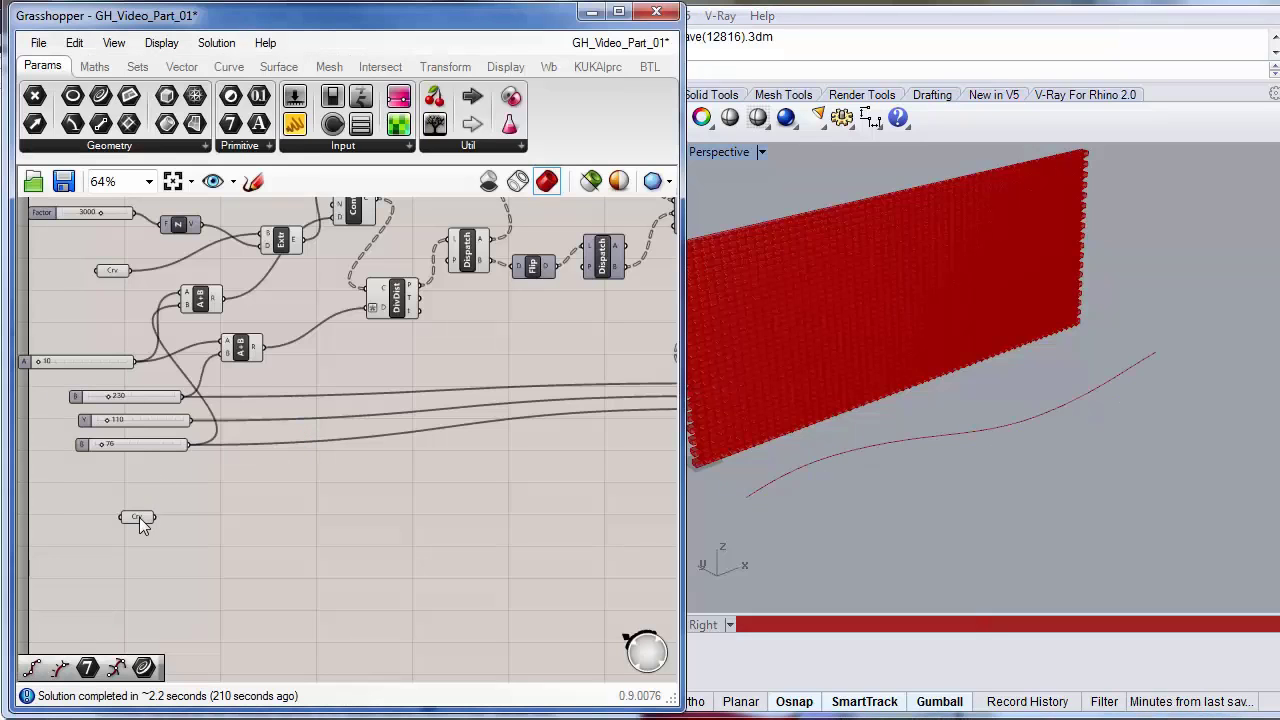
right_drag(357, 551, 301, 517)
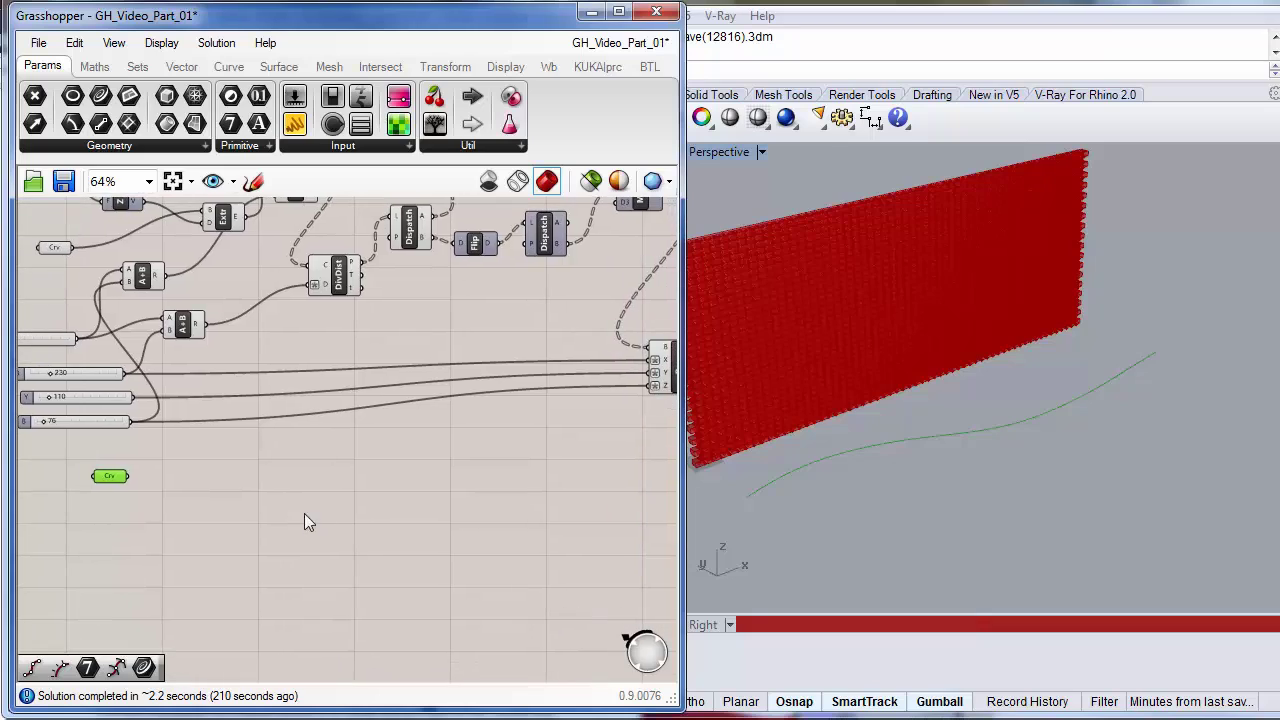
click(338, 285)
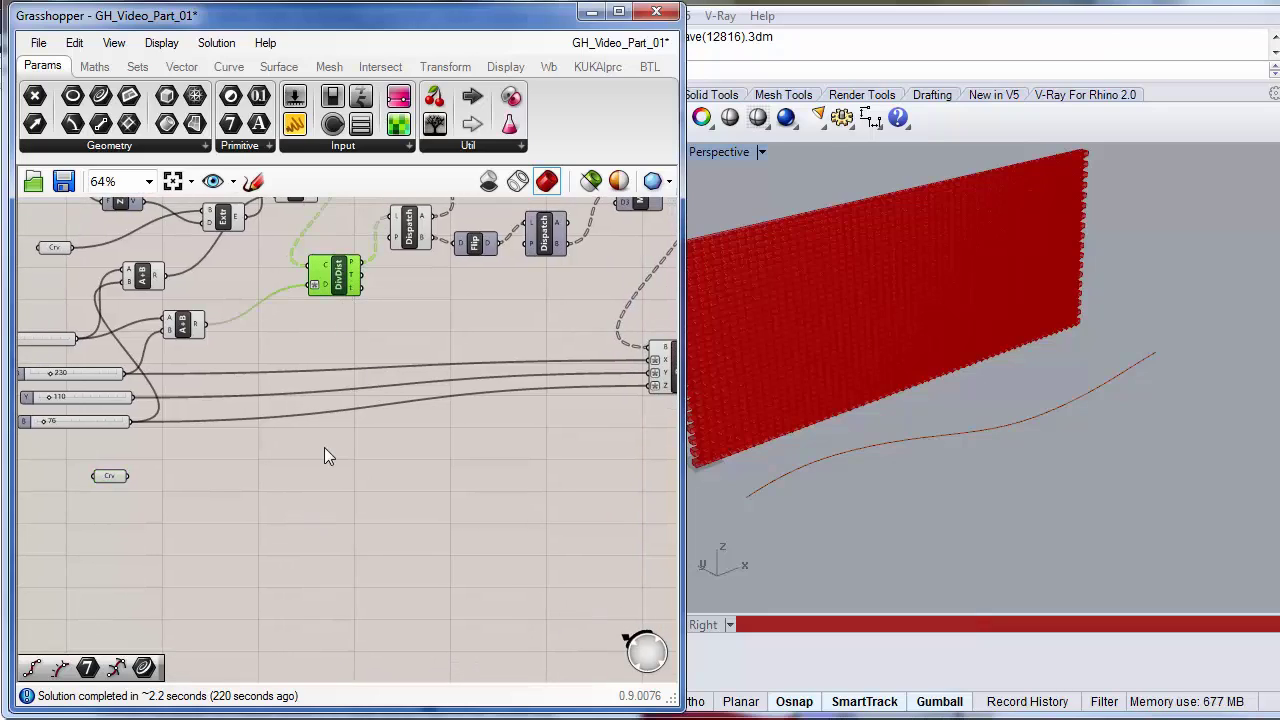
Duplicate the DivDist component below the original and feed it the new Crv curve.
key(ctrl+c)
key(ctrl+v)
drag(340, 280, 331, 472)
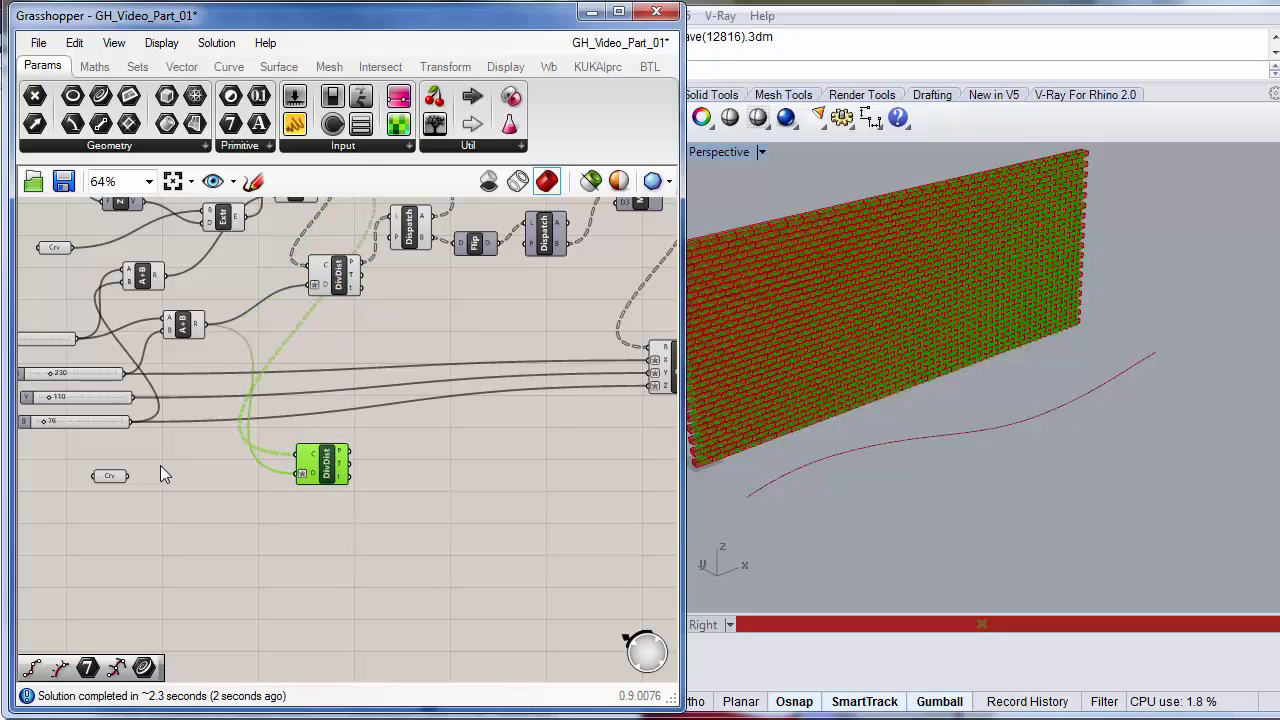
drag(128, 476, 288, 452)
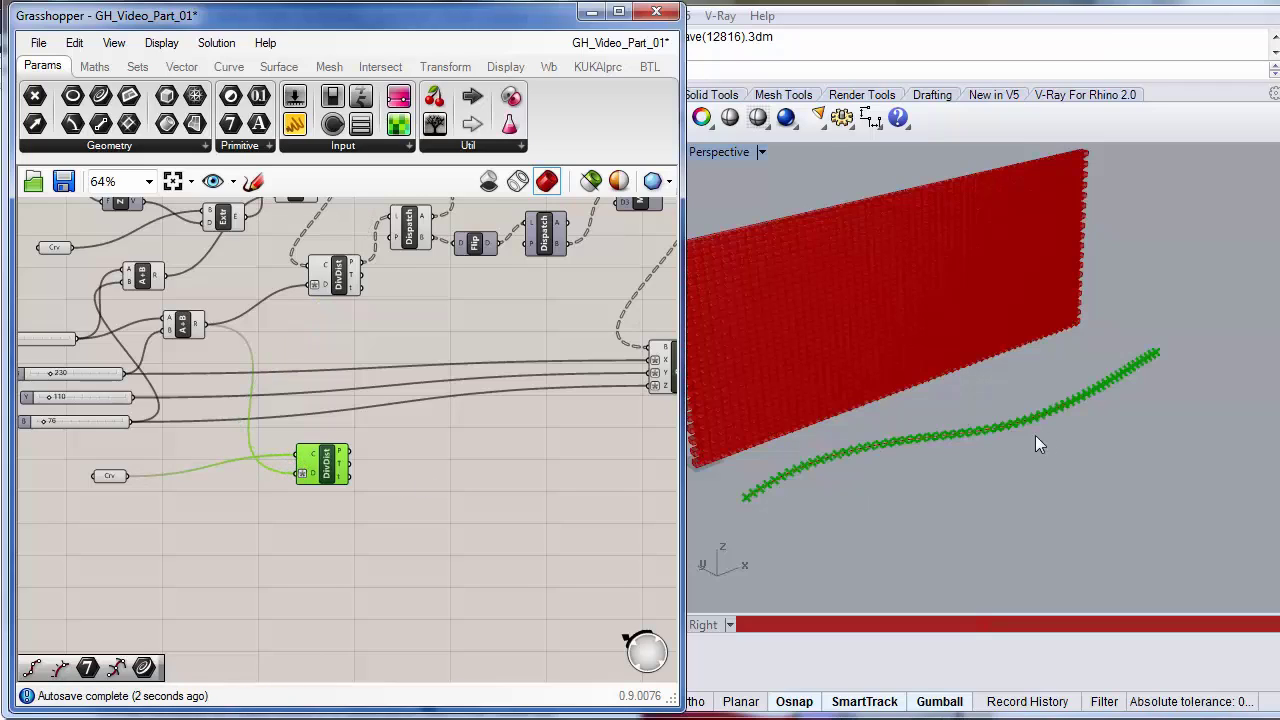
right_drag(485, 521, 443, 525)
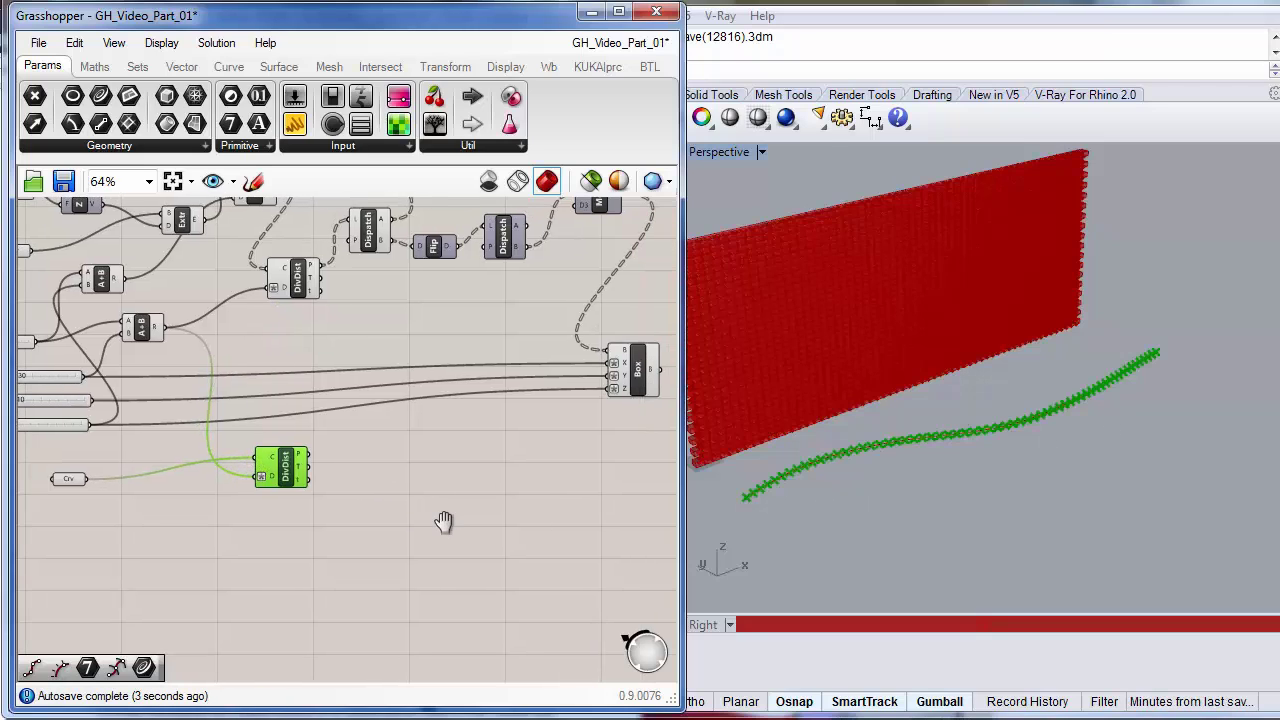
Duplicate the Box component and wire the new DivDist points into it, then inspect the box row.
click(632, 393)
key(ctrl+c)
key(ctrl+v)
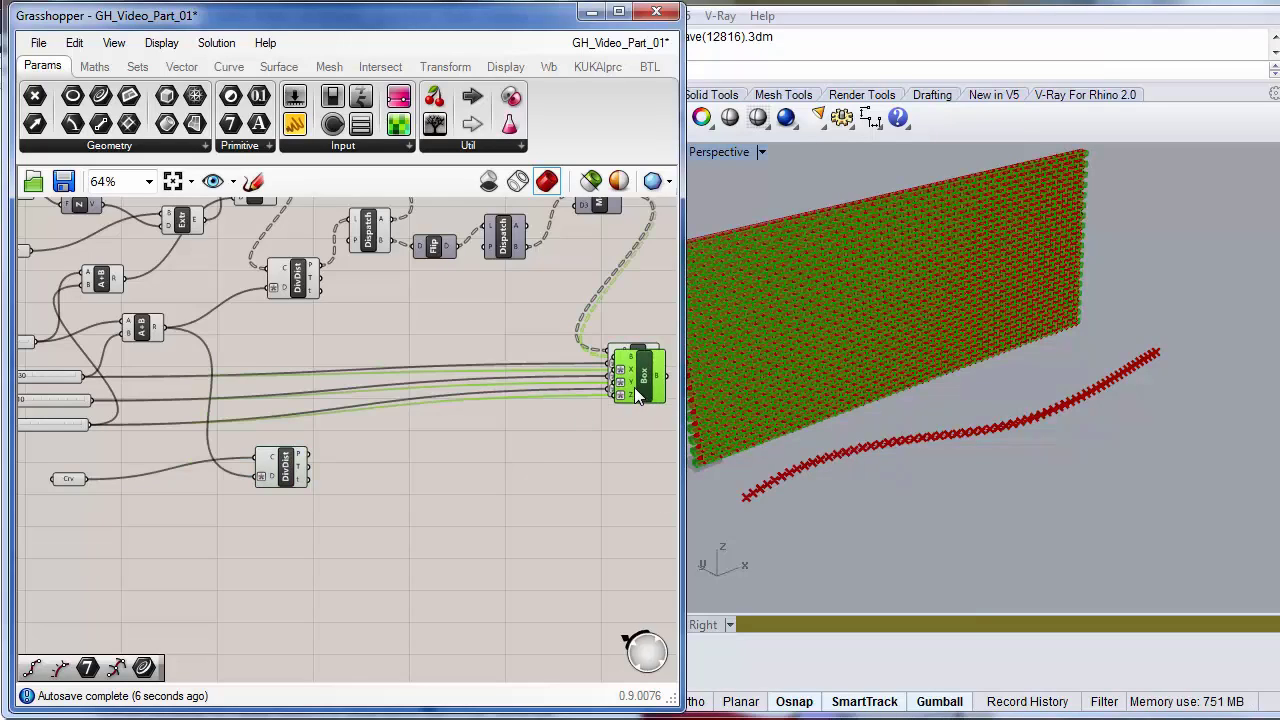
drag(634, 386, 592, 484)
drag(311, 454, 477, 468)
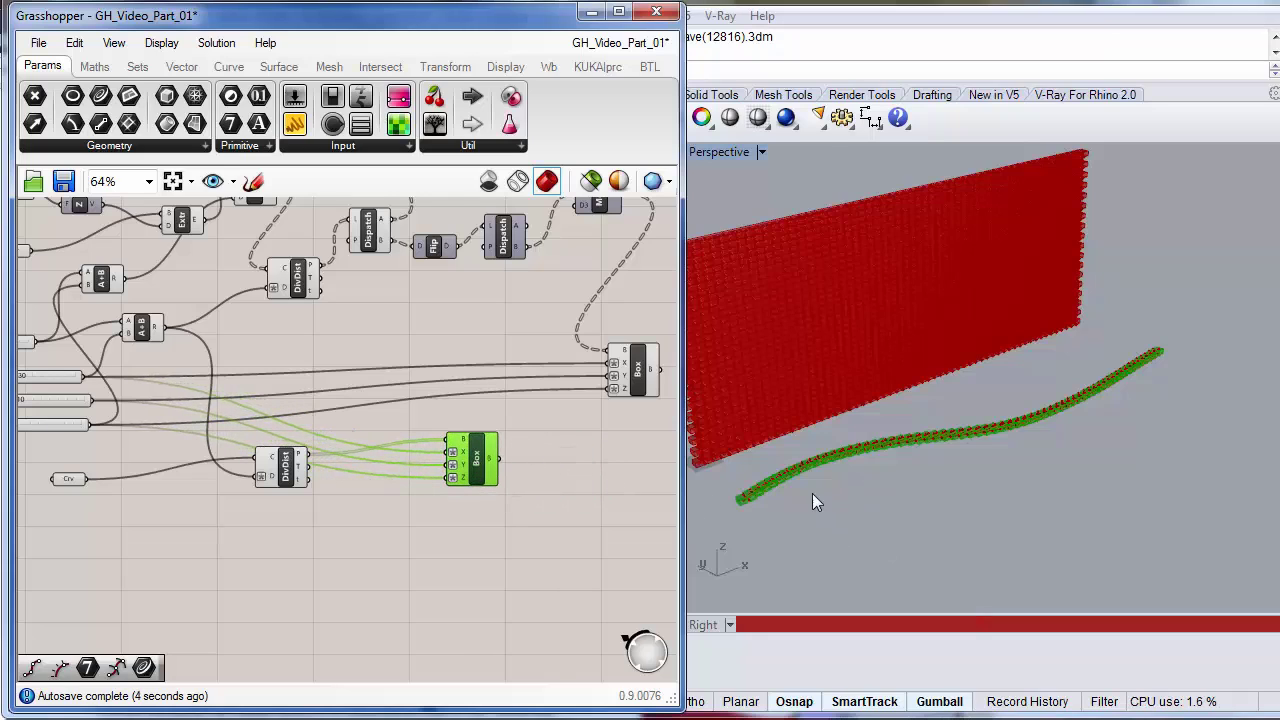
mouse_move(794, 508)
right_down()
mouse_move(830, 492)
mouse_move(814, 493)
right_up()
scroll(811, 488, up, 10)
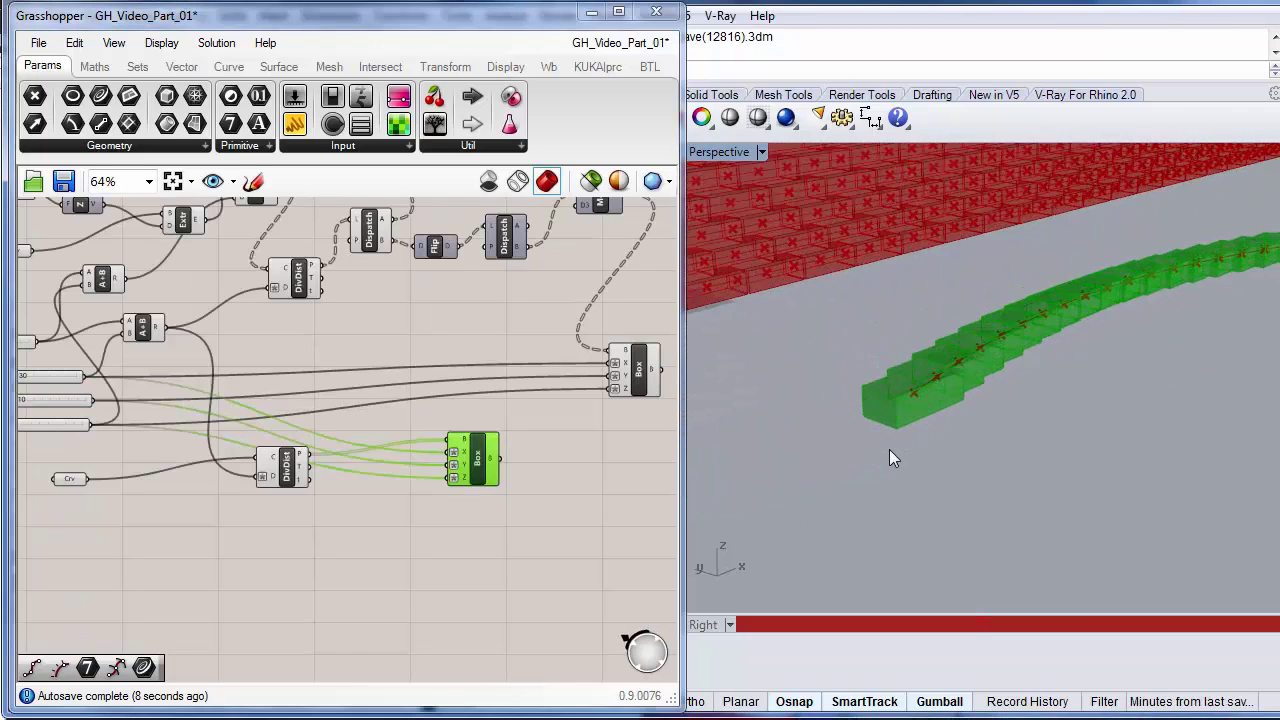
scroll(889, 449, up, 2)
right_drag(937, 386, 936, 521)
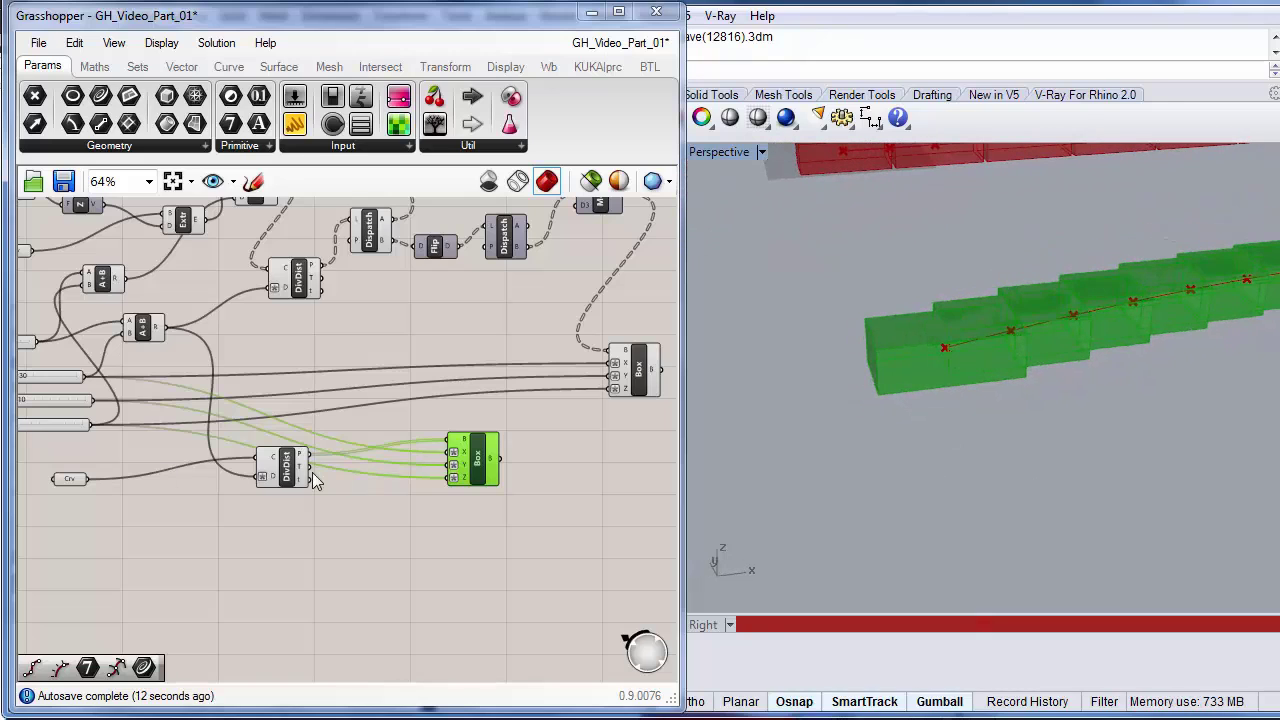
Delete the x/2 expression on the copied DivDist's D input so the boxes spread out.
right_click(262, 477)
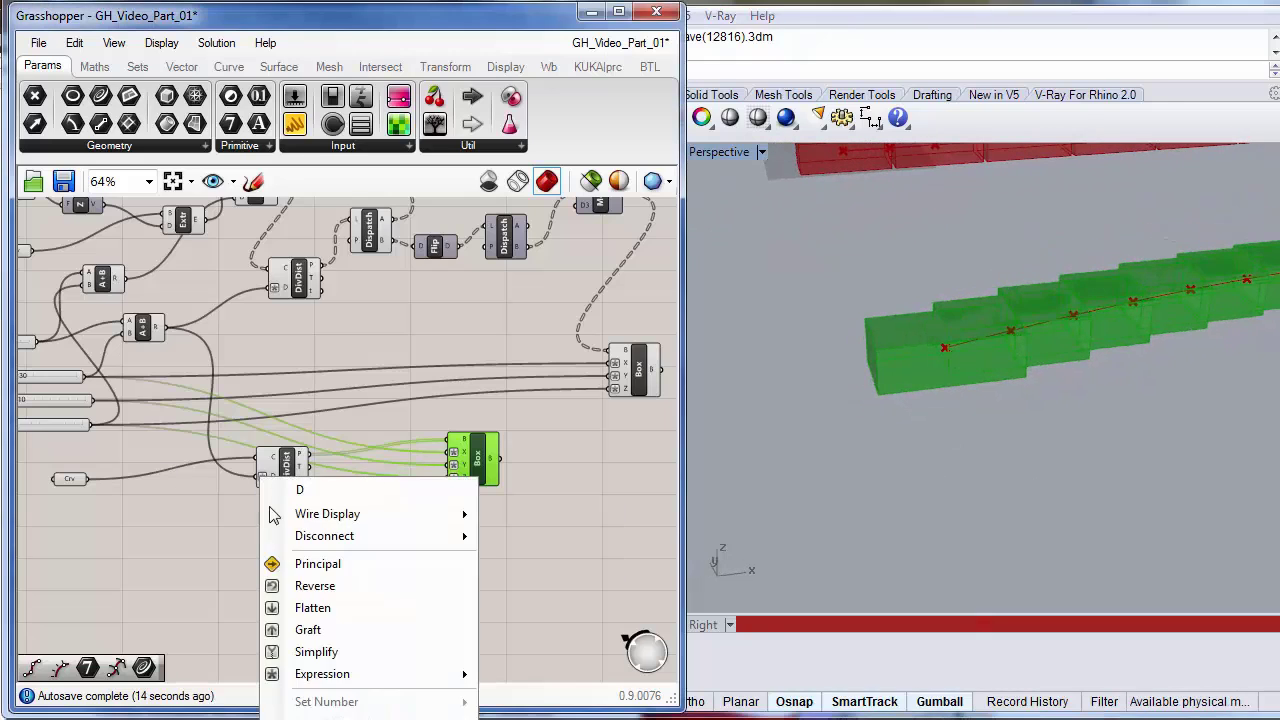
mouse_move(463, 675)
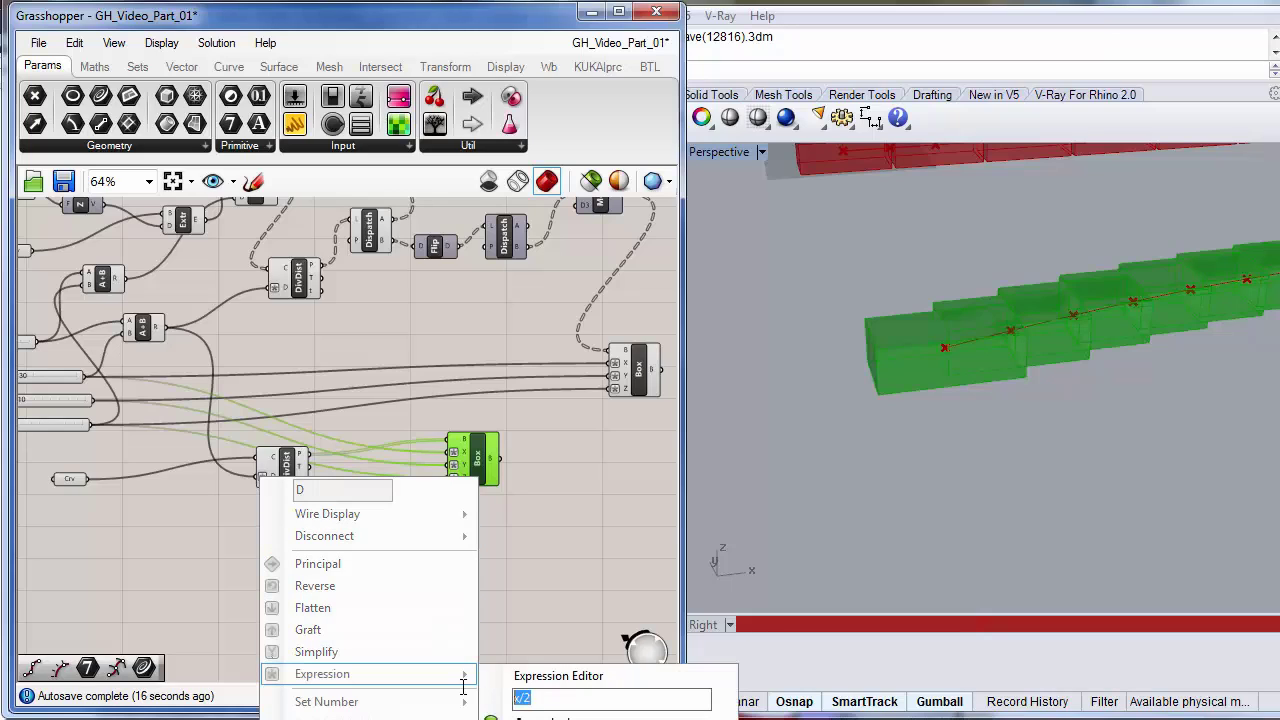
key(BackSpace)
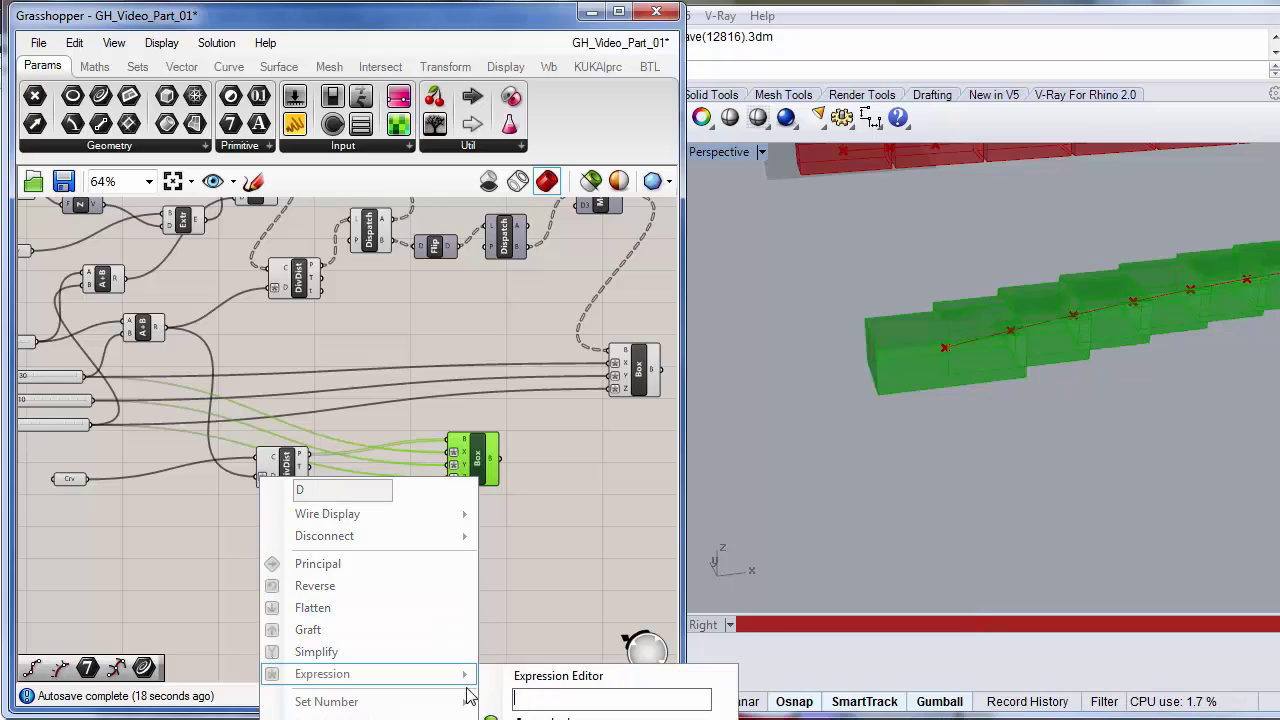
key(Return)
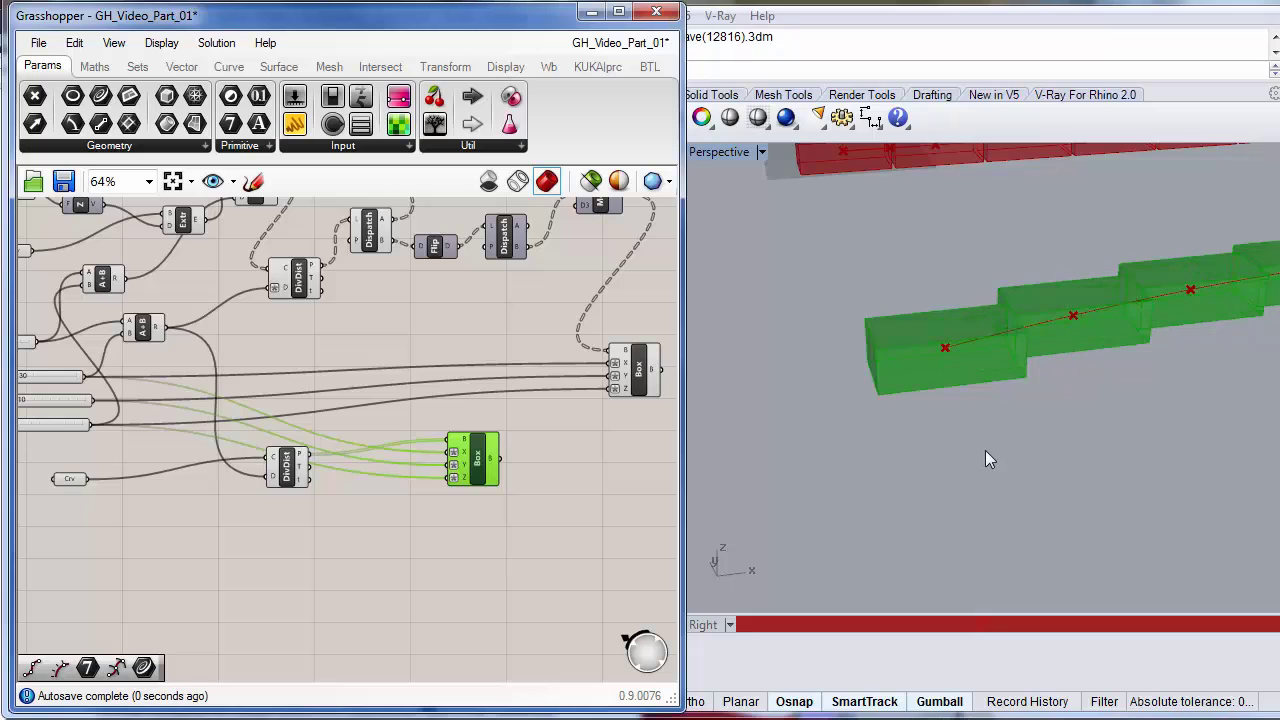
scroll(990, 440, down, 2)
scroll(990, 440, up, 2)
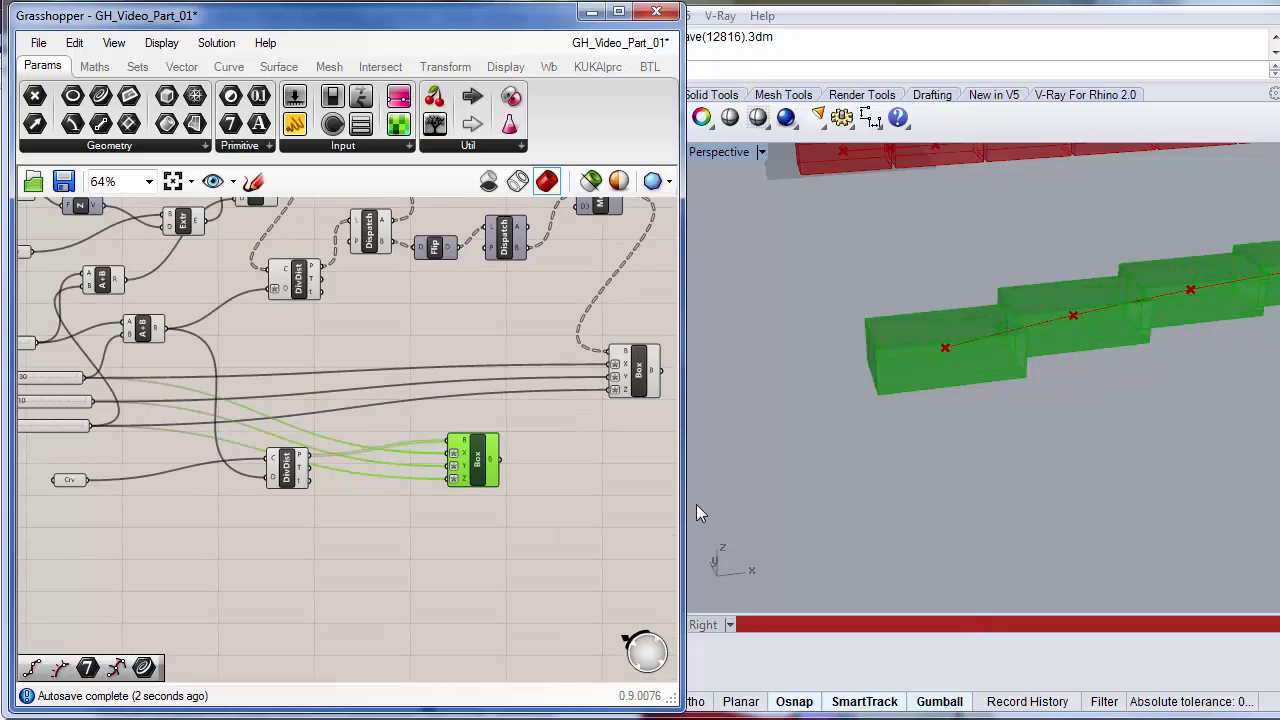
right_drag(582, 502, 541, 502)
scroll(1002, 443, down, 4)
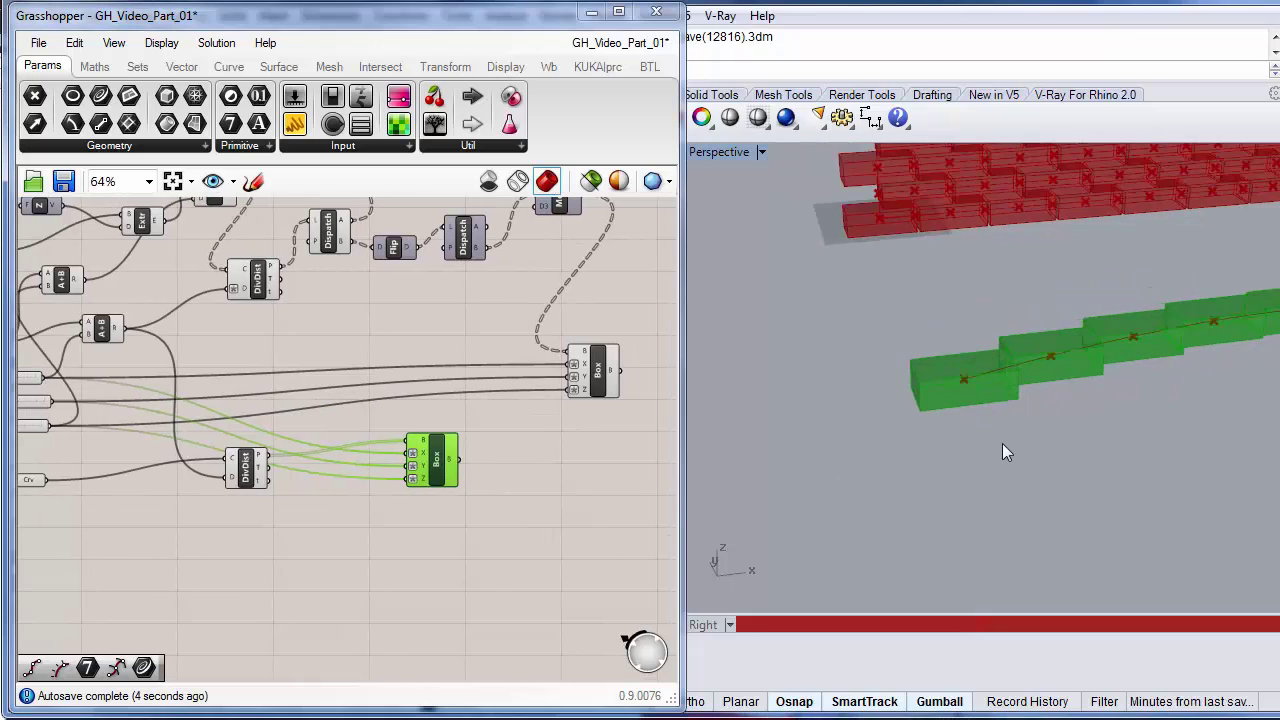
right_drag(1144, 381, 891, 456)
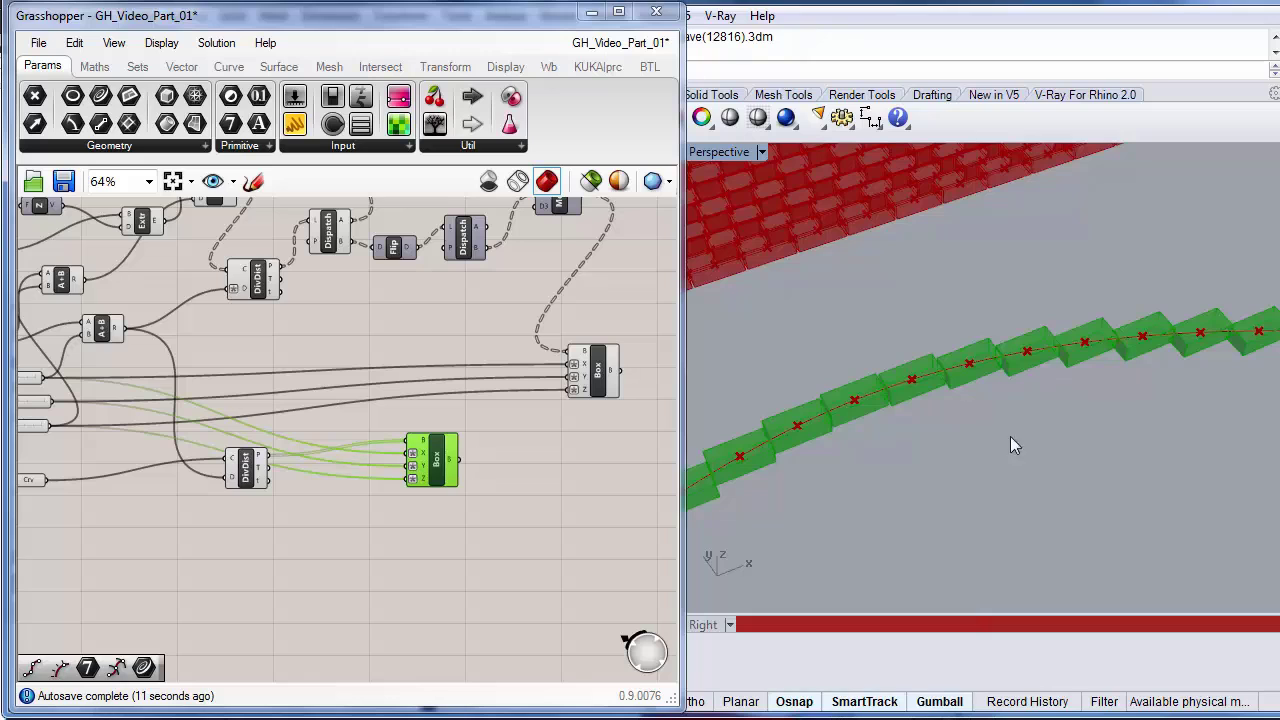
right_drag(1031, 460, 849, 438)
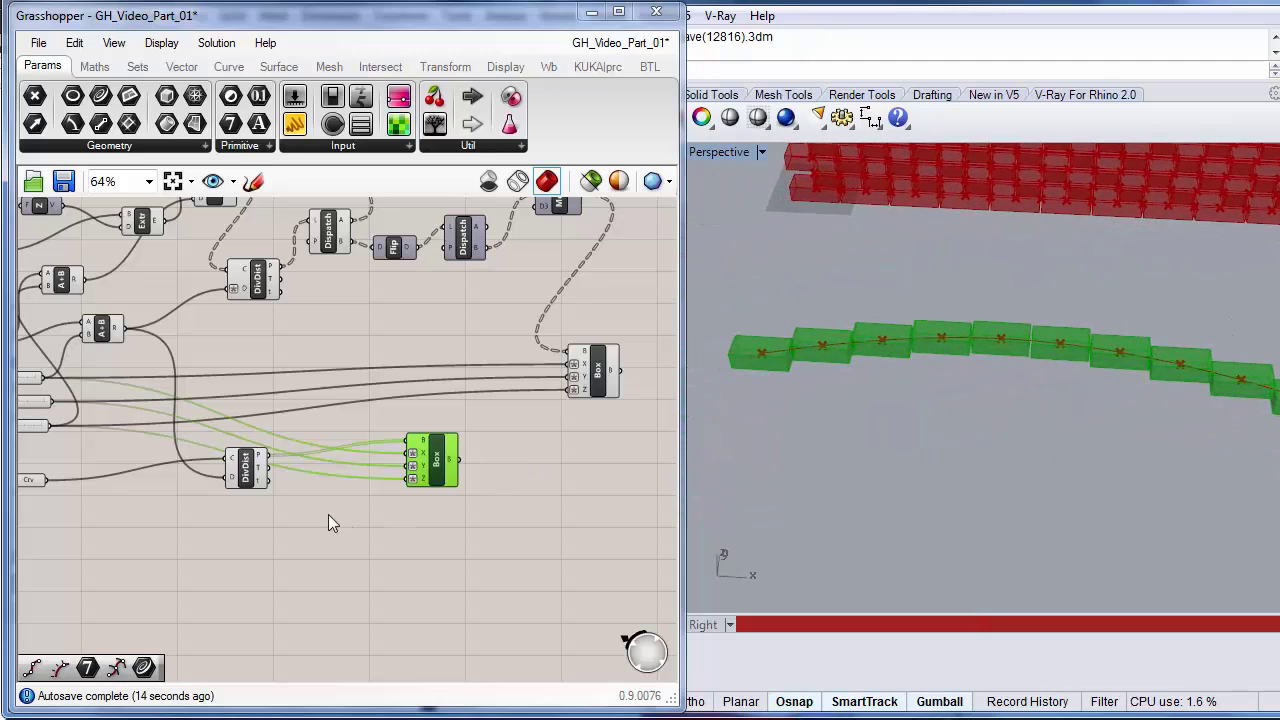
Disable the copied Box component's preview so only the division points show.
drag(257, 480, 250, 497)
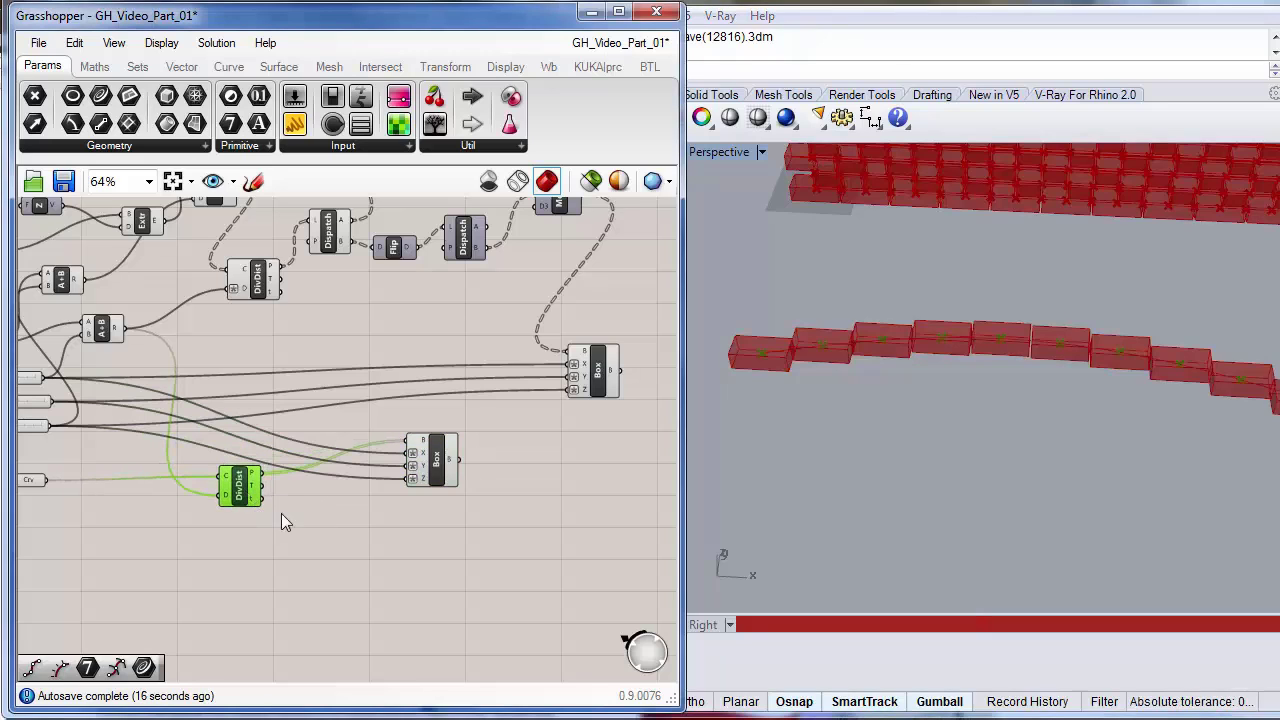
scroll(274, 483, up, 4)
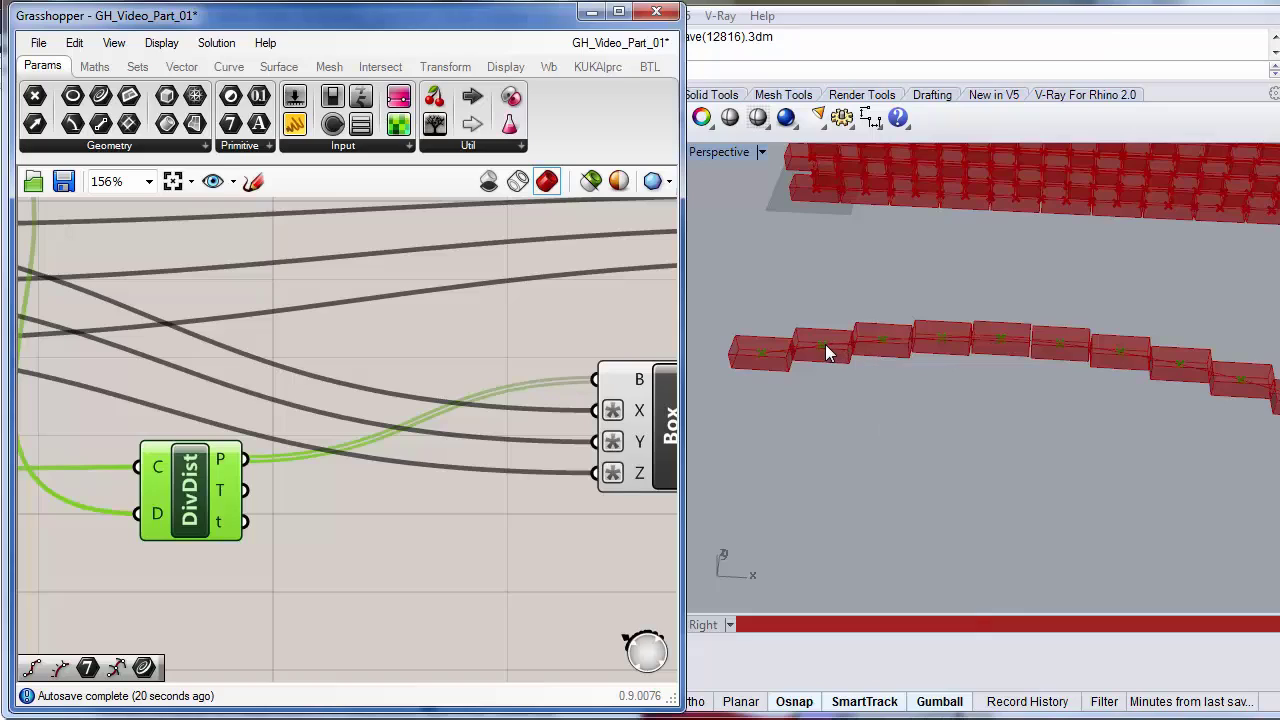
mouse_move(220, 489)
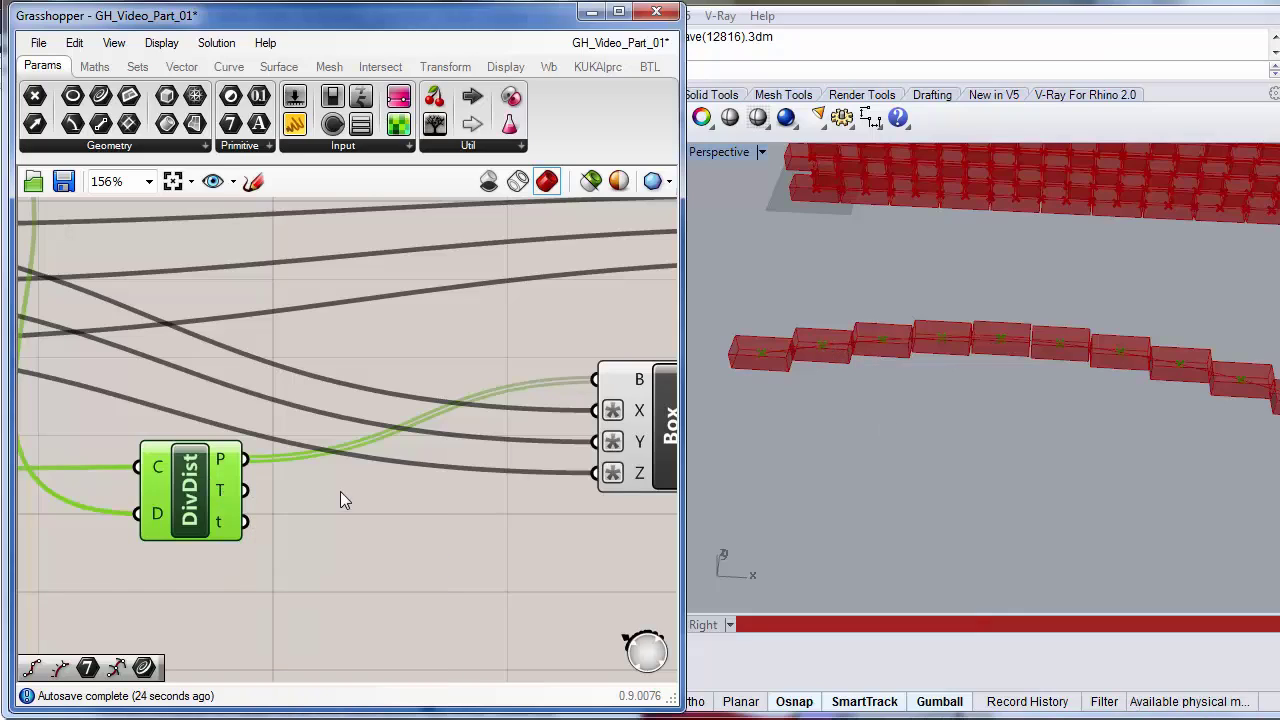
right_drag(509, 357, 425, 342)
click(578, 398)
right_click(578, 398)
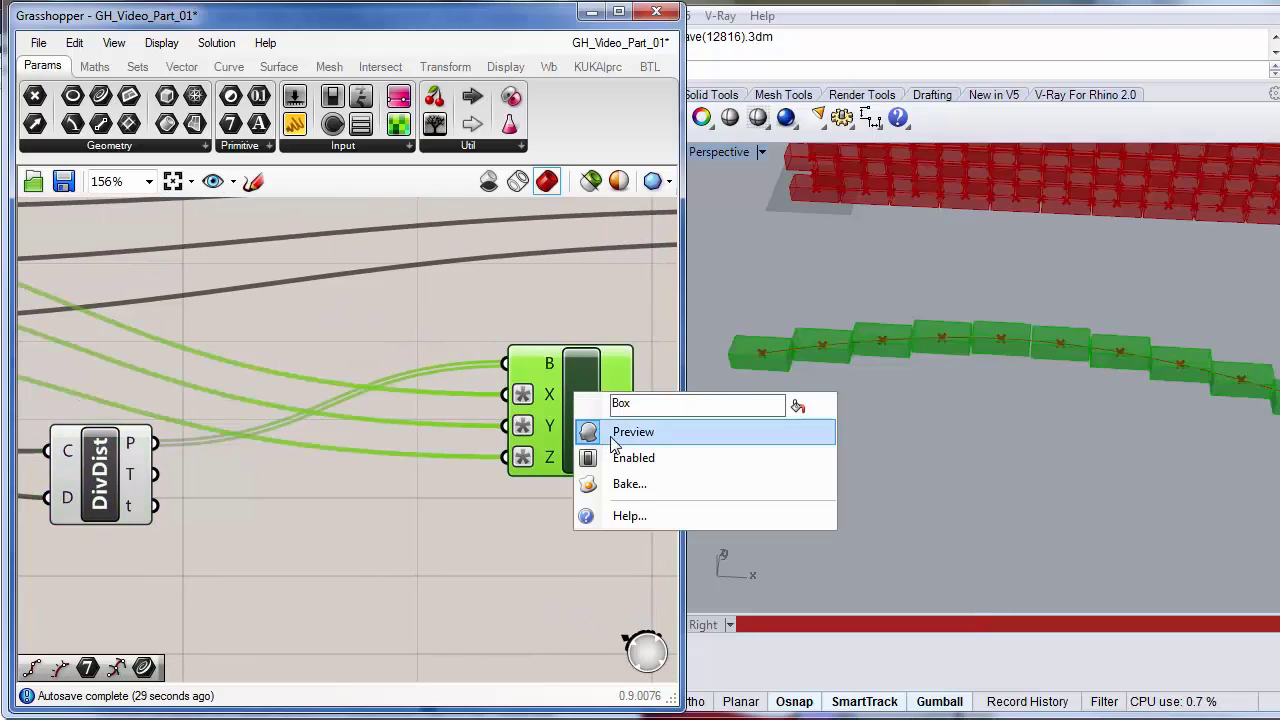
click(598, 431)
right_drag(241, 371, 301, 366)
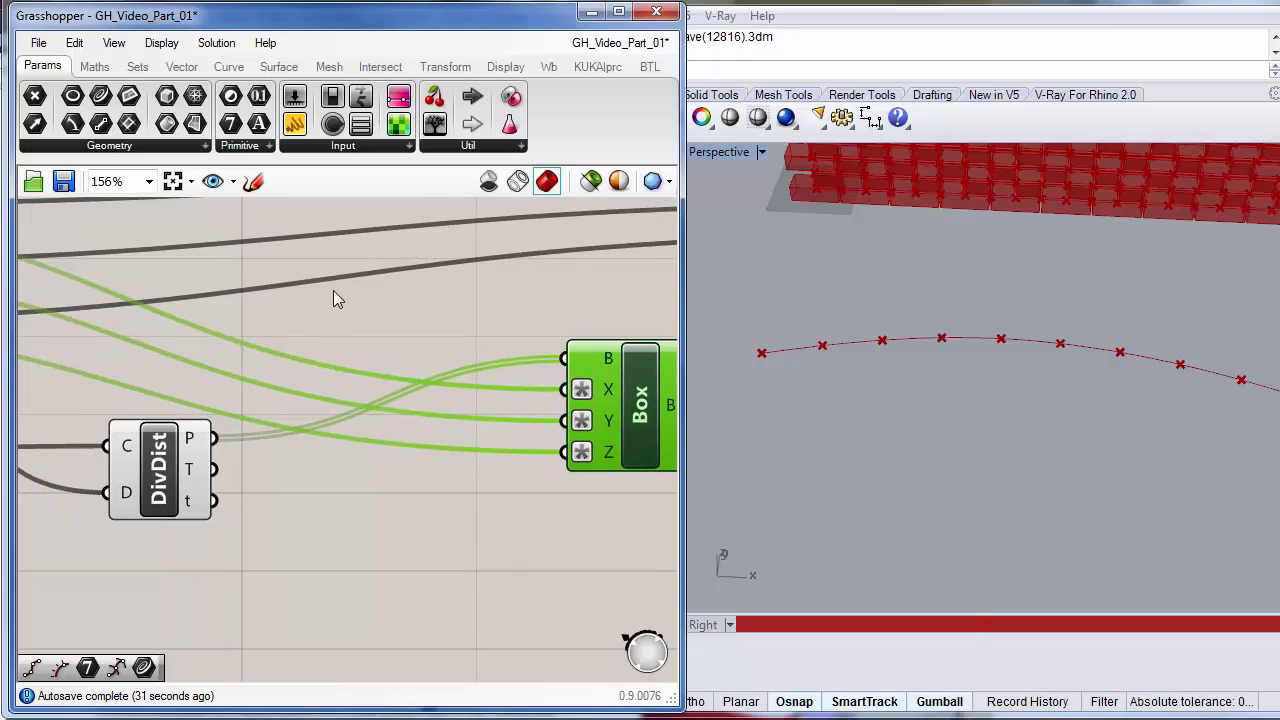
Add a Vector Display with DivDist points into A and tangents into V.
click(177, 70)
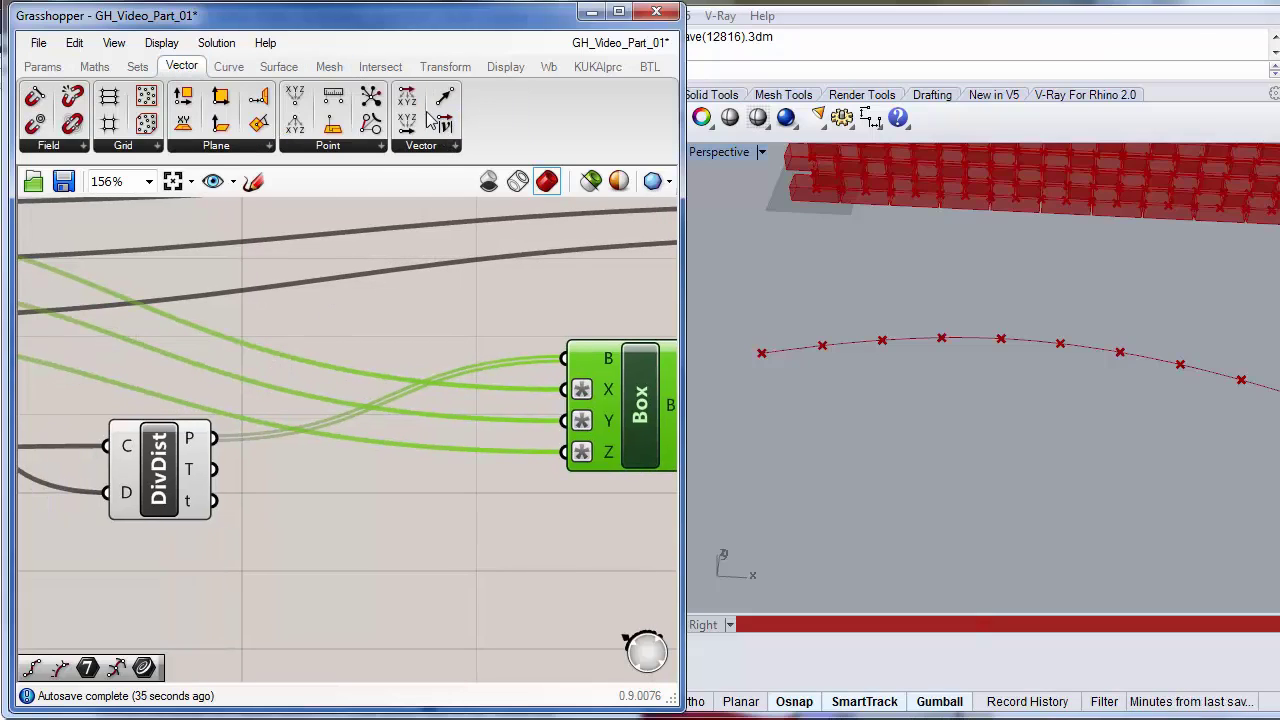
click(505, 68)
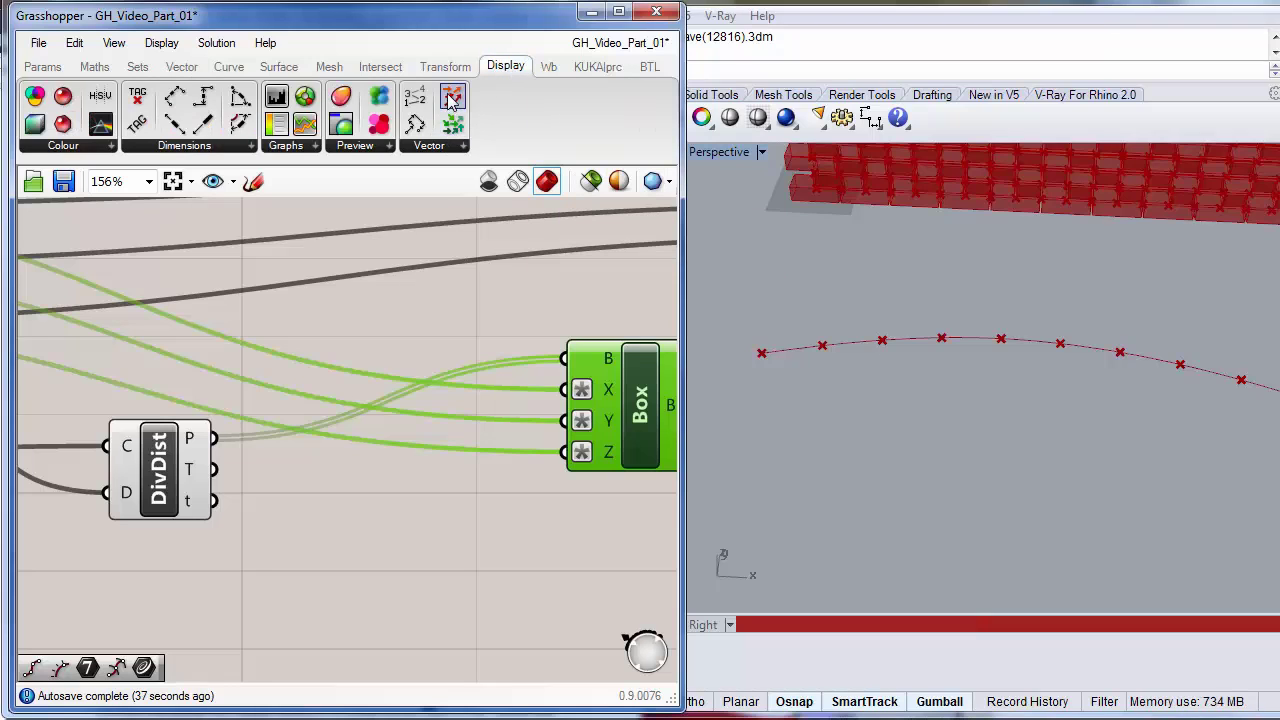
drag(452, 97, 363, 529)
click(385, 510)
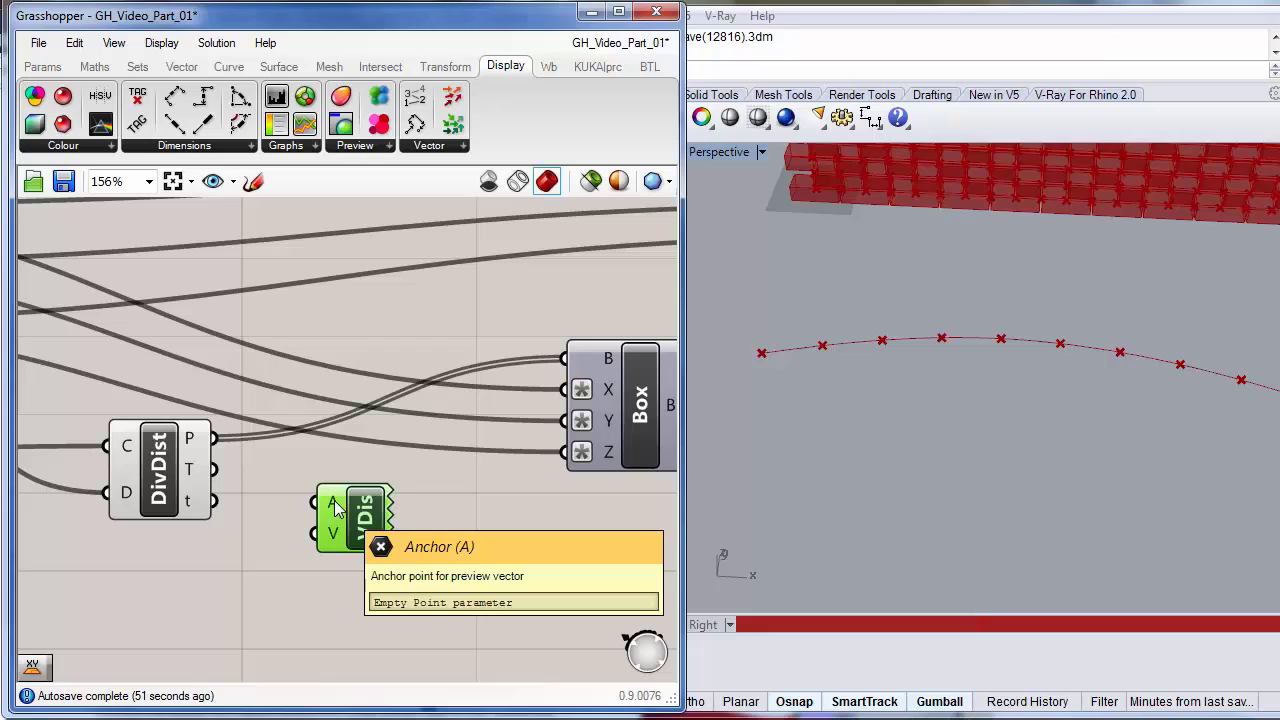
drag(214, 438, 318, 502)
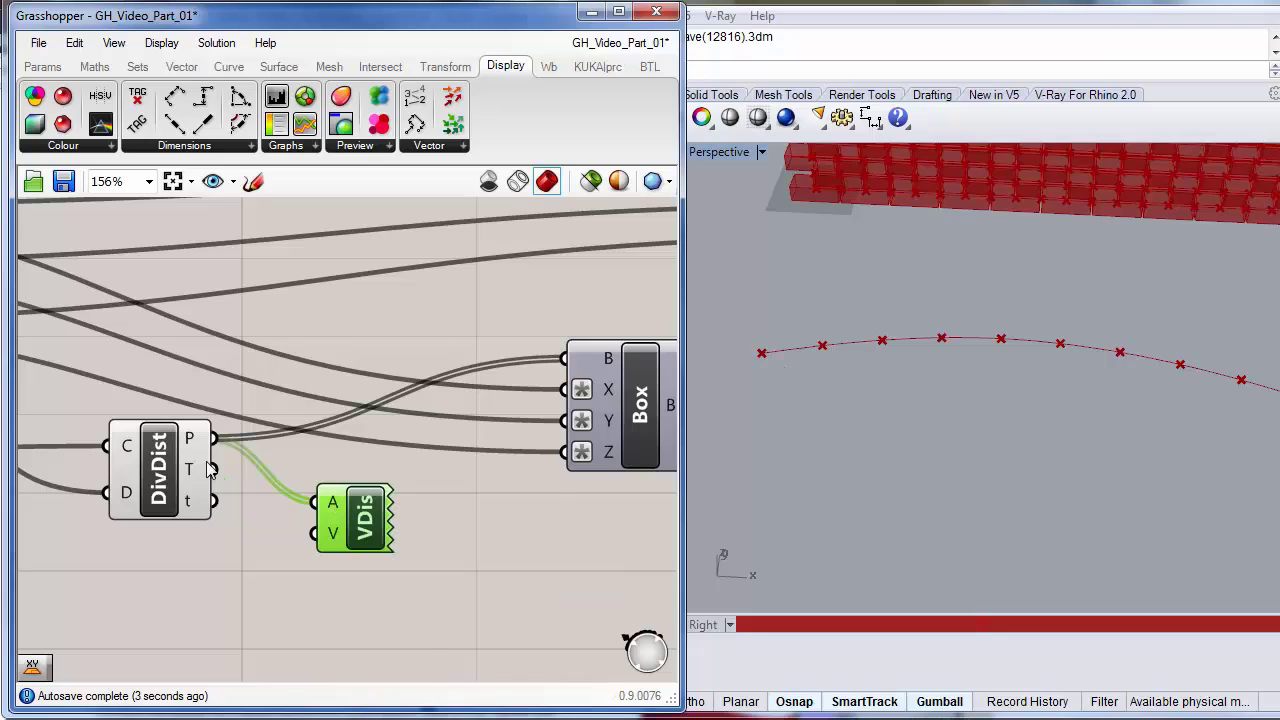
drag(214, 469, 316, 532)
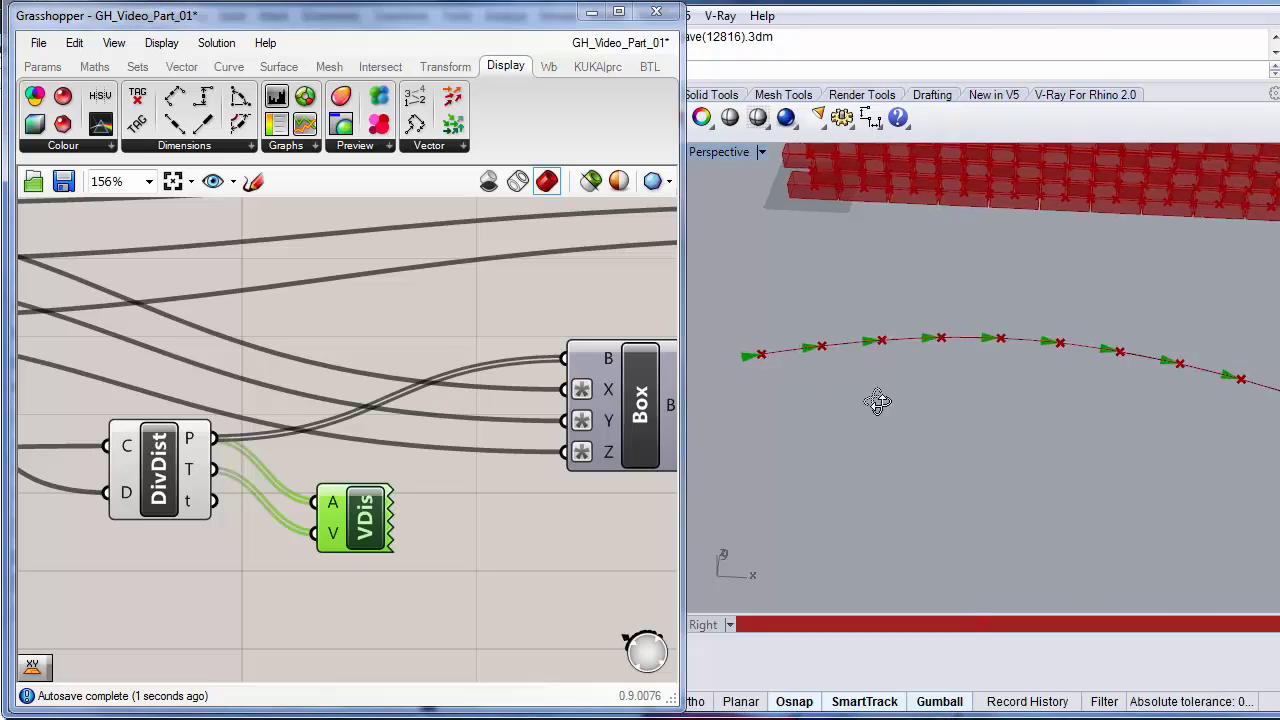
right_drag(877, 400, 805, 367)
scroll(800, 355, up, 2)
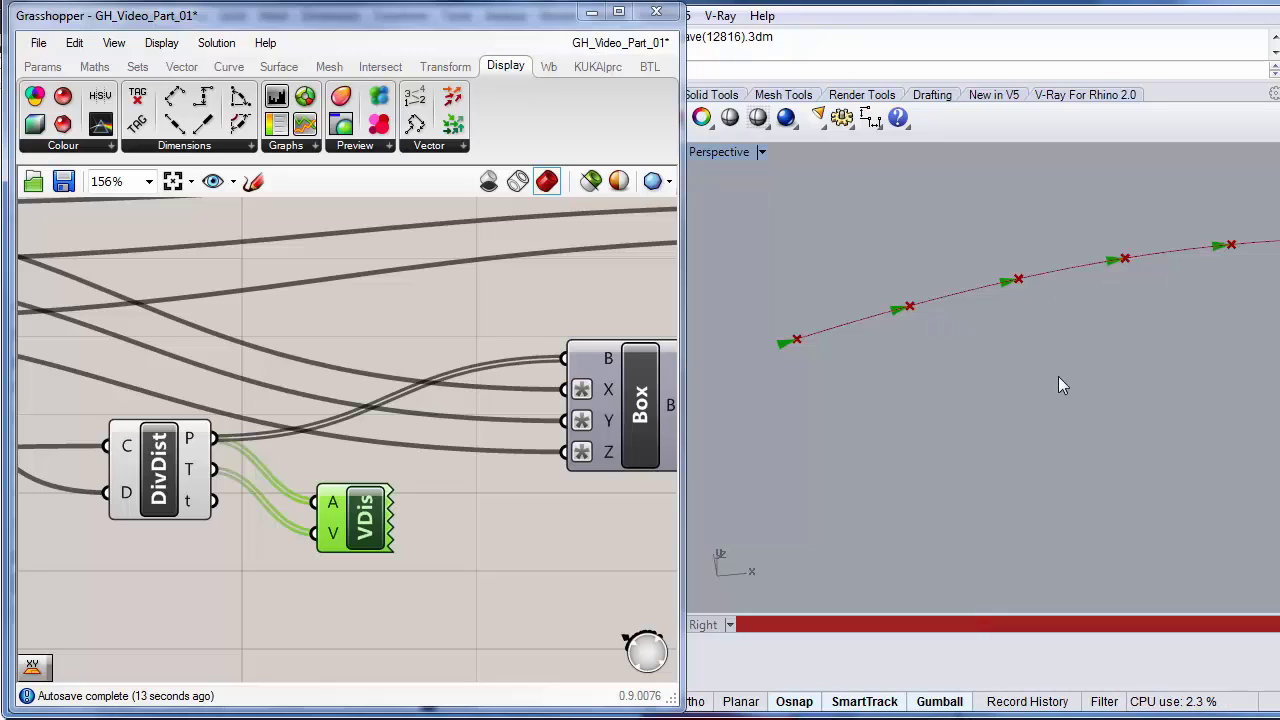
scroll(1058, 376, down, 5)
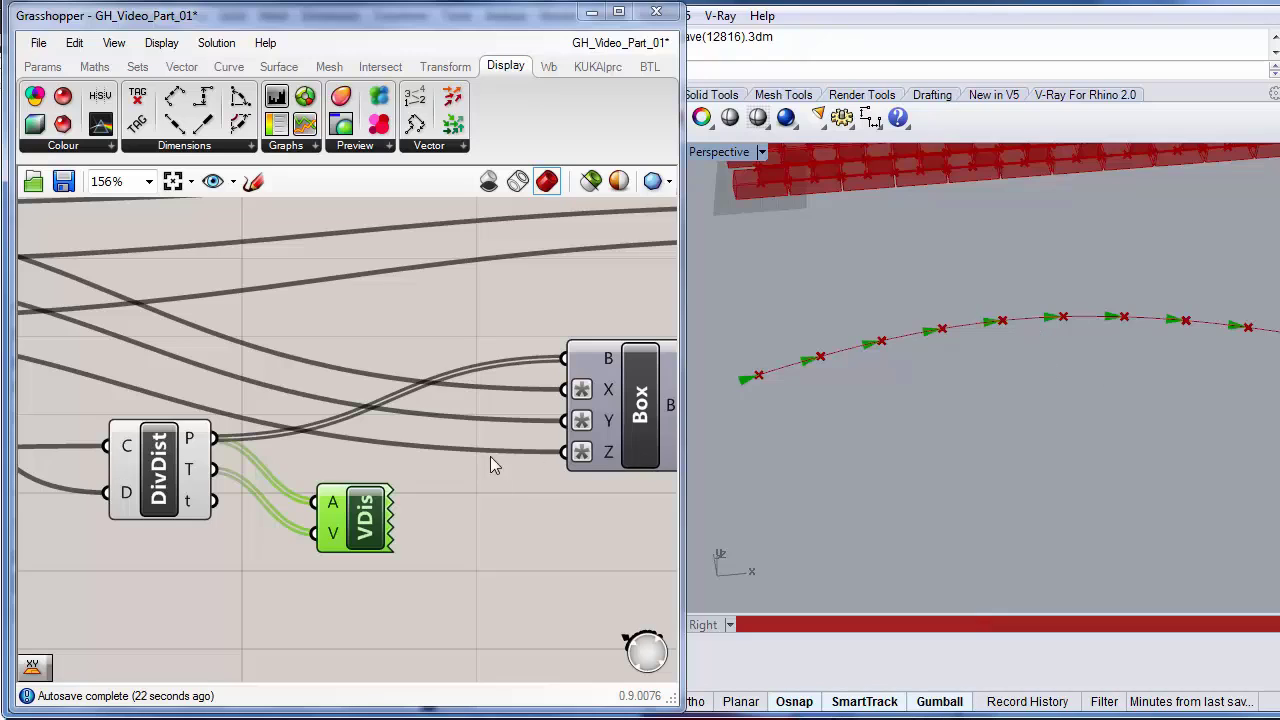
right_drag(503, 540, 432, 440)
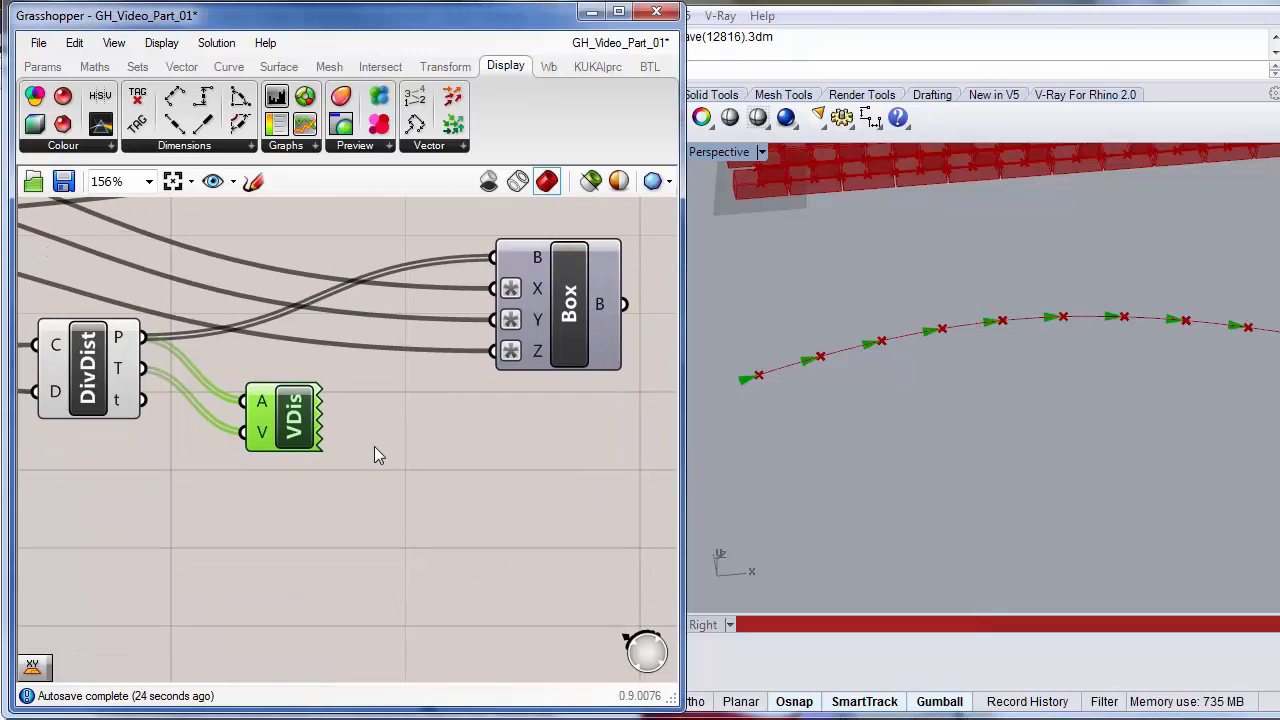
Place an XY Plane component using the DivDist points as its origin.
drag(283, 418, 355, 428)
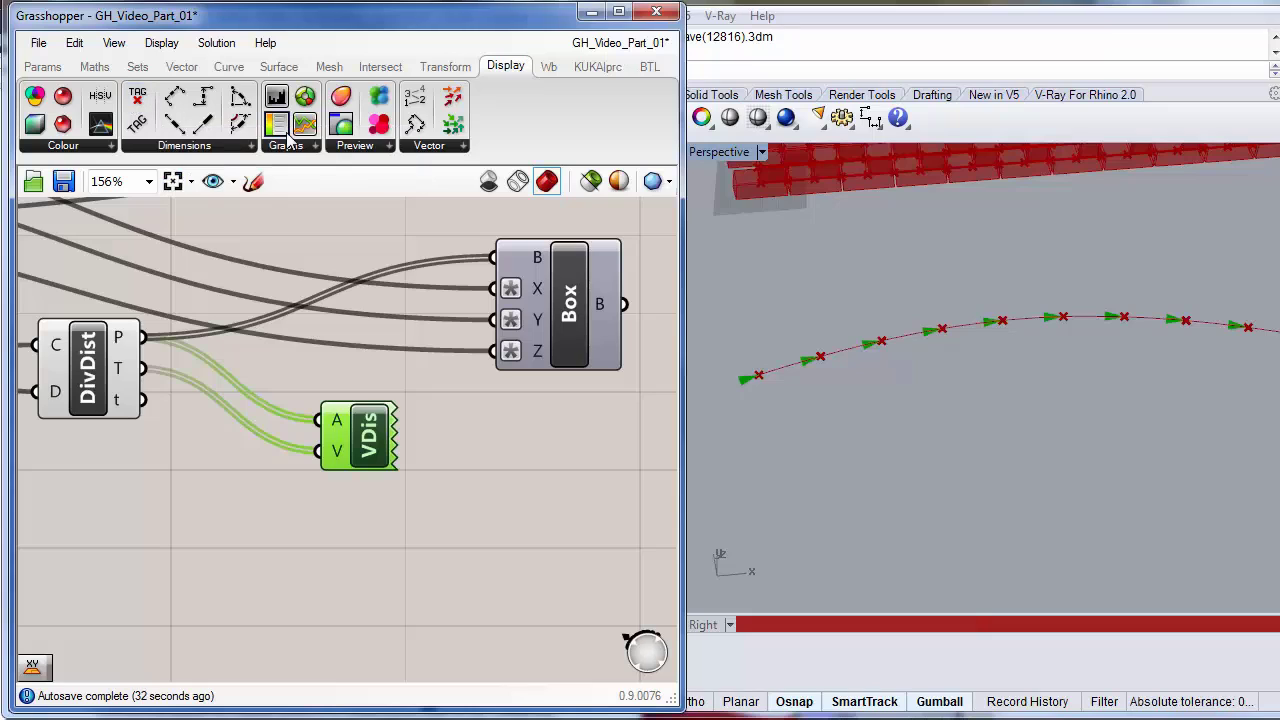
click(192, 70)
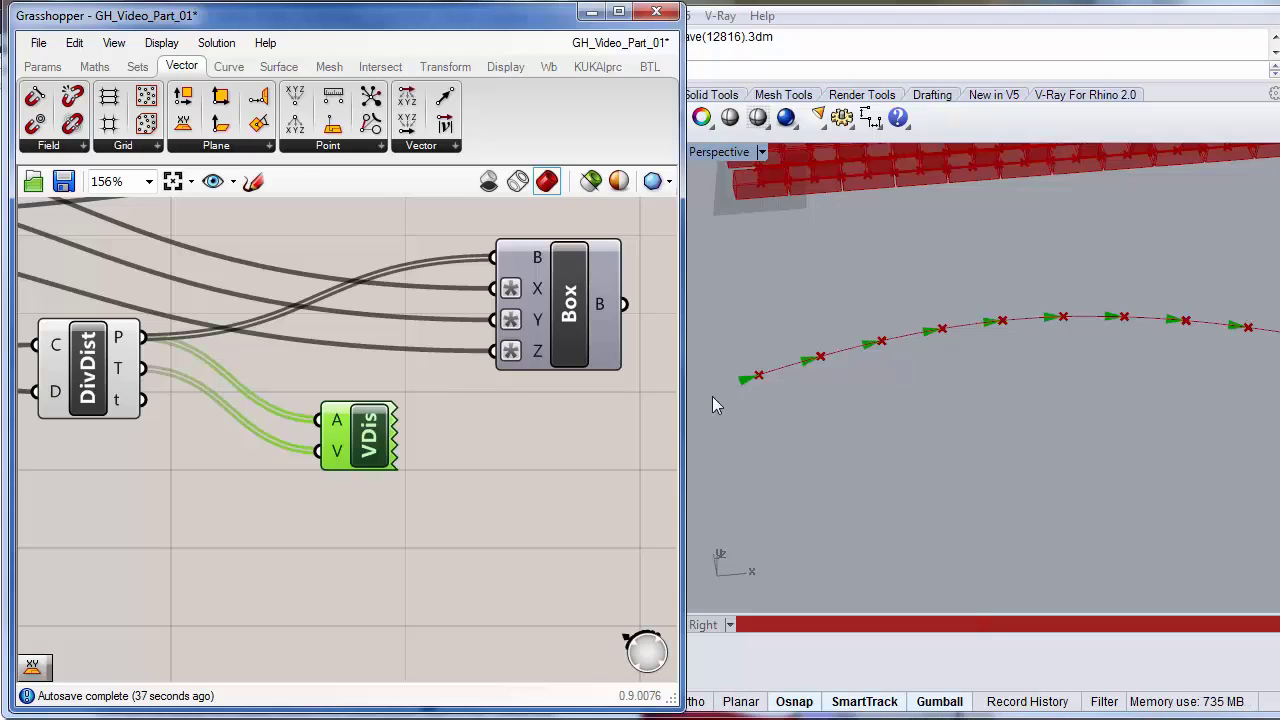
click(267, 147)
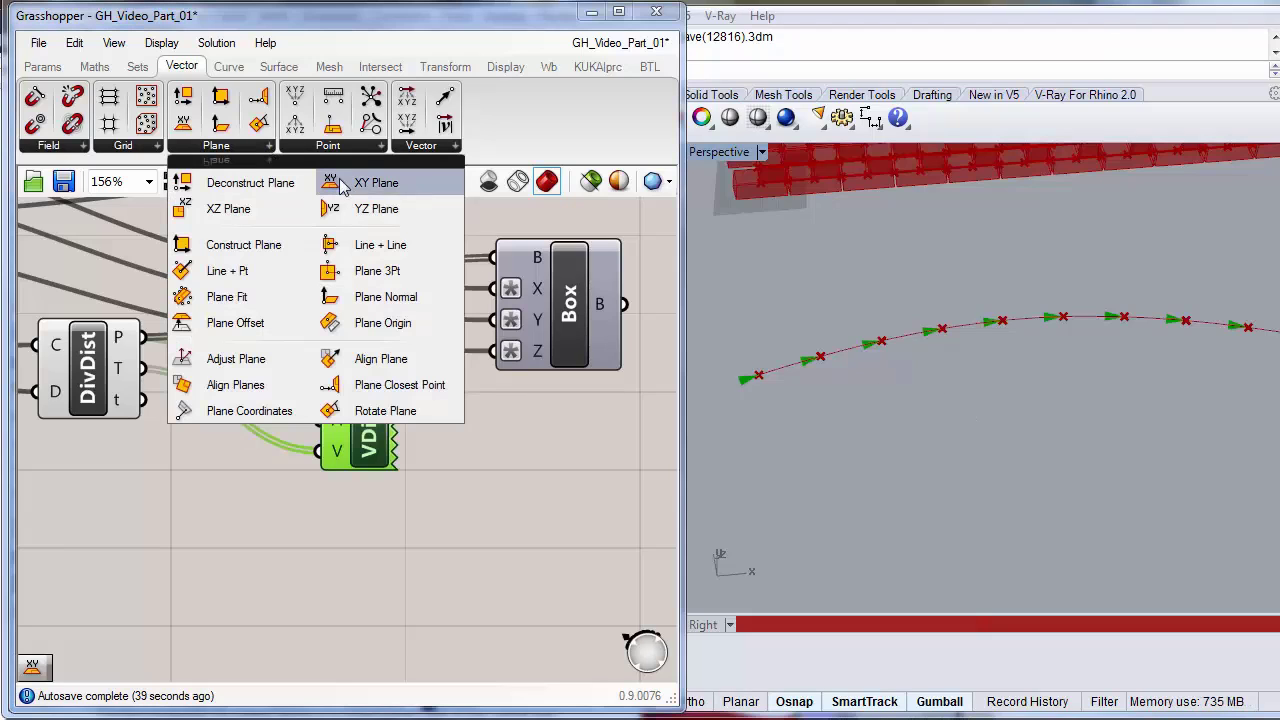
click(375, 186)
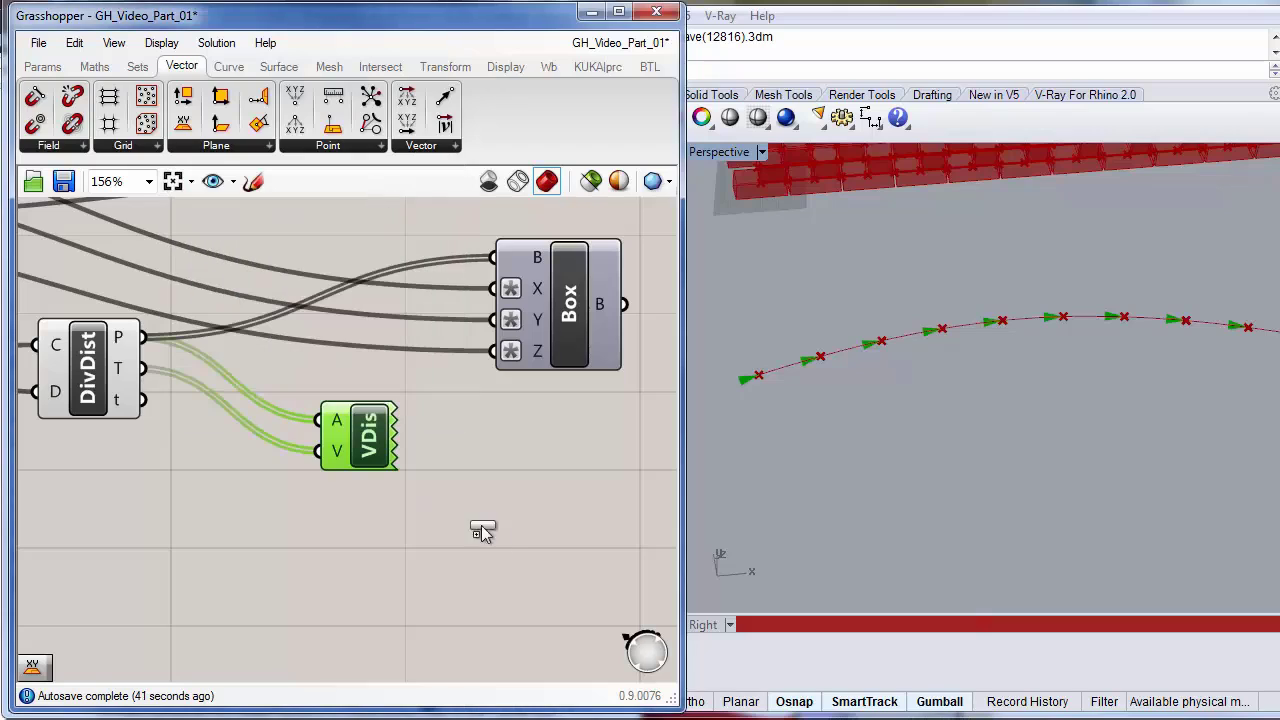
click(313, 545)
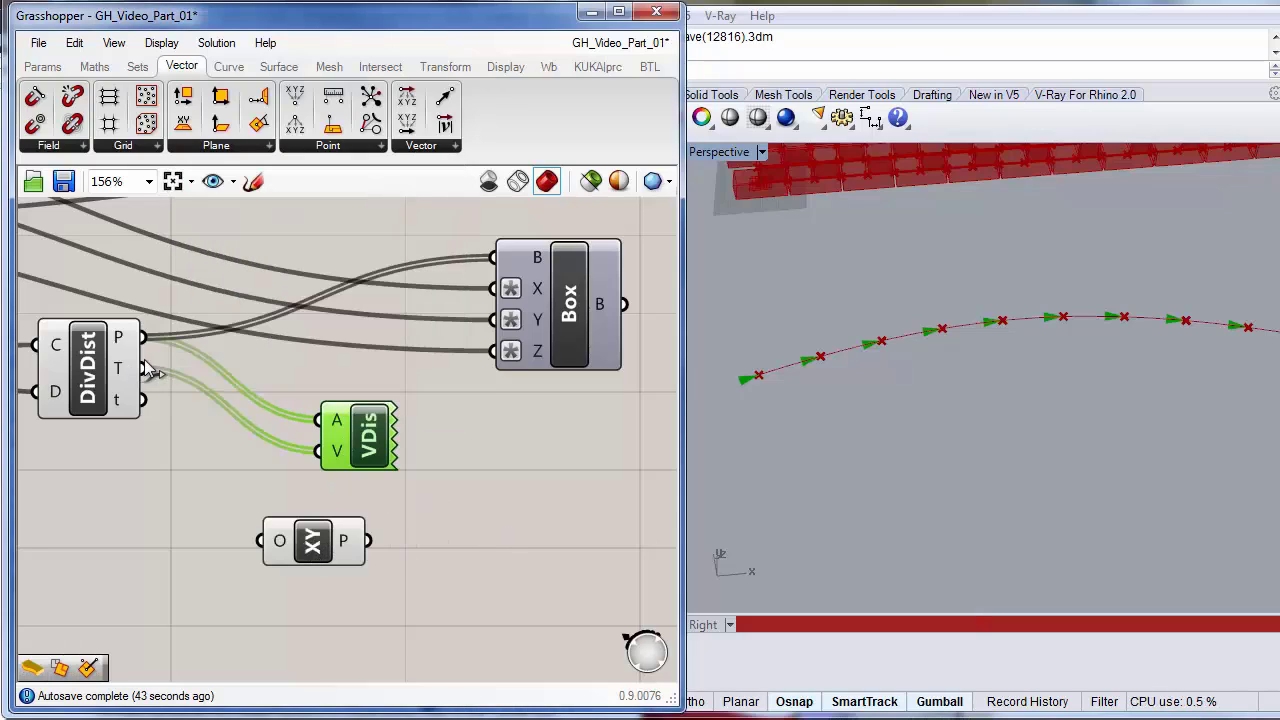
drag(143, 337, 258, 541)
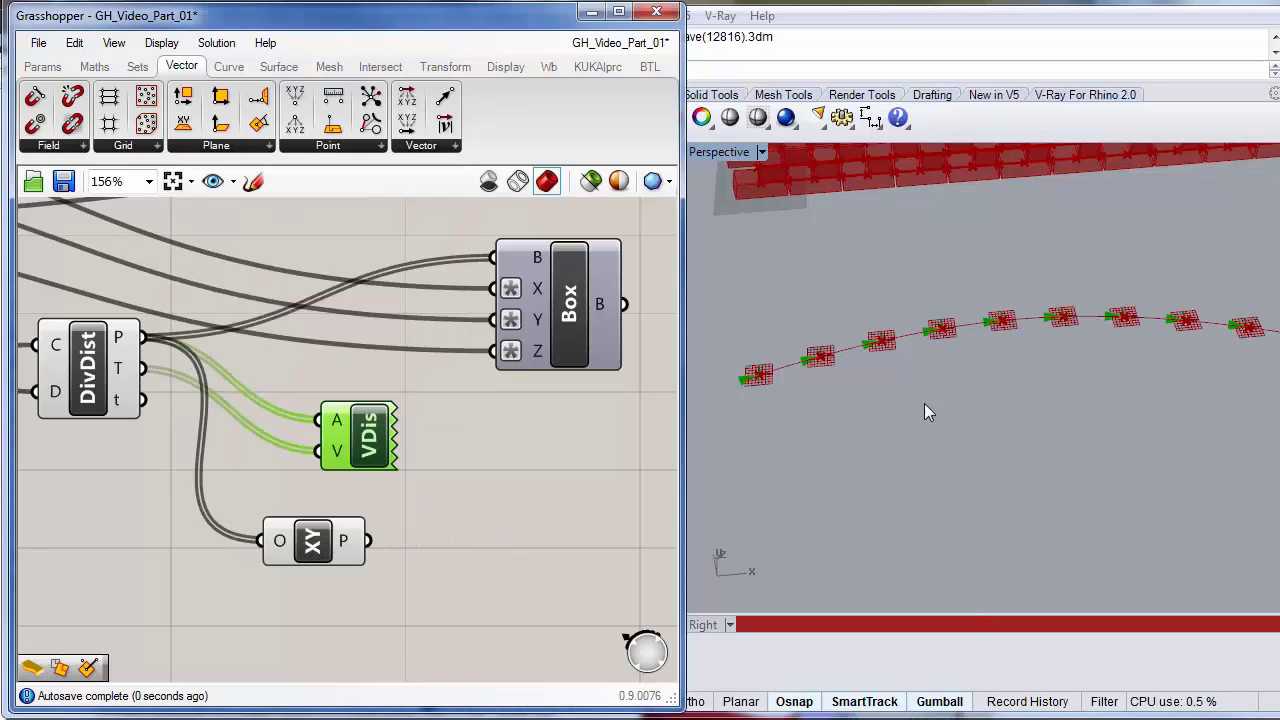
Check the plane grids in Rhino's viewports and wire the XY planes into Box's base input.
right_drag(800, 420, 822, 421)
right_drag(923, 392, 885, 405)
scroll(885, 405, up, 3)
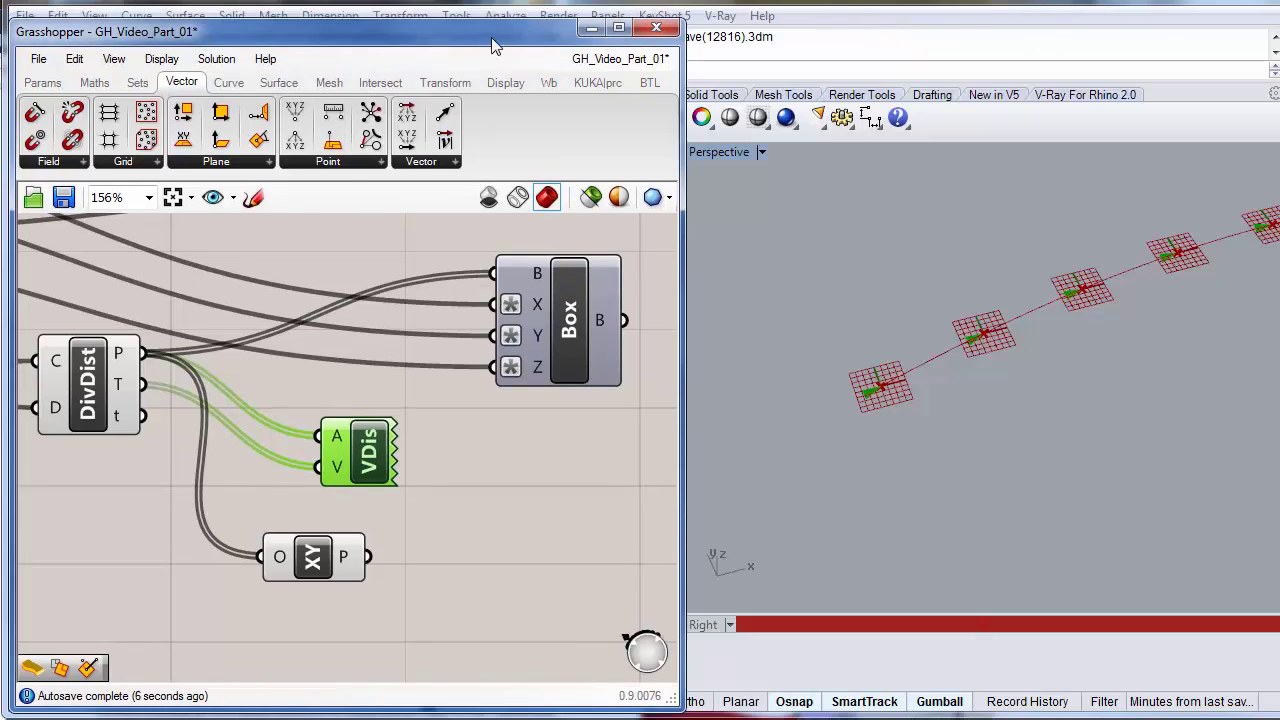
drag(499, 23, 1100, 21)
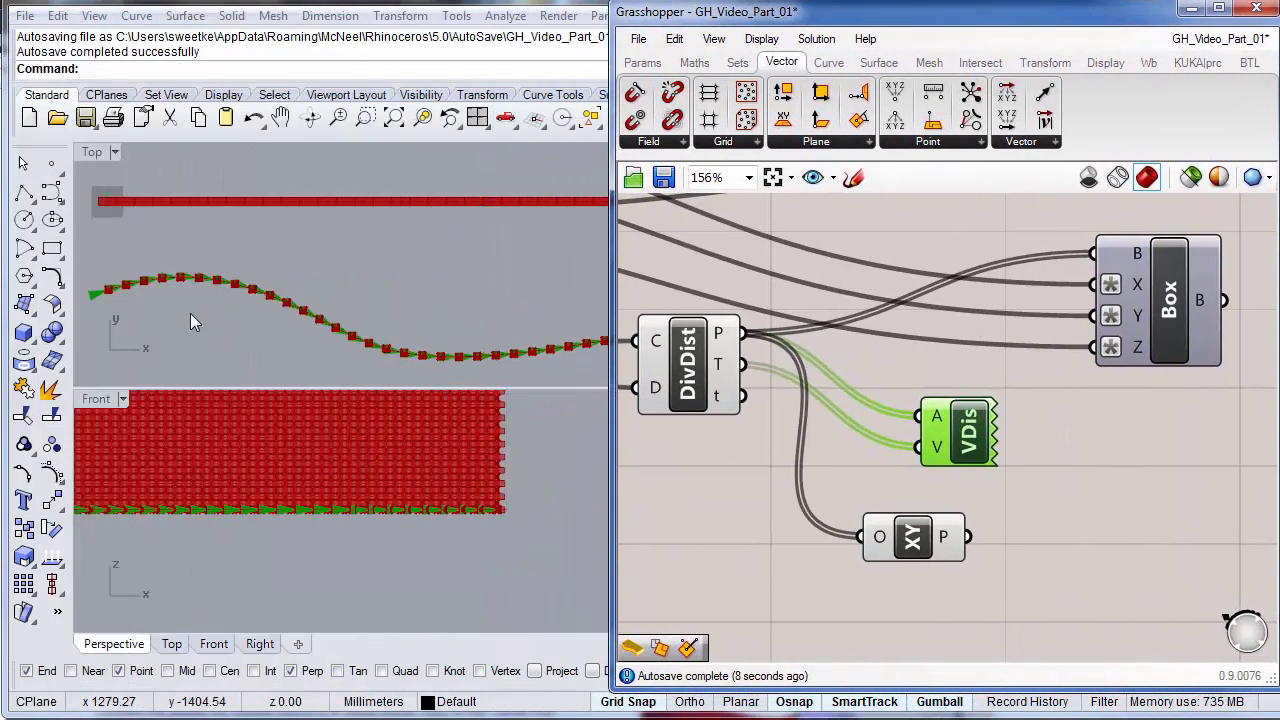
right_drag(190, 313, 219, 252)
scroll(219, 252, up, 5)
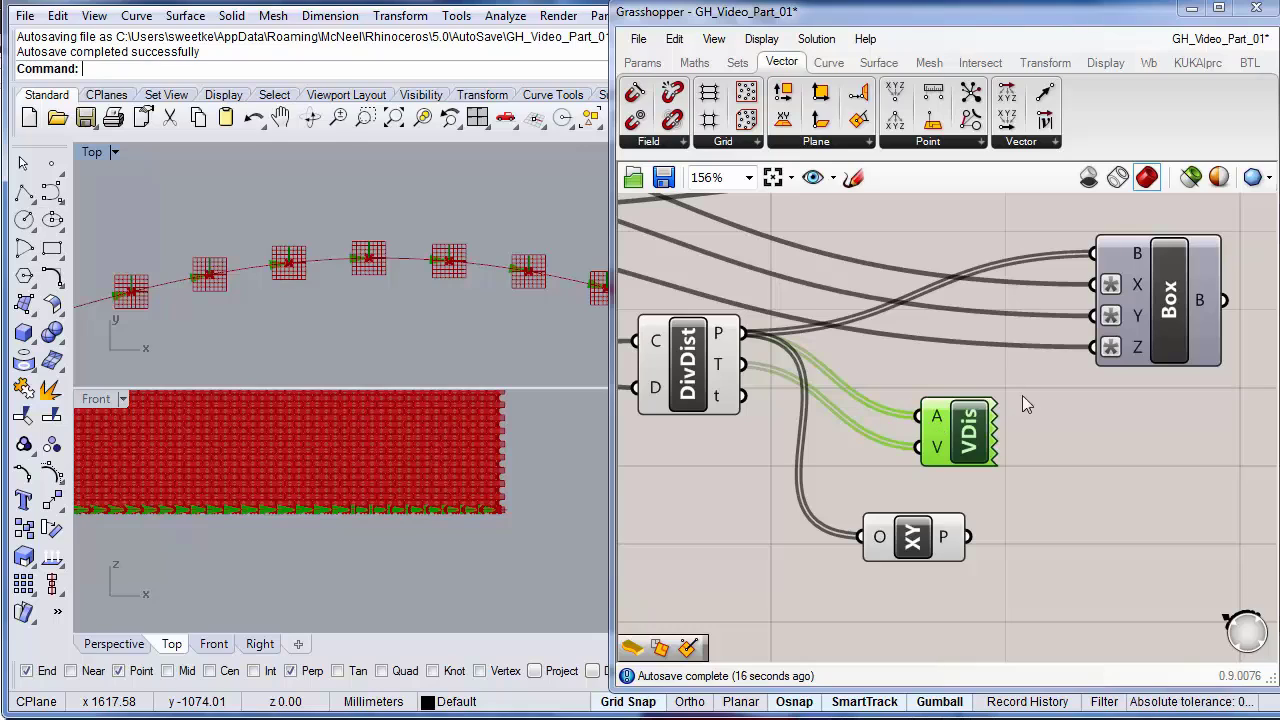
drag(968, 537, 1093, 253)
Turn the Box component's preview back on and centre the Grasshopper window.
right_click(1170, 295)
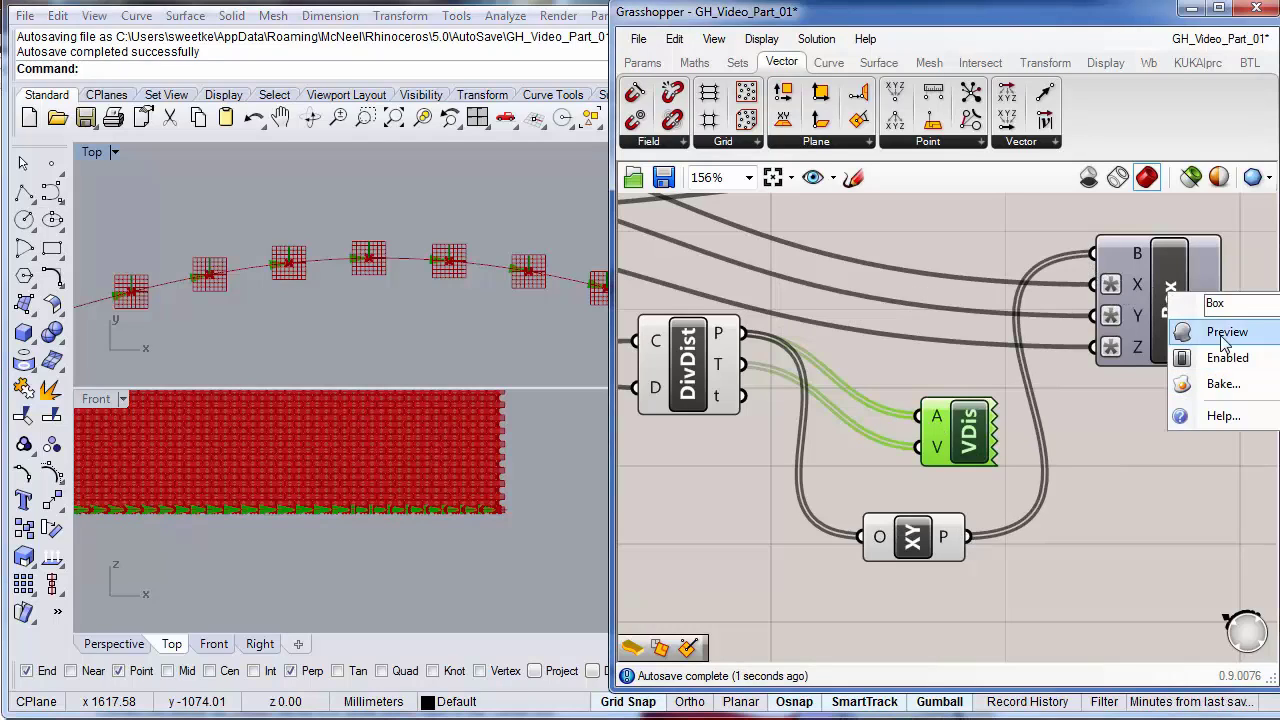
click(1222, 332)
drag(913, 25, 630, 30)
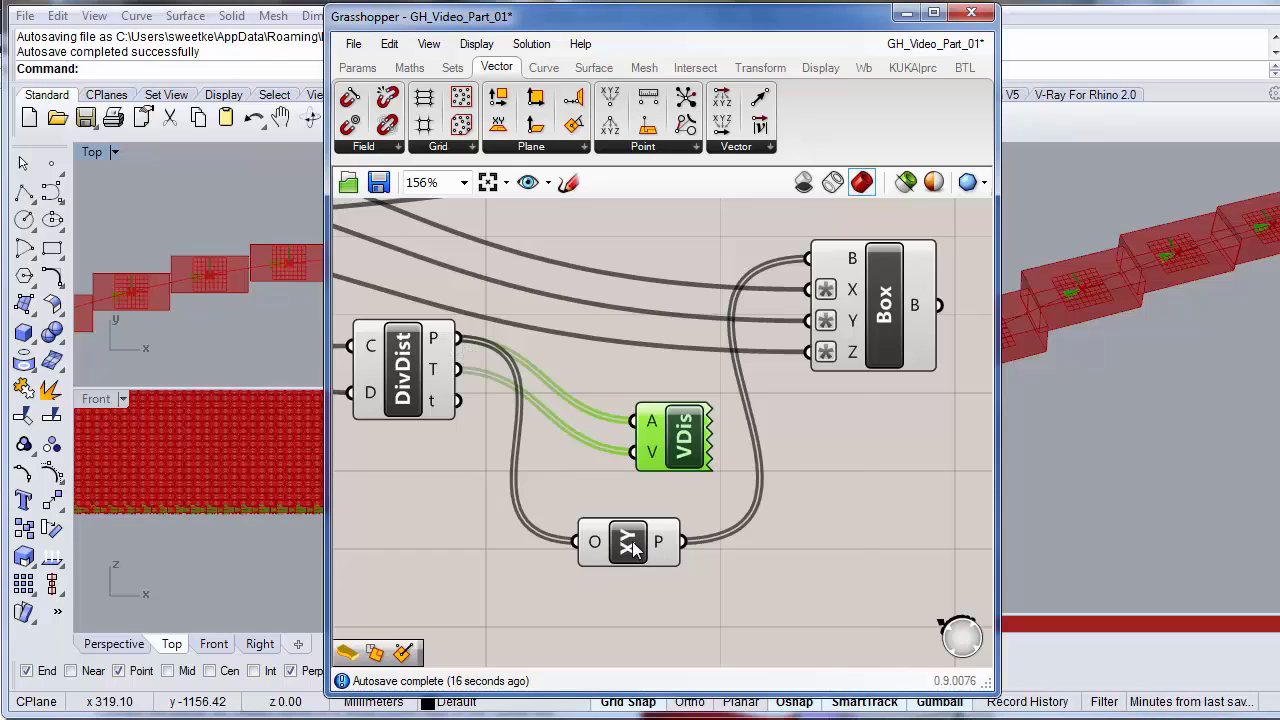
Nudge the XY Plane component up and bring up the full list of plane components.
drag(638, 550, 638, 519)
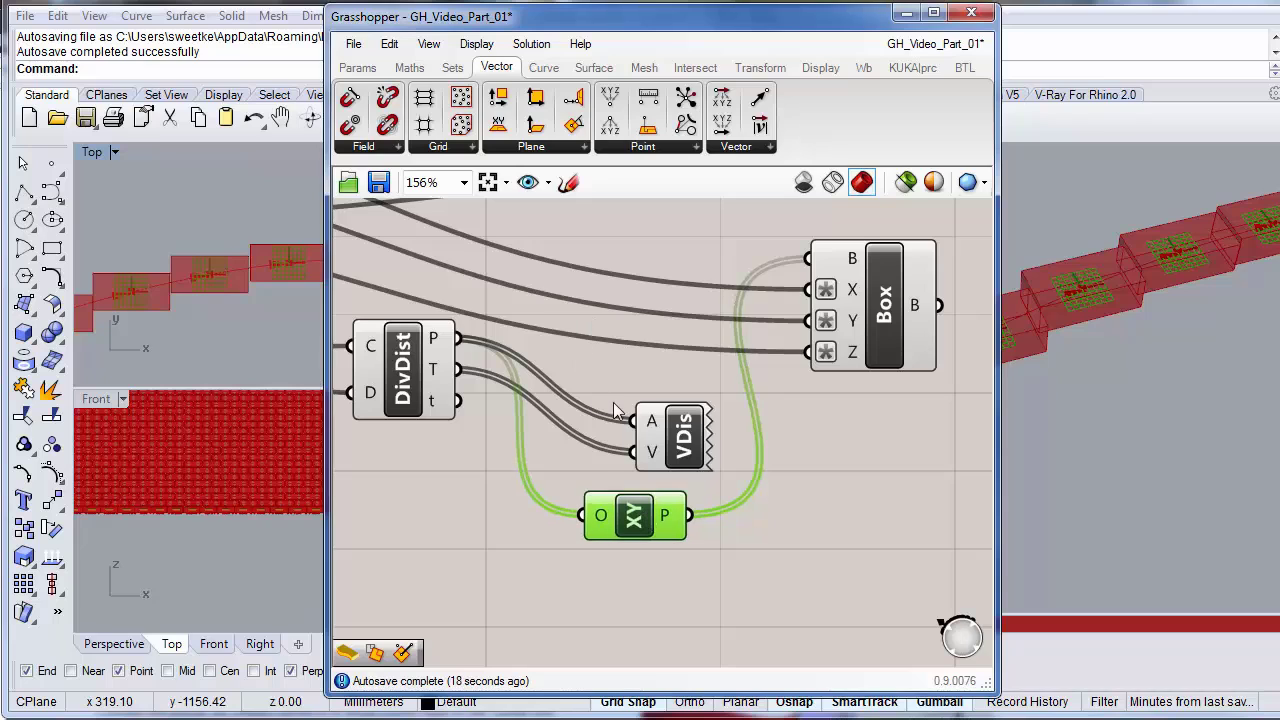
right_drag(617, 413, 546, 382)
mouse_move(597, 485)
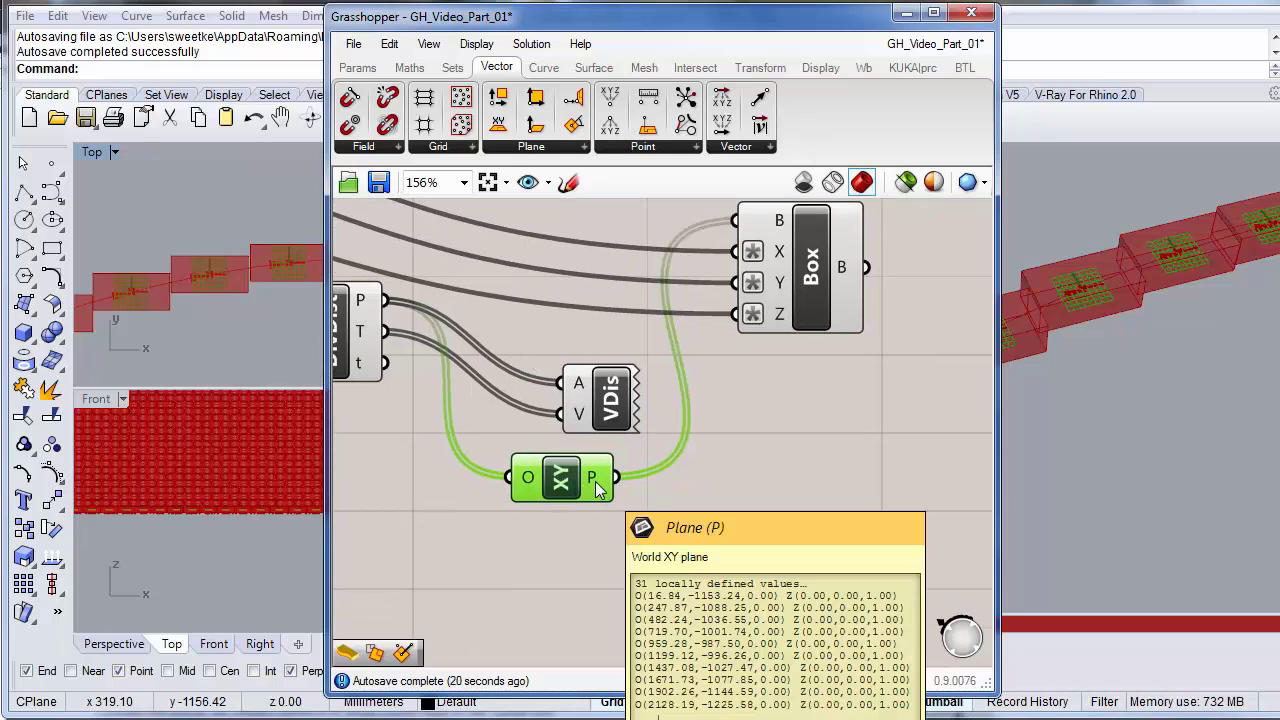
click(585, 147)
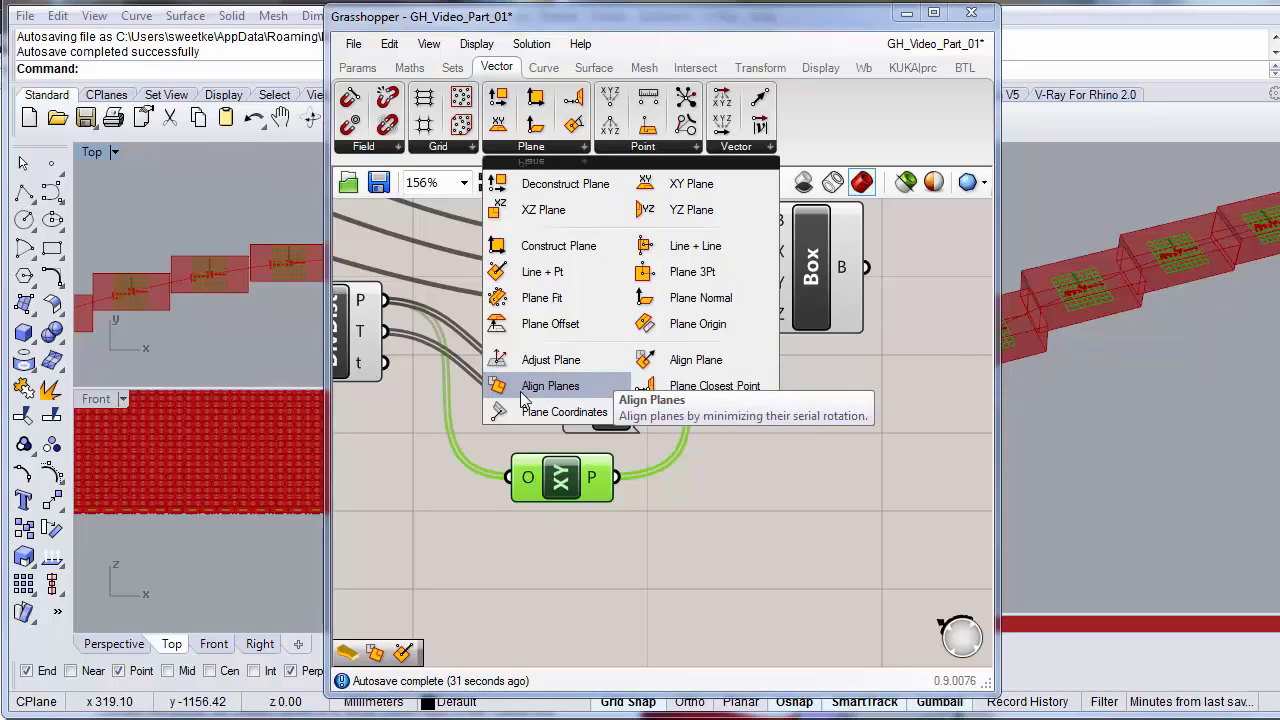
Add Align Plane with XY planes as P, DivDist tangents as D, output into Box.
click(684, 366)
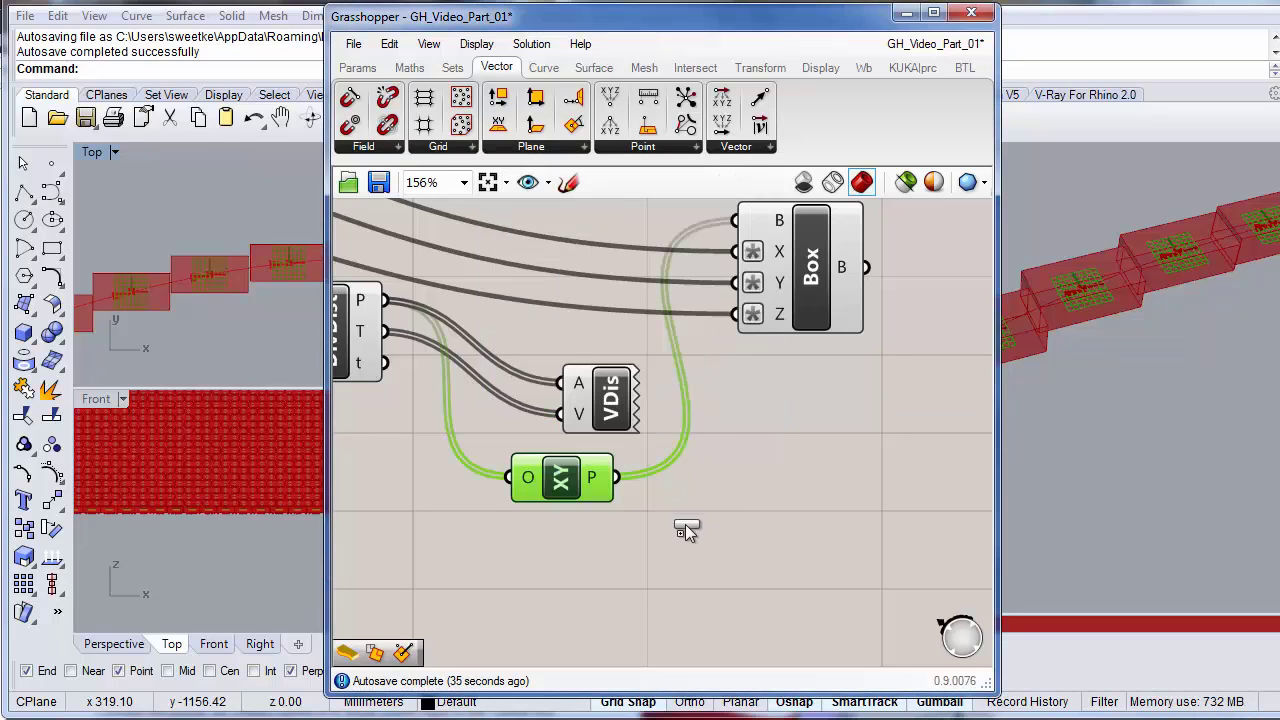
click(657, 535)
drag(657, 535, 730, 530)
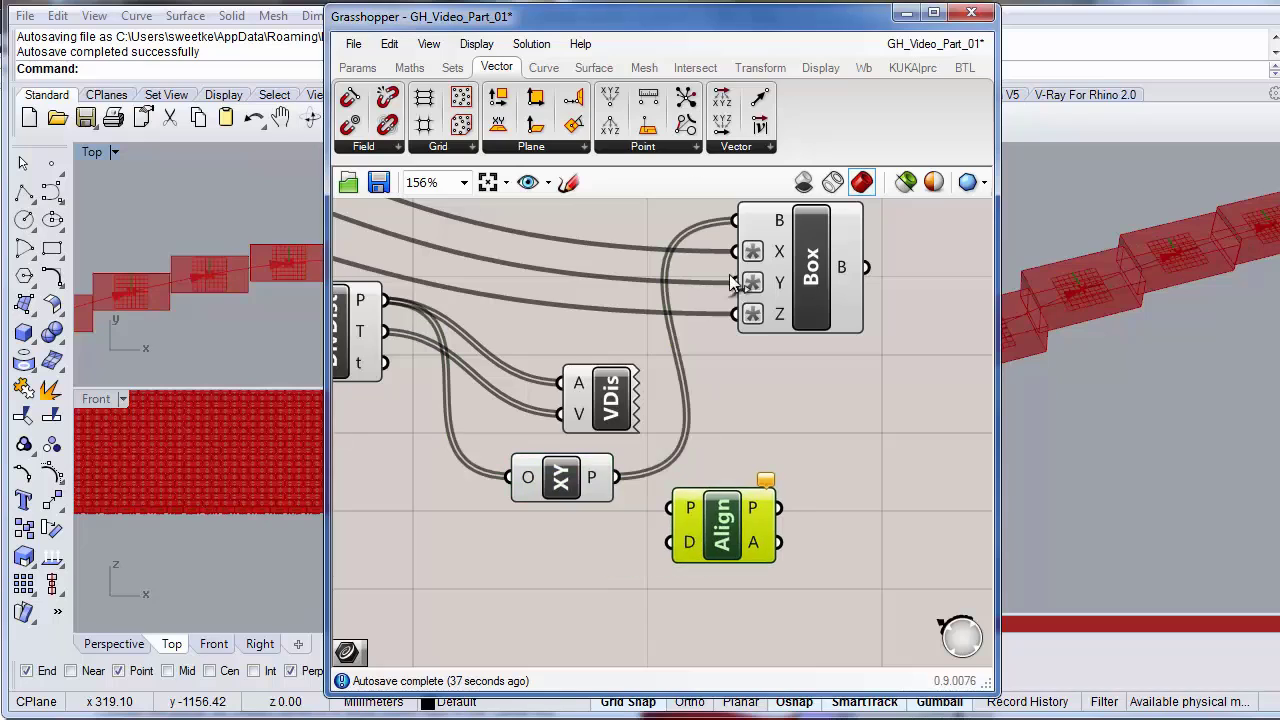
click(569, 150)
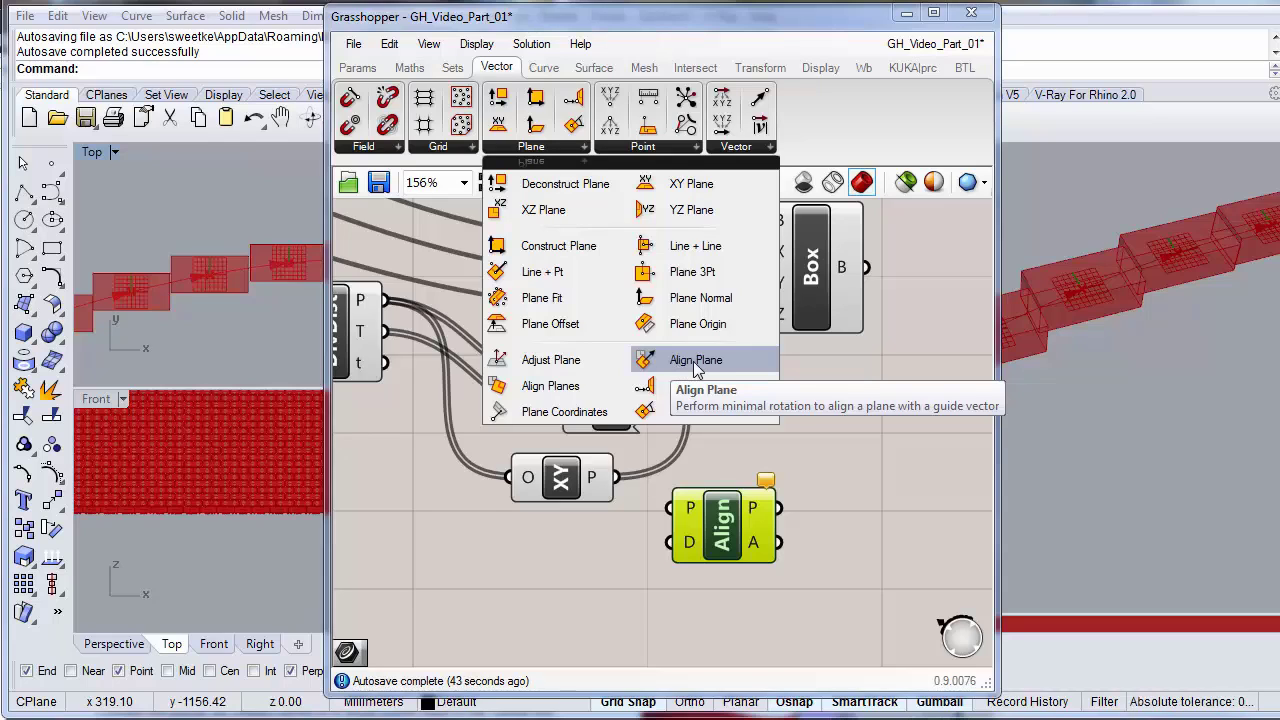
click(574, 614)
drag(622, 478, 670, 508)
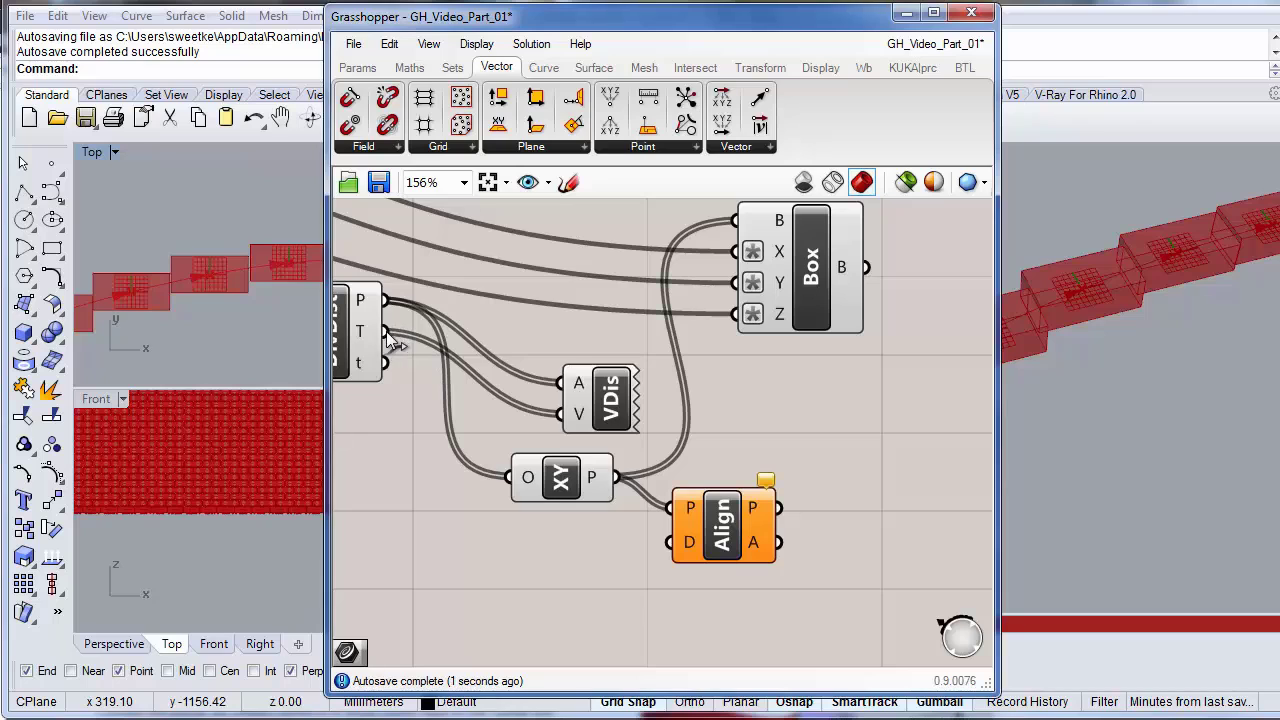
drag(388, 334, 618, 540)
drag(692, 508, 737, 221)
Inspect the rotated box strip in Rhino's top and perspective views.
drag(800, 39, 936, 59)
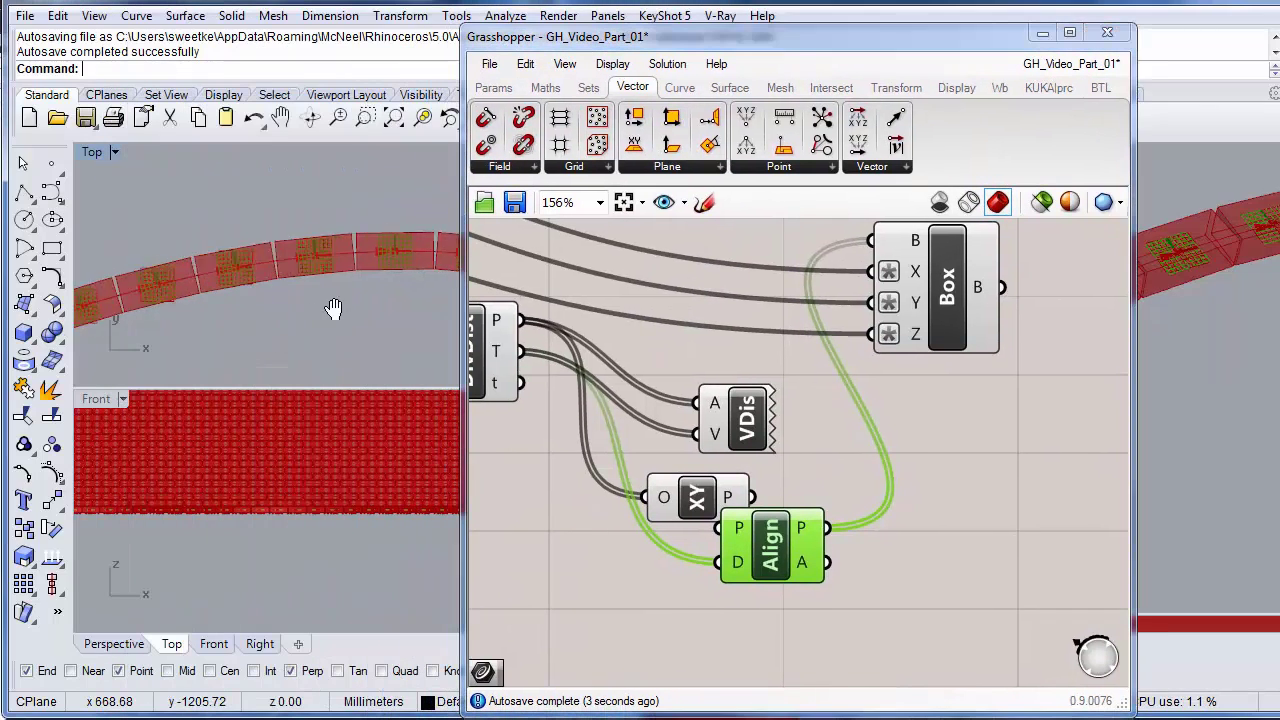
right_drag(337, 303, 140, 320)
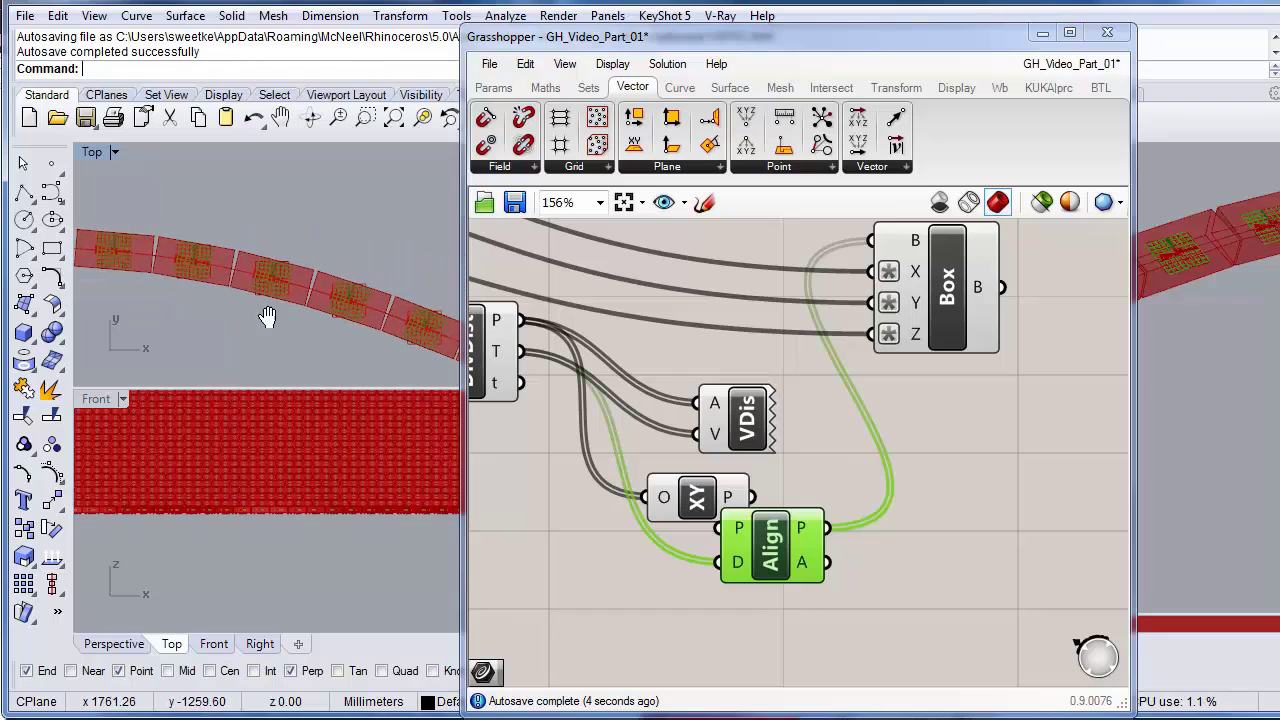
drag(680, 42, 158, 41)
scroll(985, 417, down, 5)
shift+right_drag(1113, 380, 932, 386)
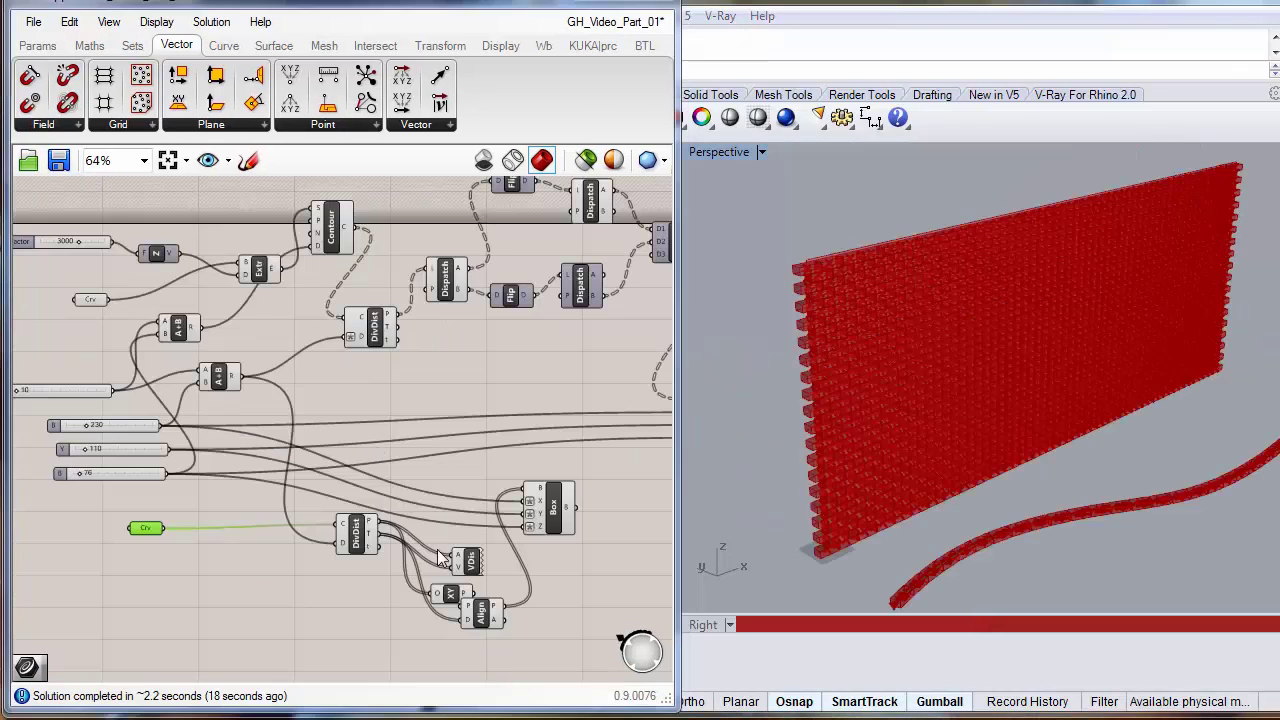
Re-reference the Crv parameter feeding Extr to the freeform Rhino curve.
right_drag(439, 559, 445, 570)
click(381, 410)
right_drag(352, 396, 400, 400)
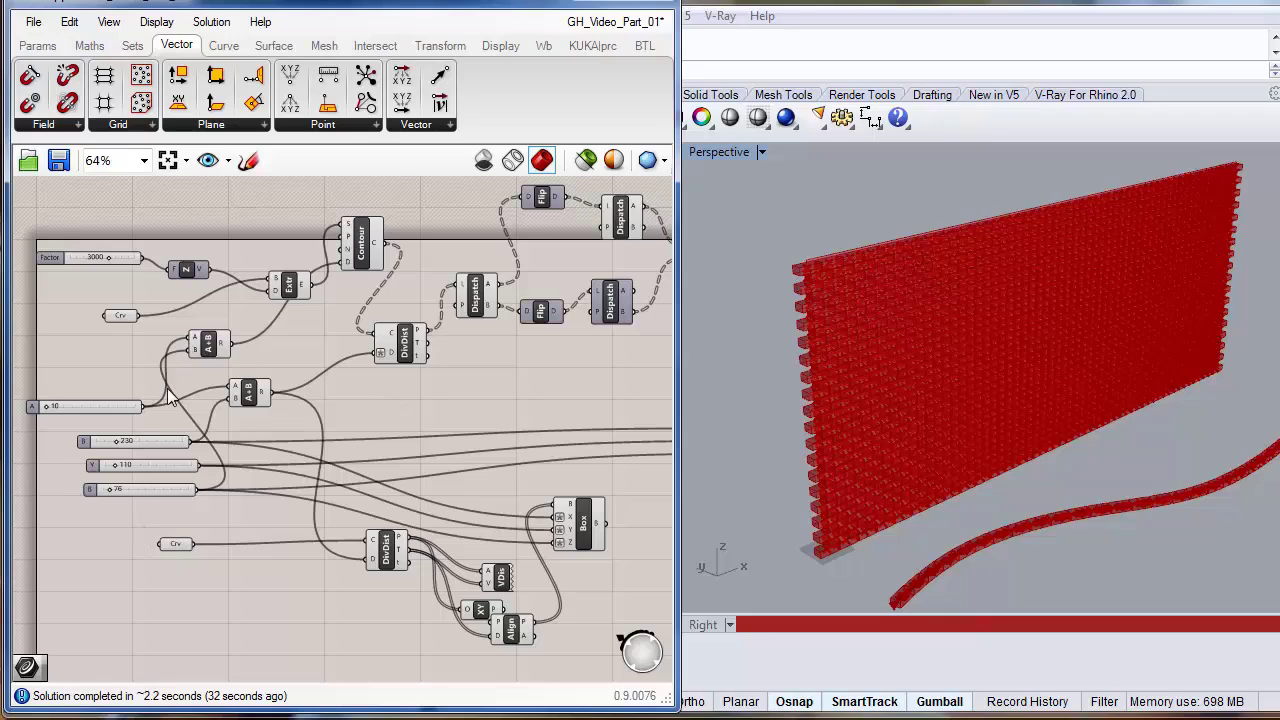
click(119, 317)
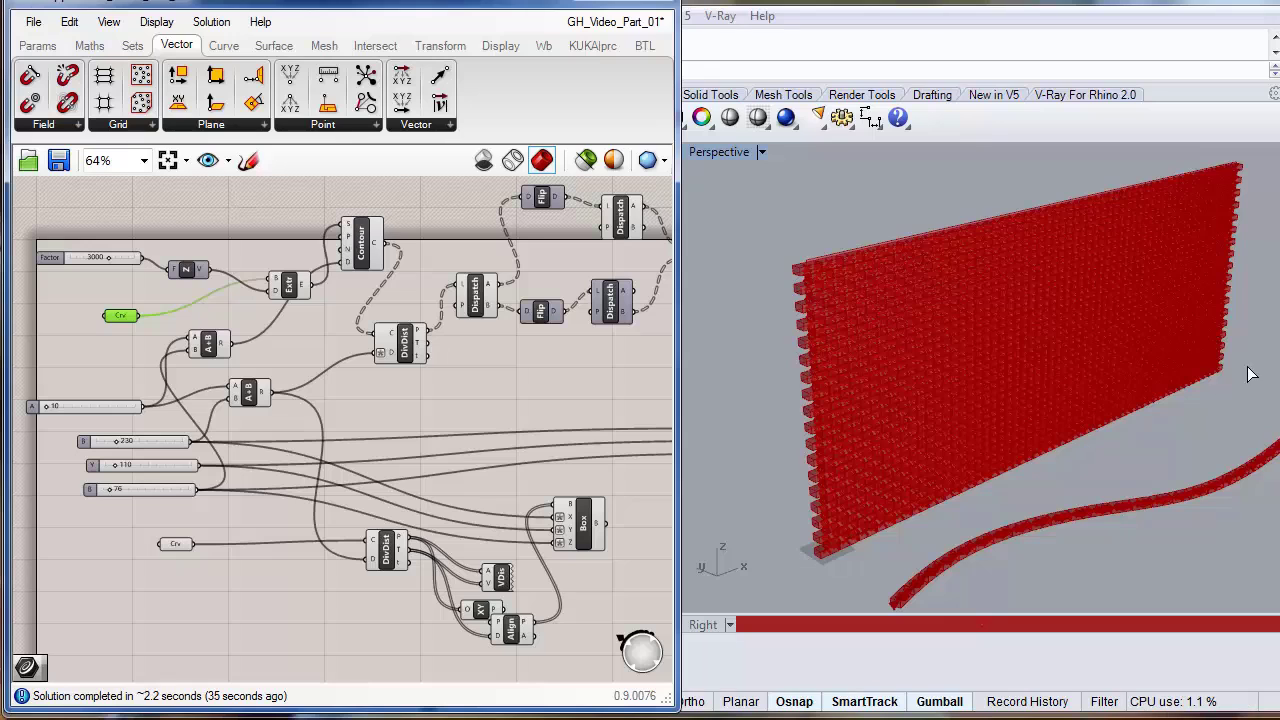
right_click(126, 318)
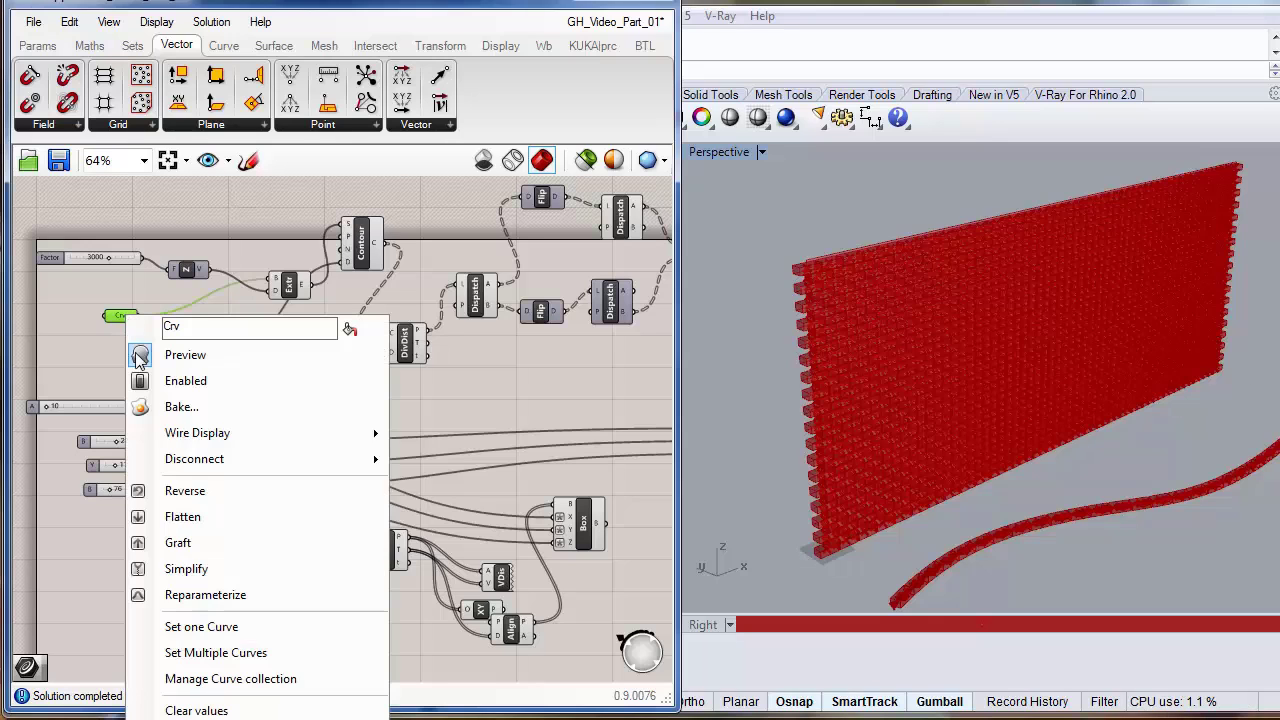
click(240, 627)
click(949, 556)
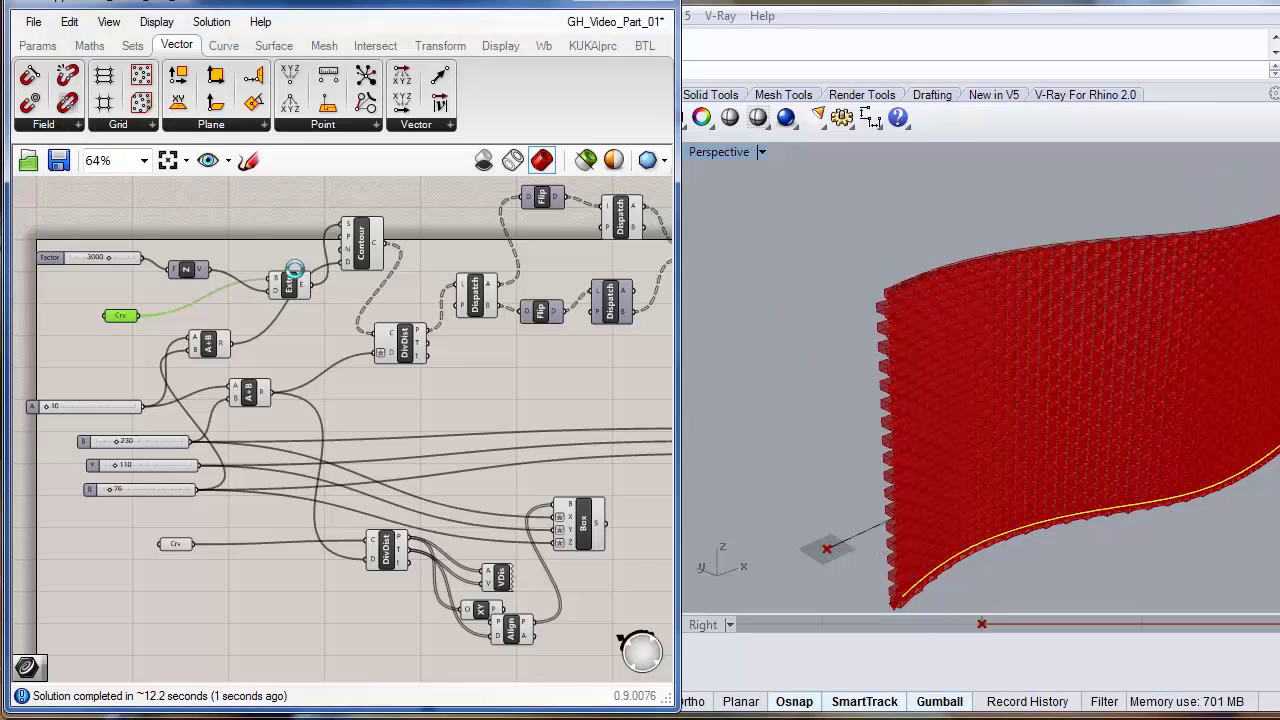
scroll(1094, 477, up, 4)
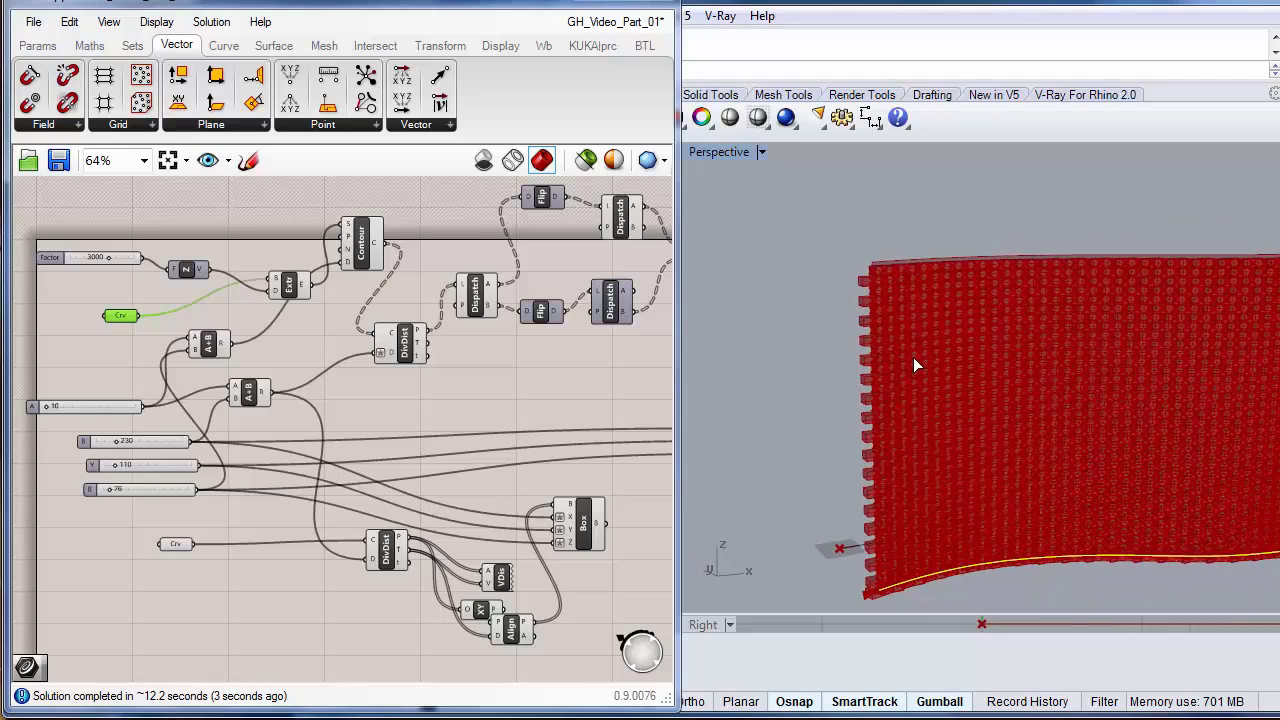
scroll(913, 365, up, 5)
scroll(913, 360, up, 3)
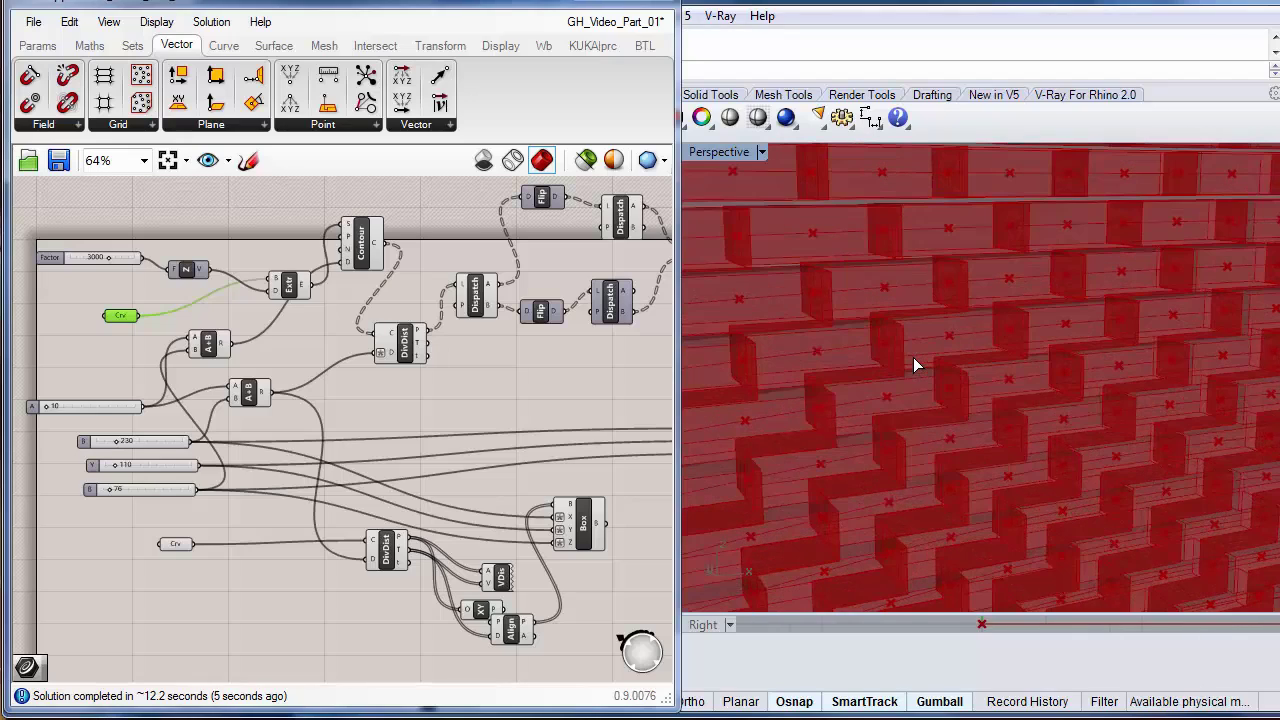
scroll(892, 311, down, 10)
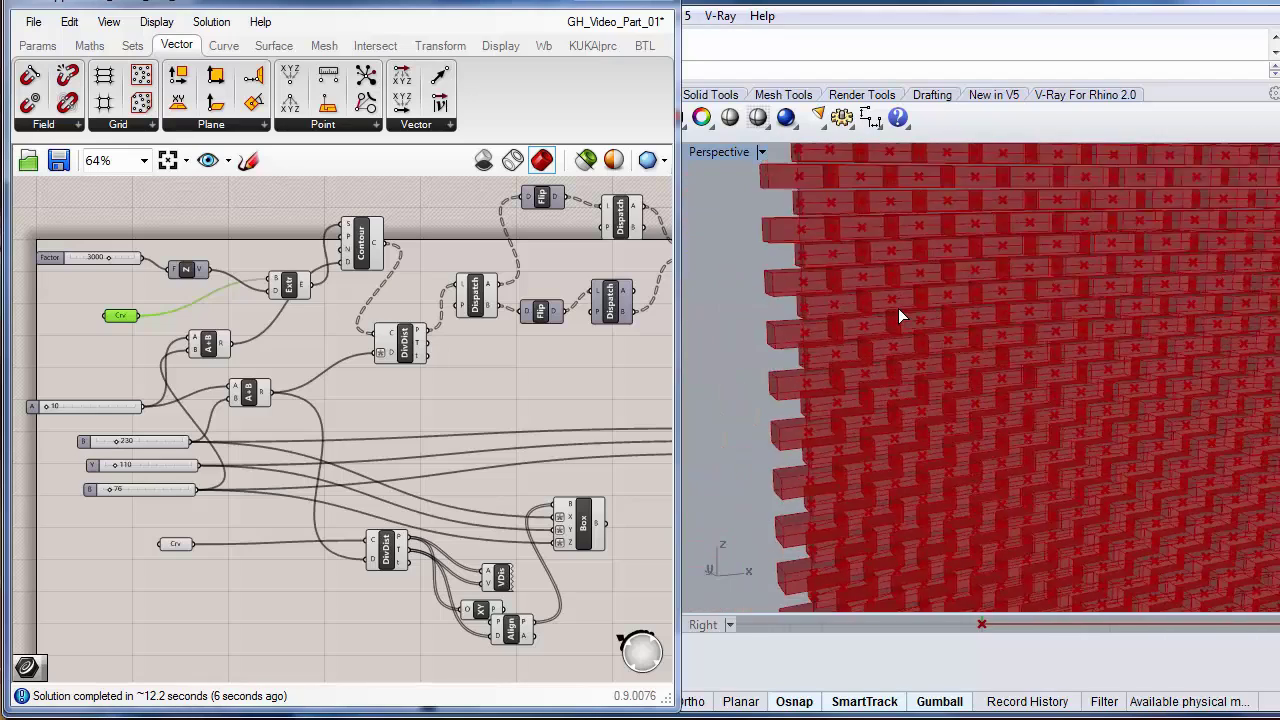
right_drag(920, 410, 931, 447)
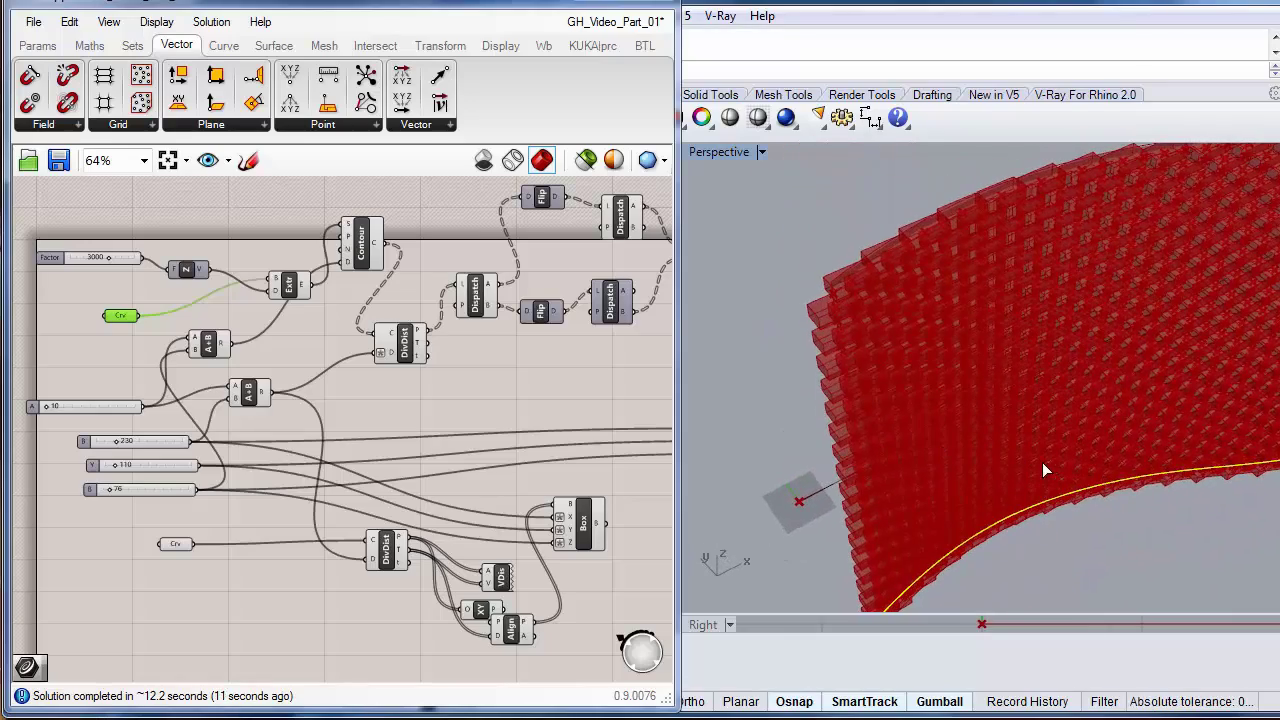
right_drag(1029, 456, 978, 483)
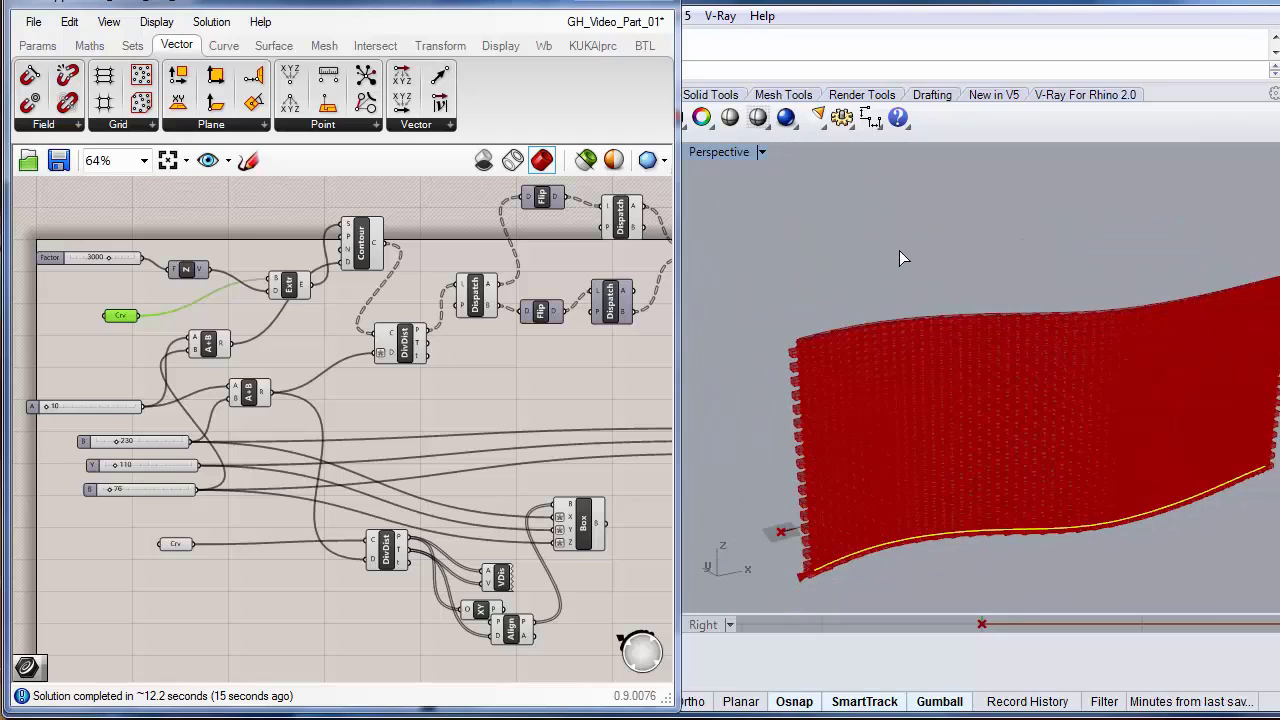
right_drag(492, 427, 289, 407)
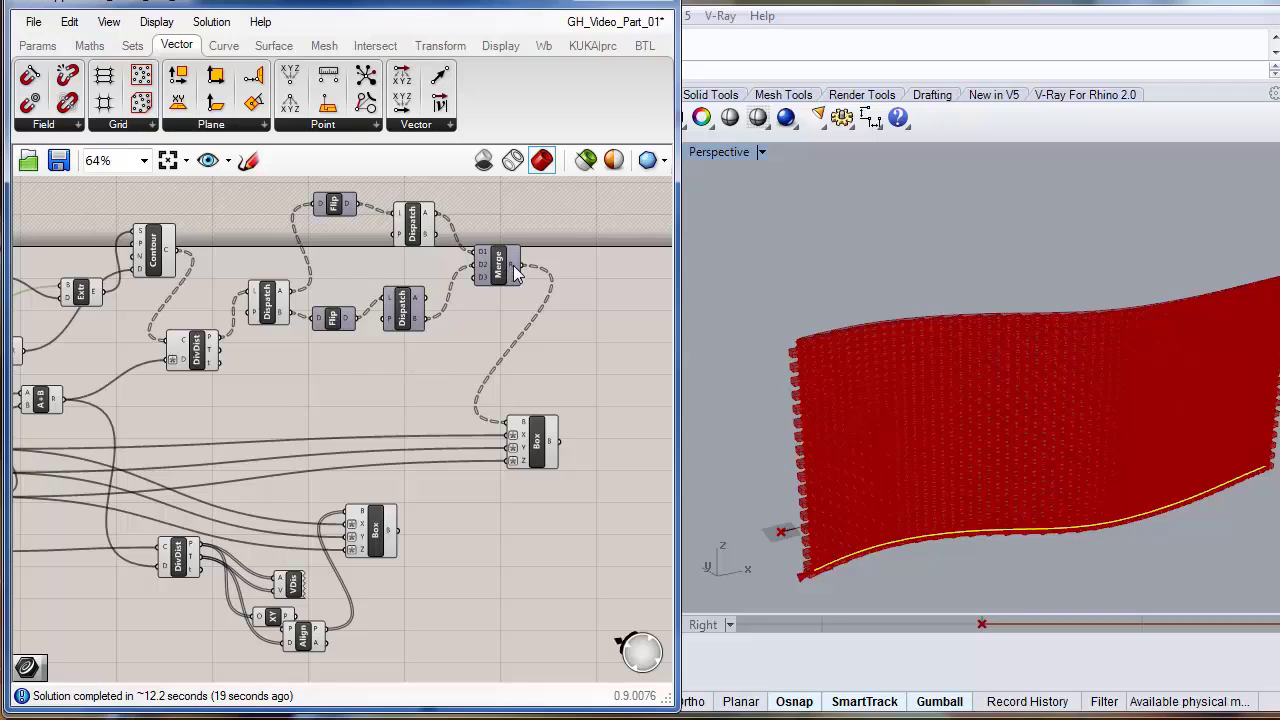
Nudge the surface DivDist left and review the Merge, Box, Align, Contour and VDis components.
mouse_move(514, 272)
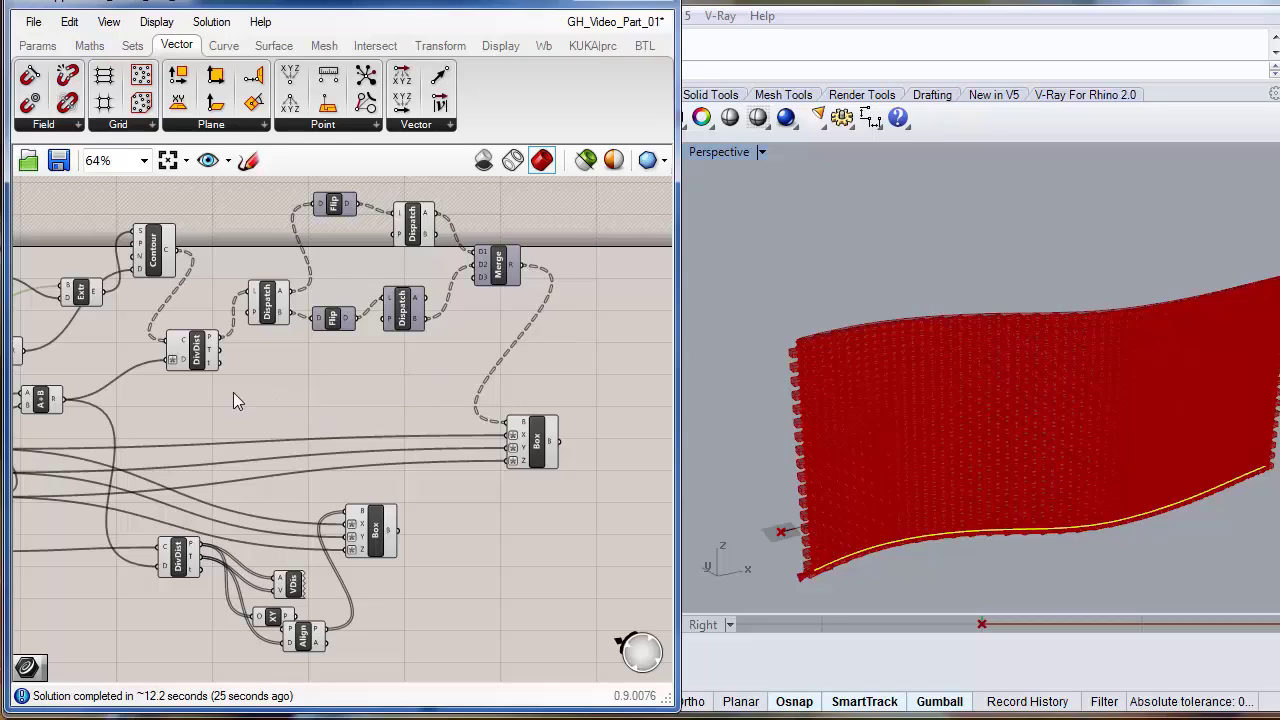
drag(203, 358, 181, 357)
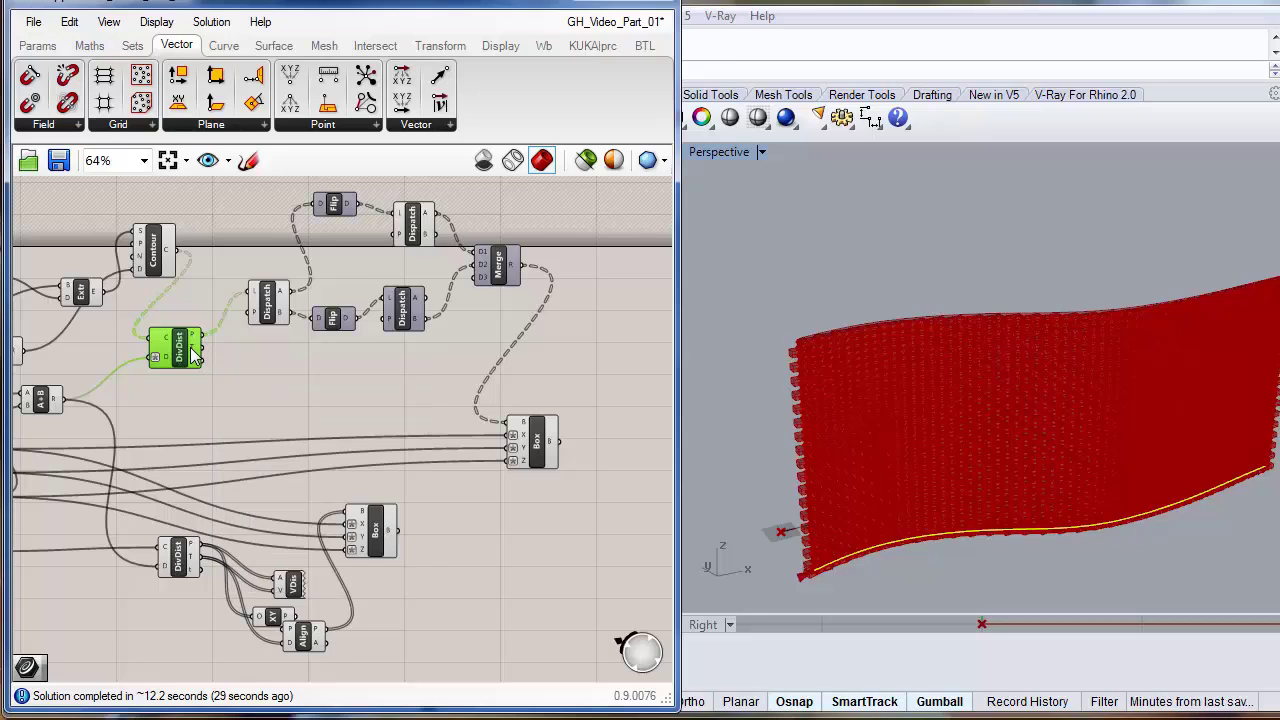
scroll(195, 360, up, 6)
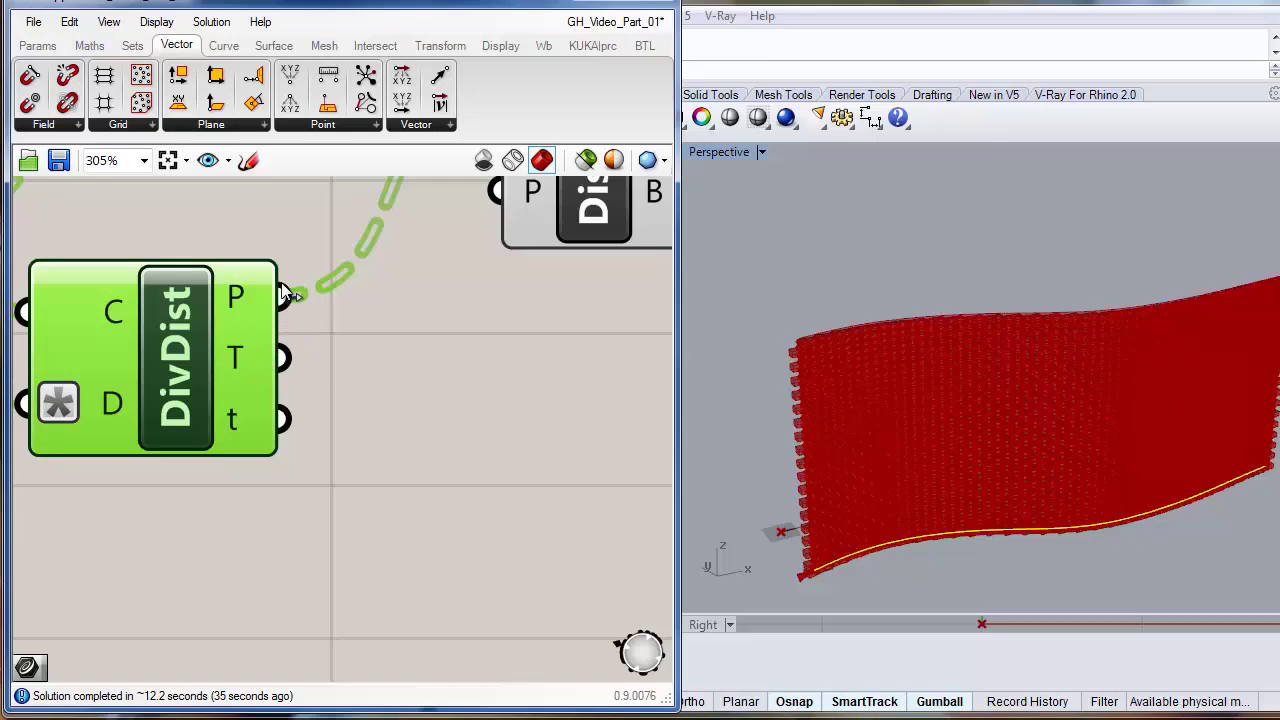
scroll(320, 380, down, 6)
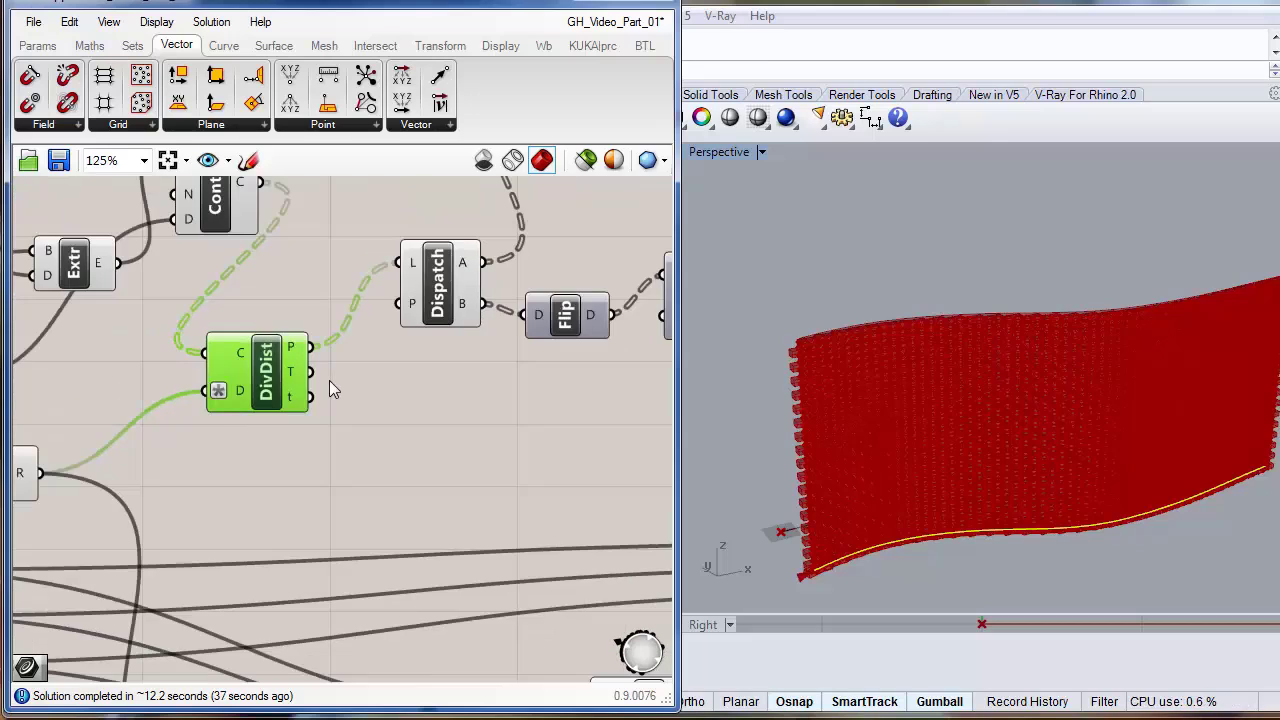
right_drag(341, 390, 237, 396)
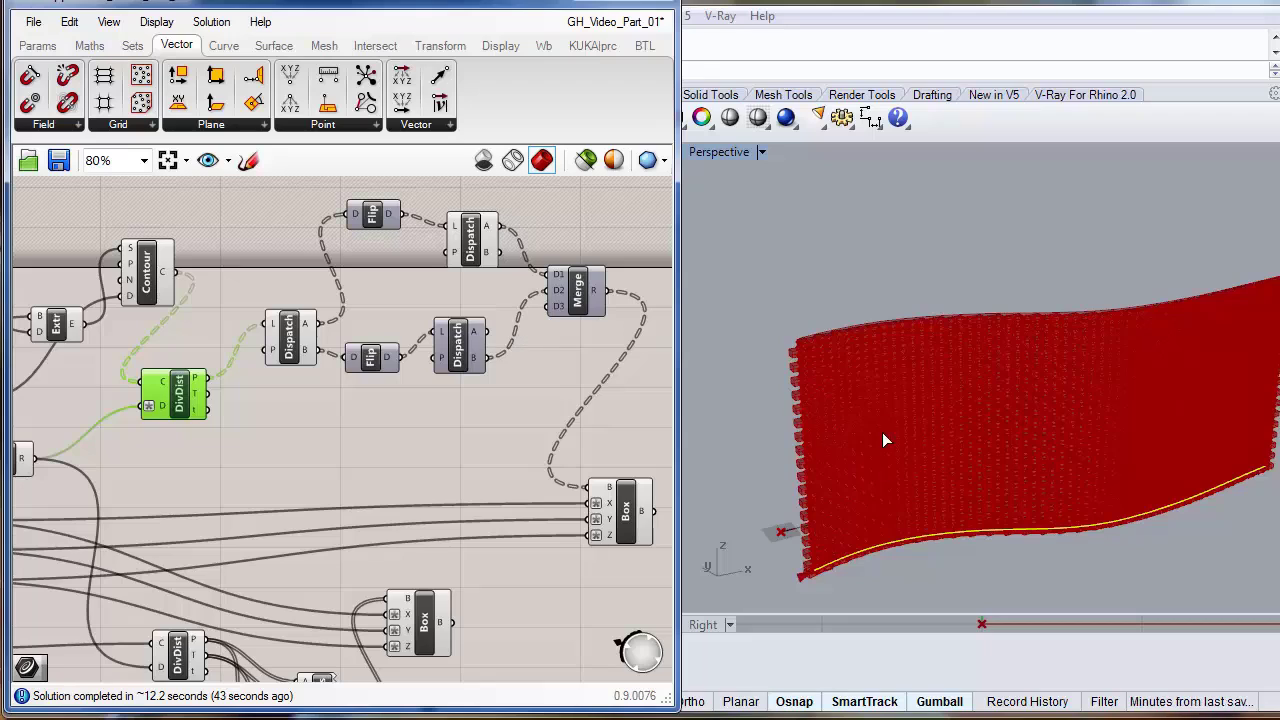
right_drag(493, 421, 388, 410)
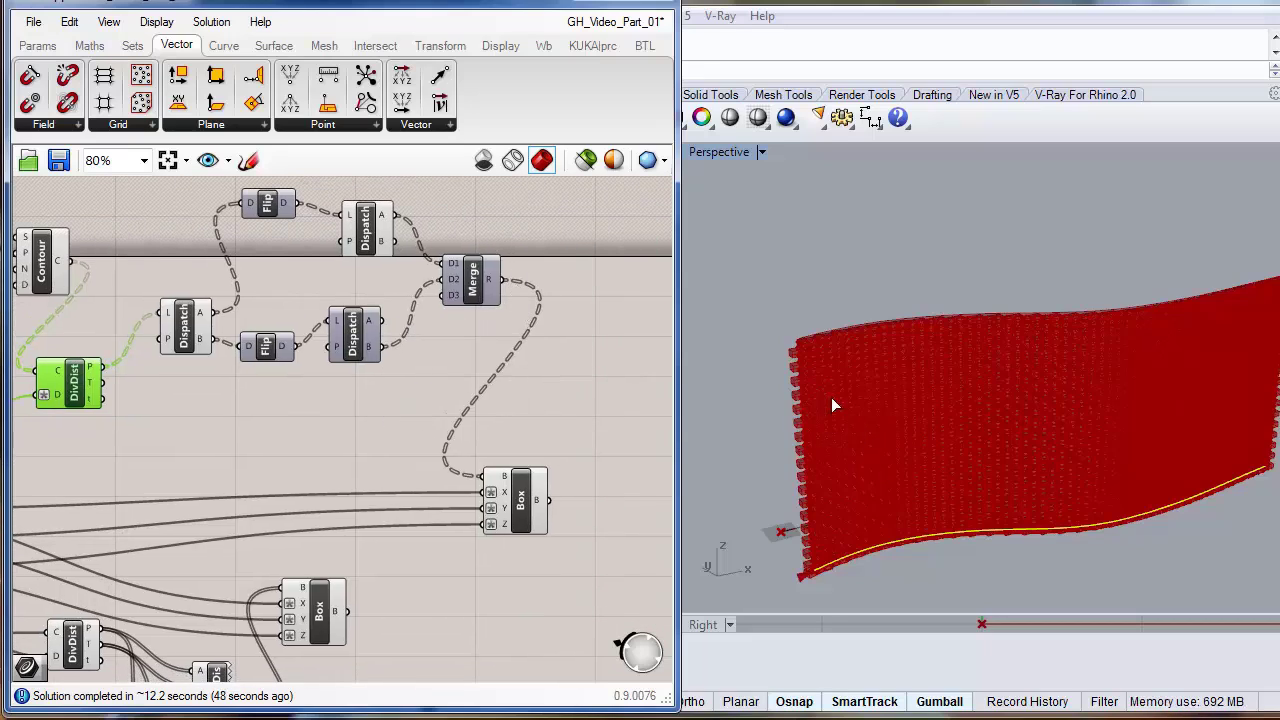
right_drag(127, 431, 316, 385)
right_drag(357, 546, 351, 456)
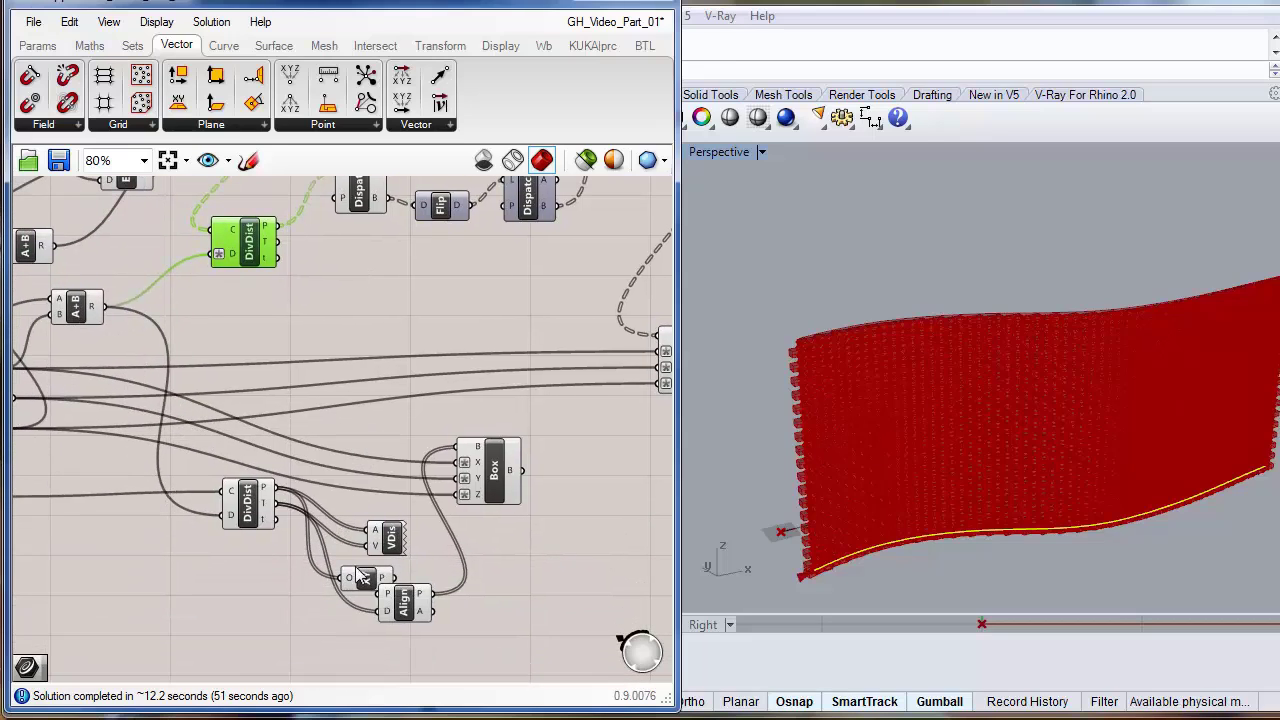
right_drag(298, 528, 305, 585)
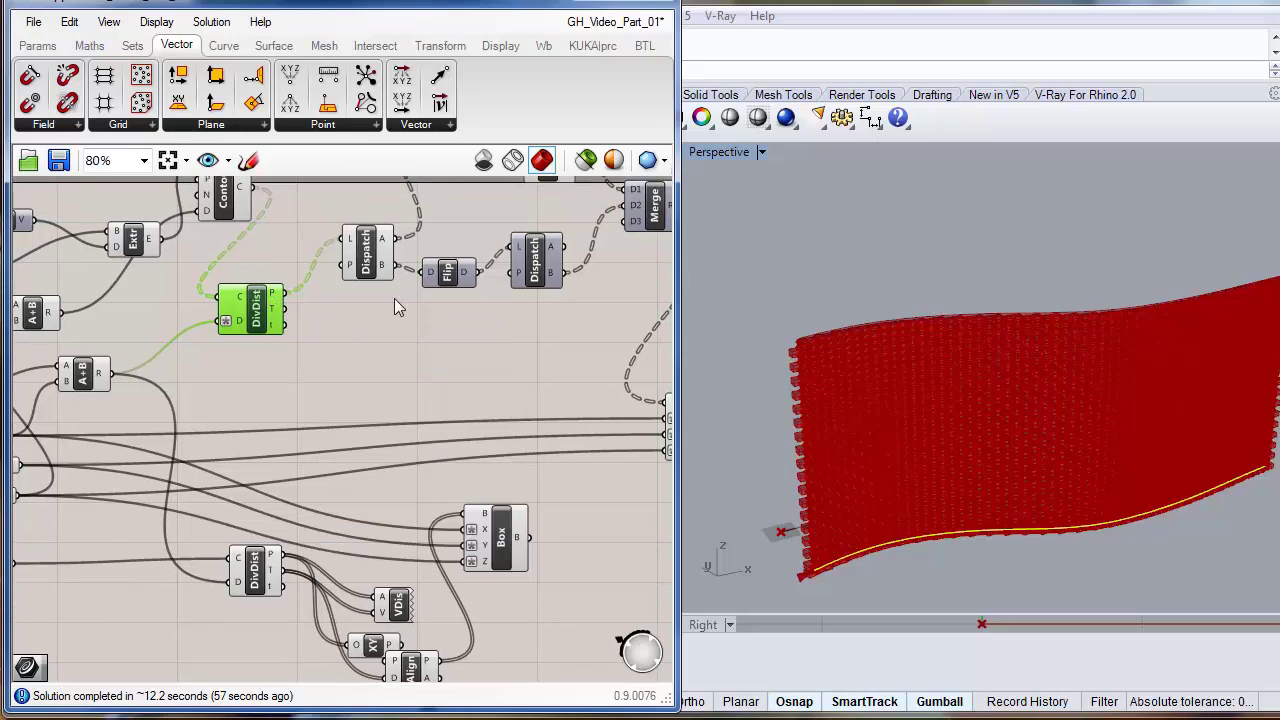
right_drag(485, 224, 471, 309)
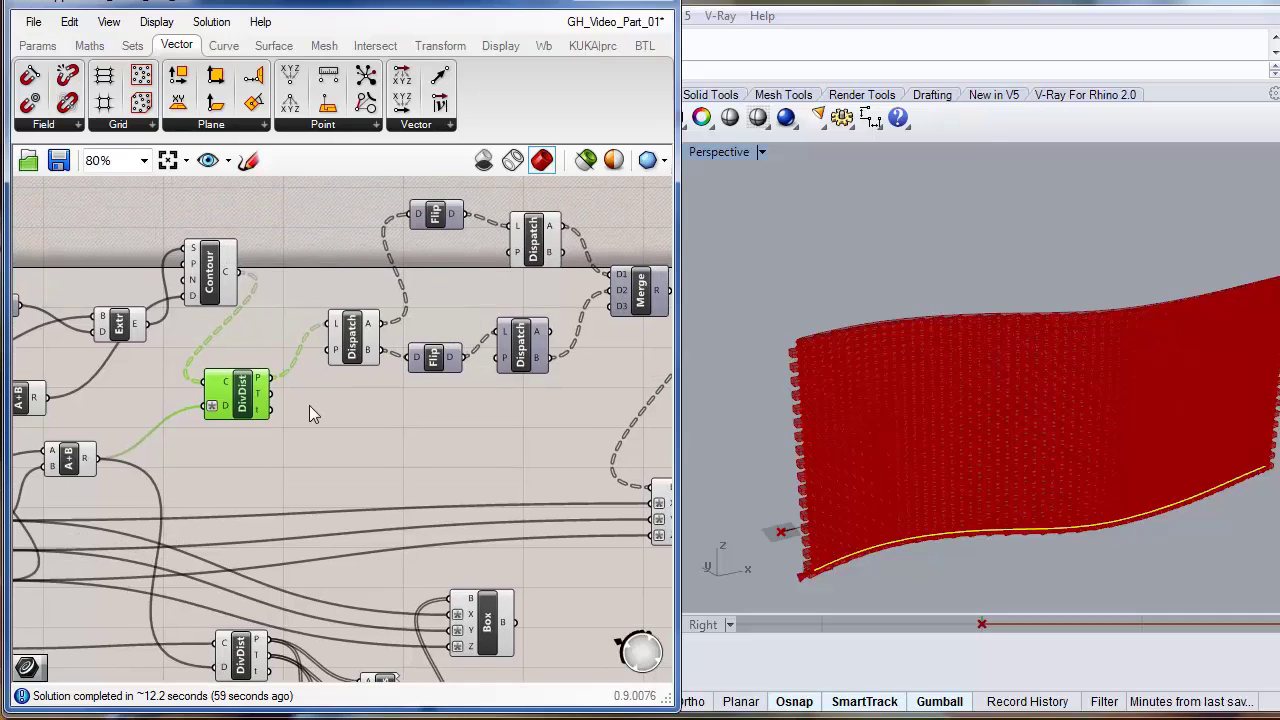
right_drag(323, 436, 321, 356)
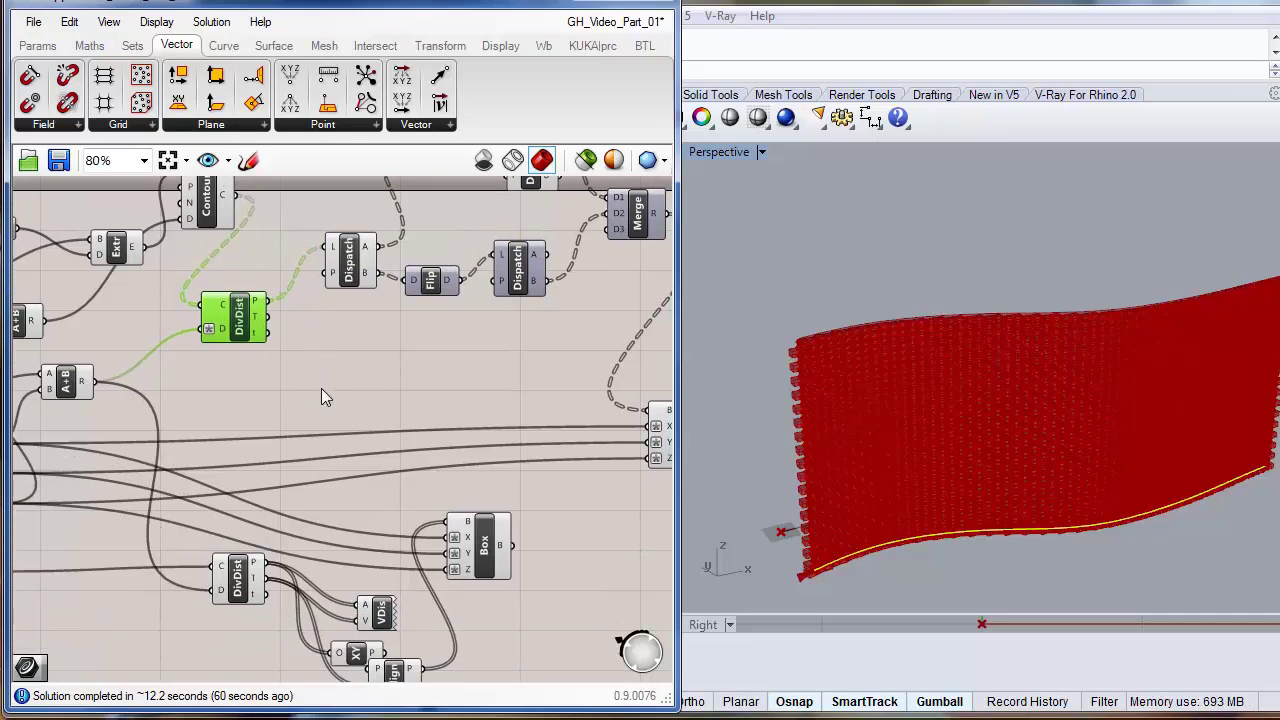
Add an XY Plane component using the surface division points as its origin.
click(244, 125)
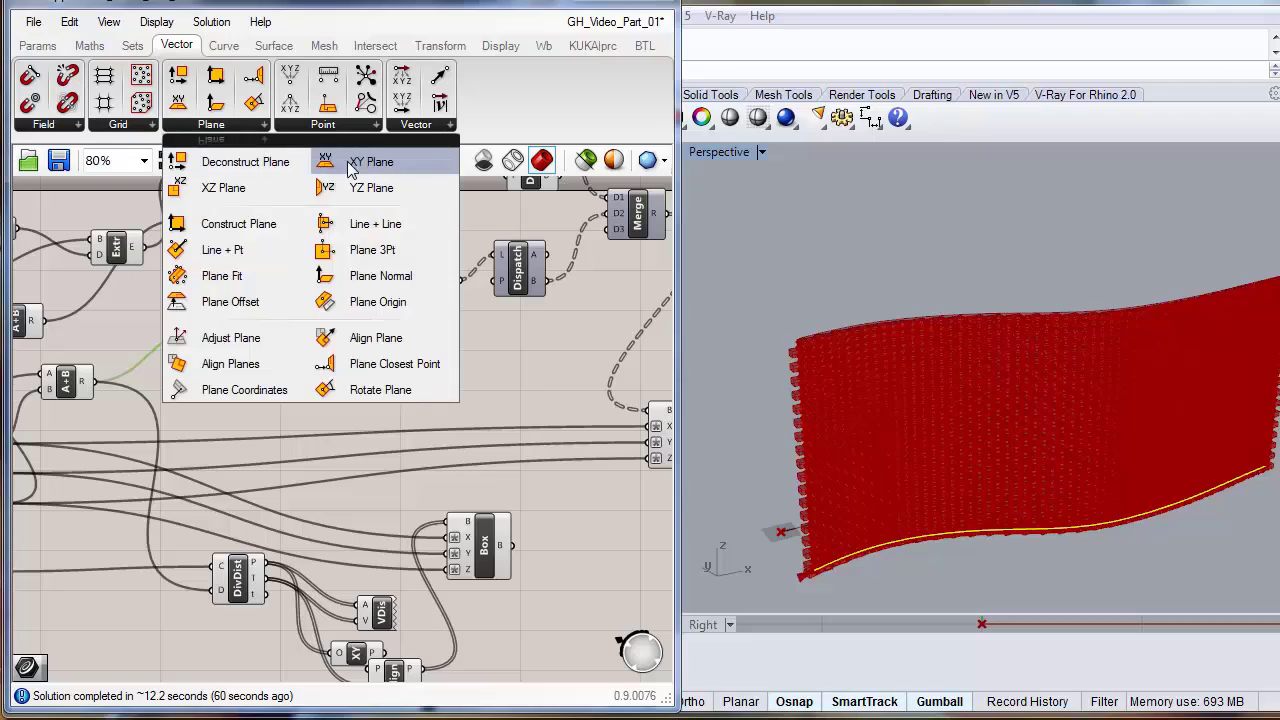
drag(354, 163, 326, 376)
click(329, 376)
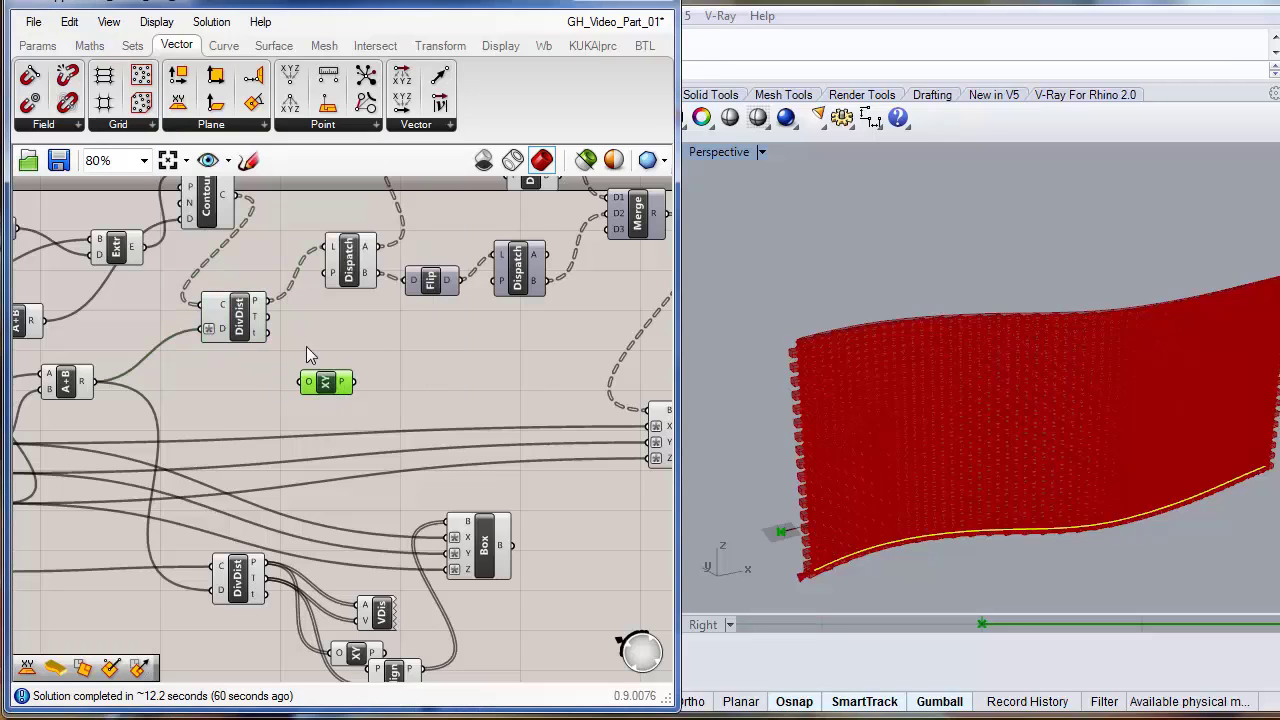
drag(267, 301, 334, 343)
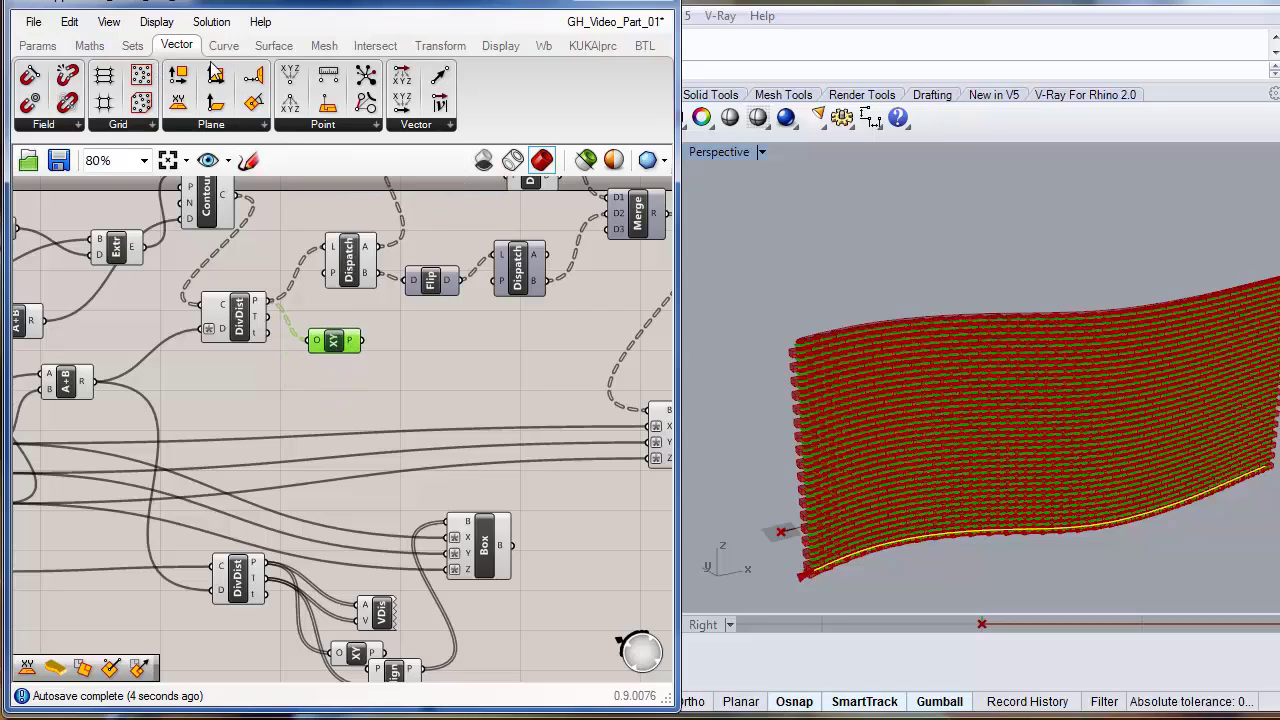
Add an Align Plane component fed by the XY planes, with division tangents as direction.
click(263, 126)
drag(368, 337, 418, 390)
drag(364, 341, 399, 371)
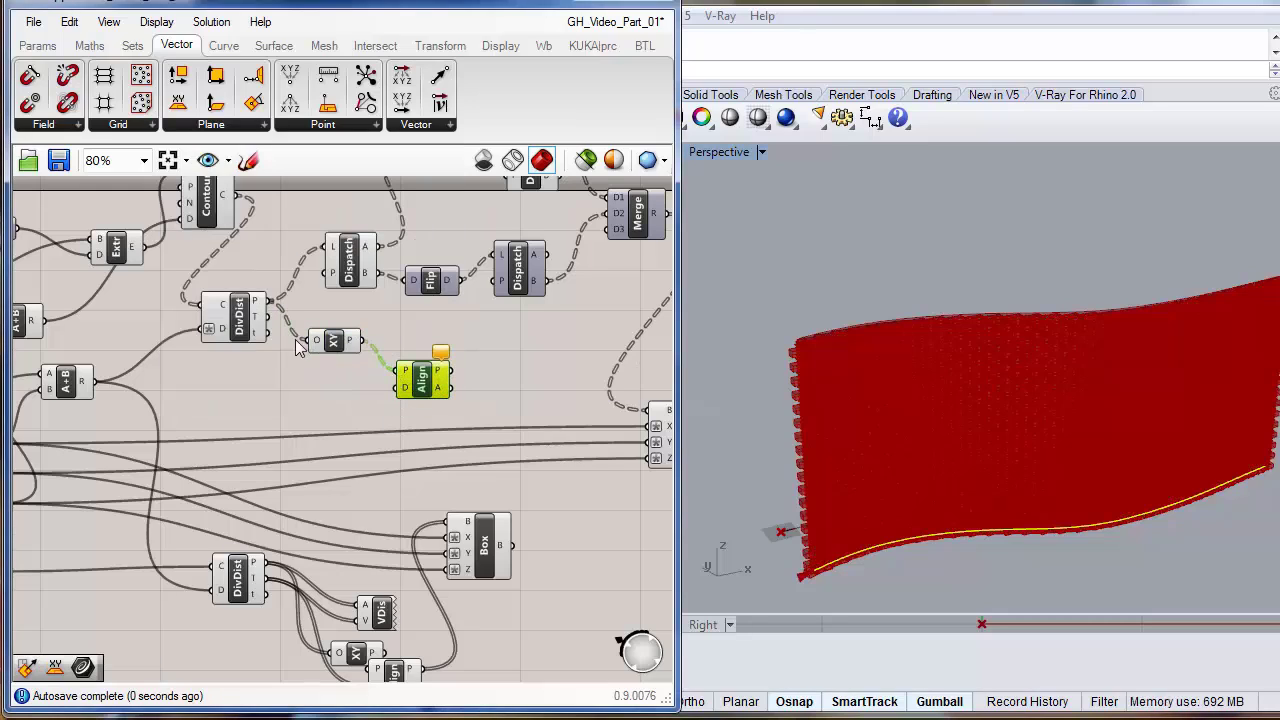
drag(270, 318, 398, 388)
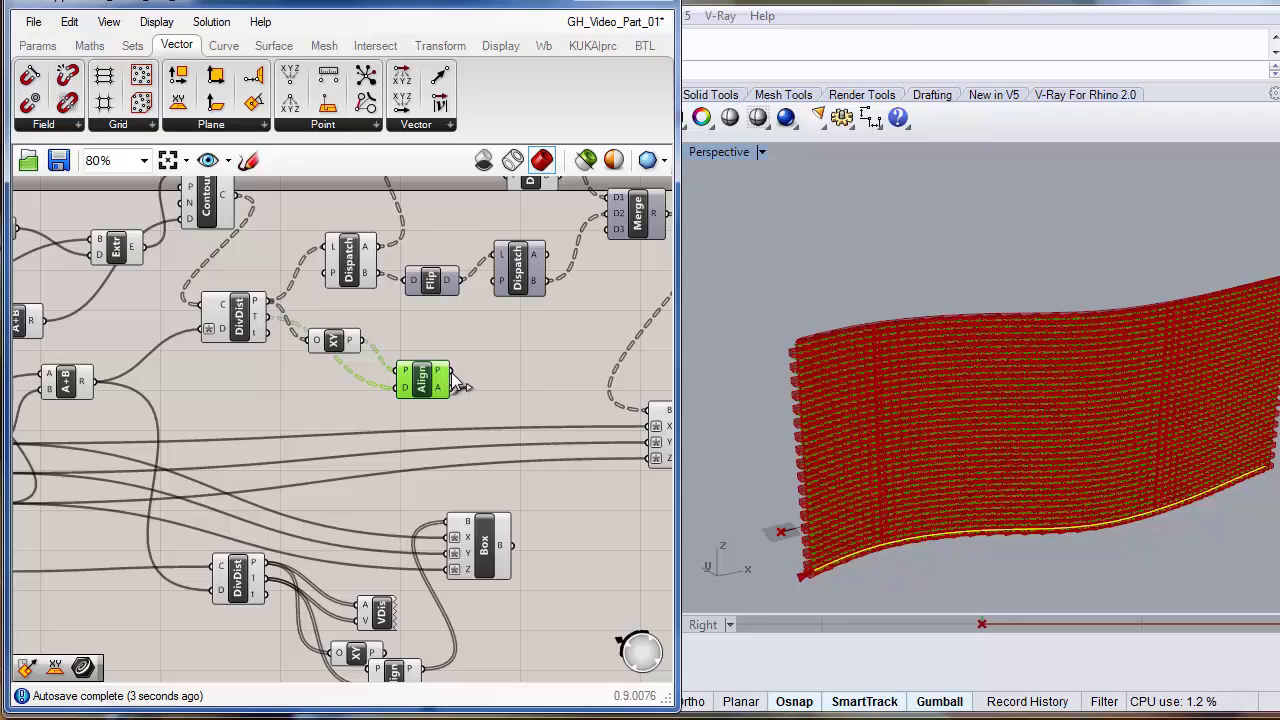
Wire Align's A output into Dispatch's L input and inspect the resulting brick wall.
drag(455, 386, 327, 254)
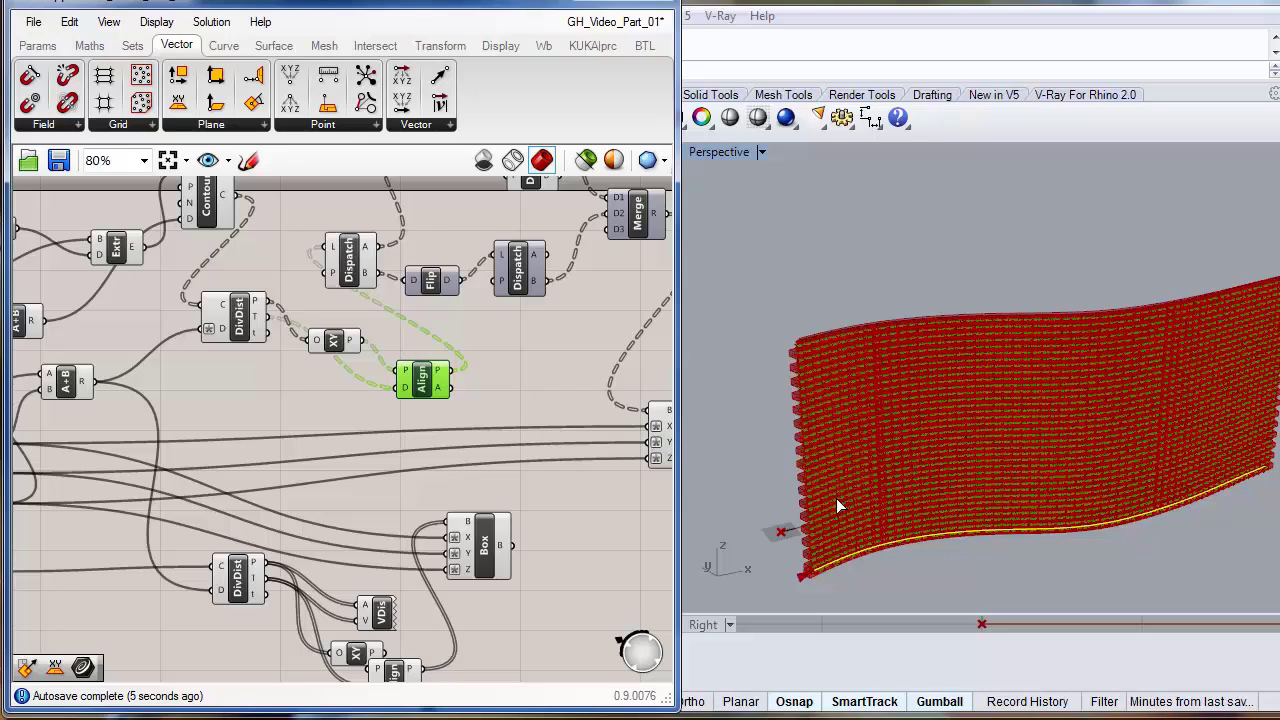
right_drag(1037, 569, 1057, 566)
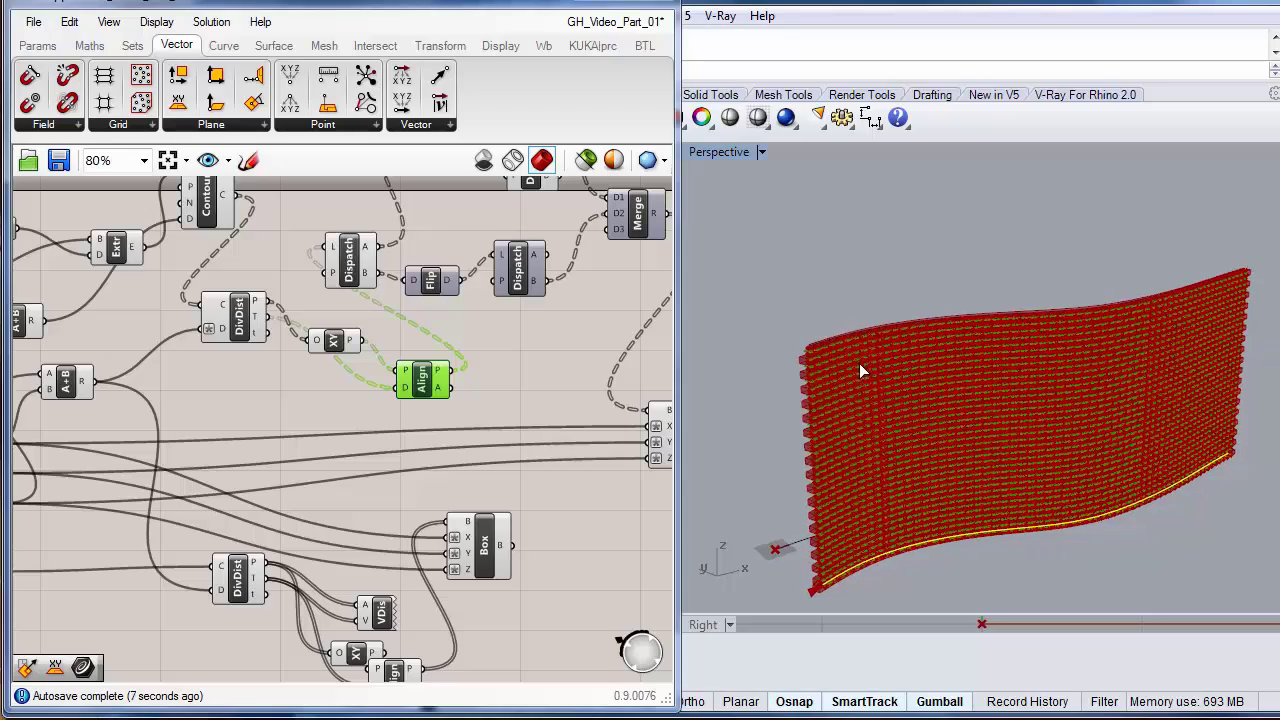
scroll(864, 372, up, 10)
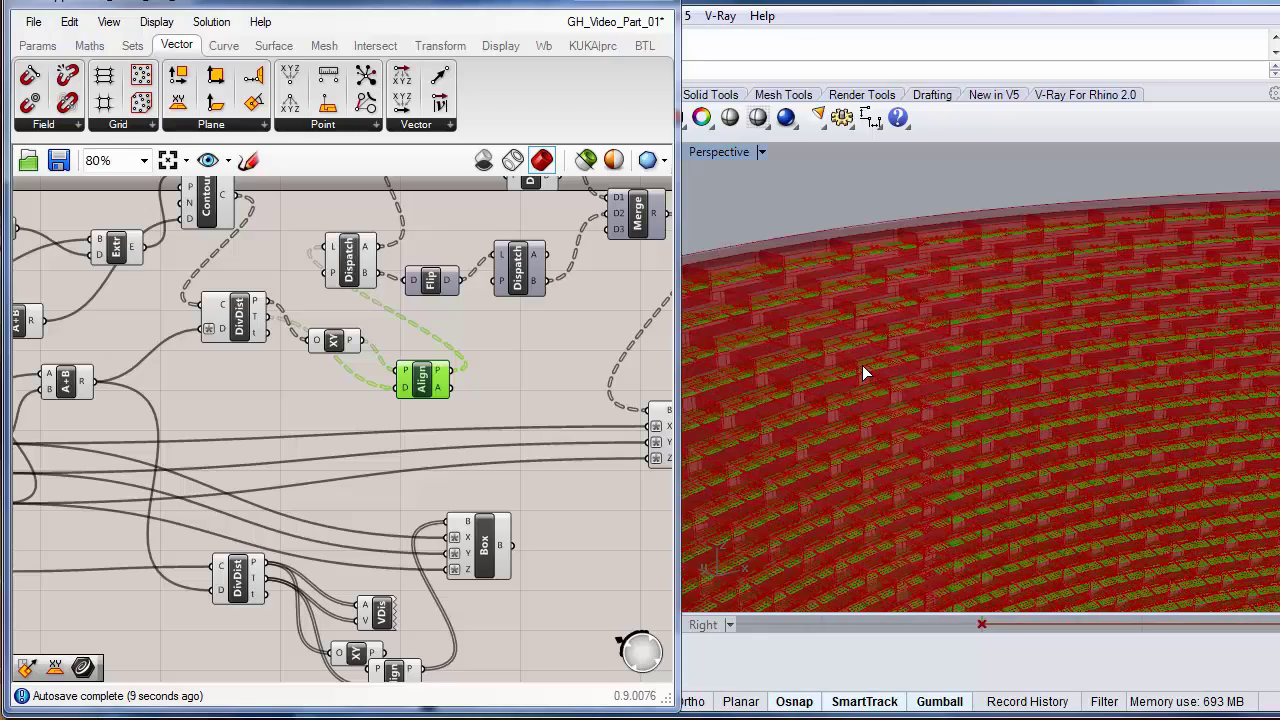
scroll(906, 380, up, 5)
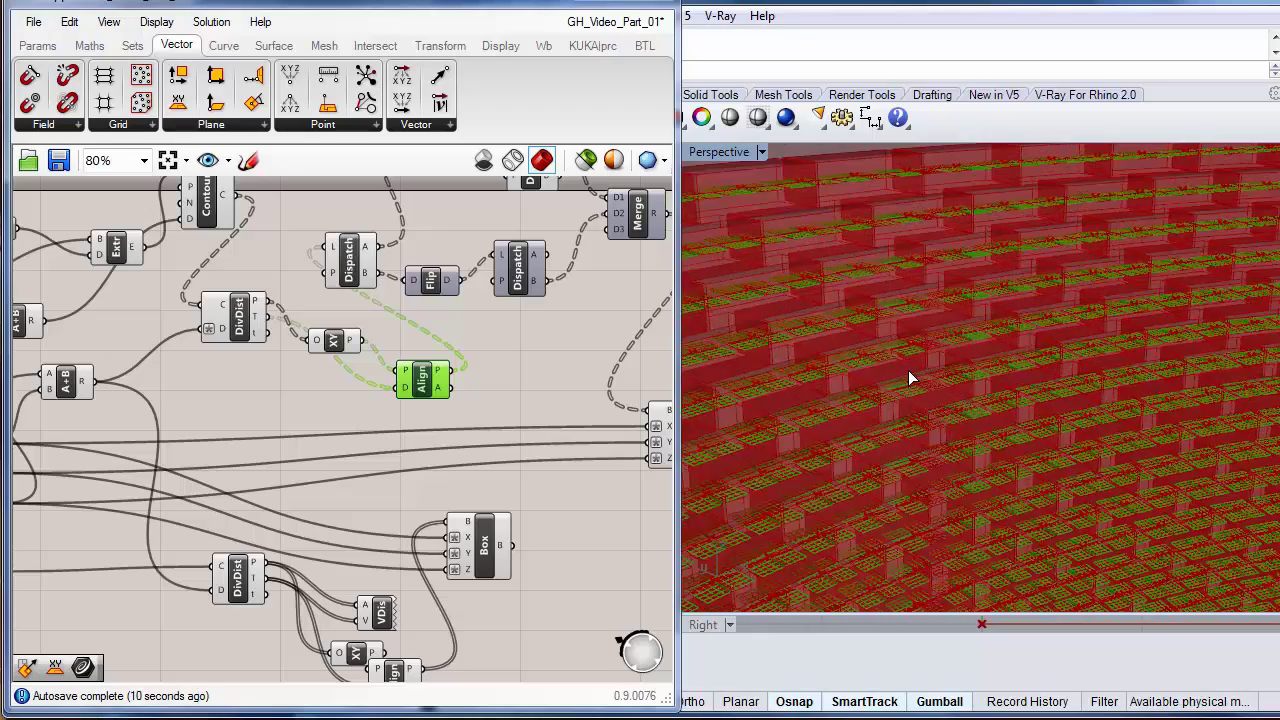
right_drag(534, 393, 292, 390)
click(440, 436)
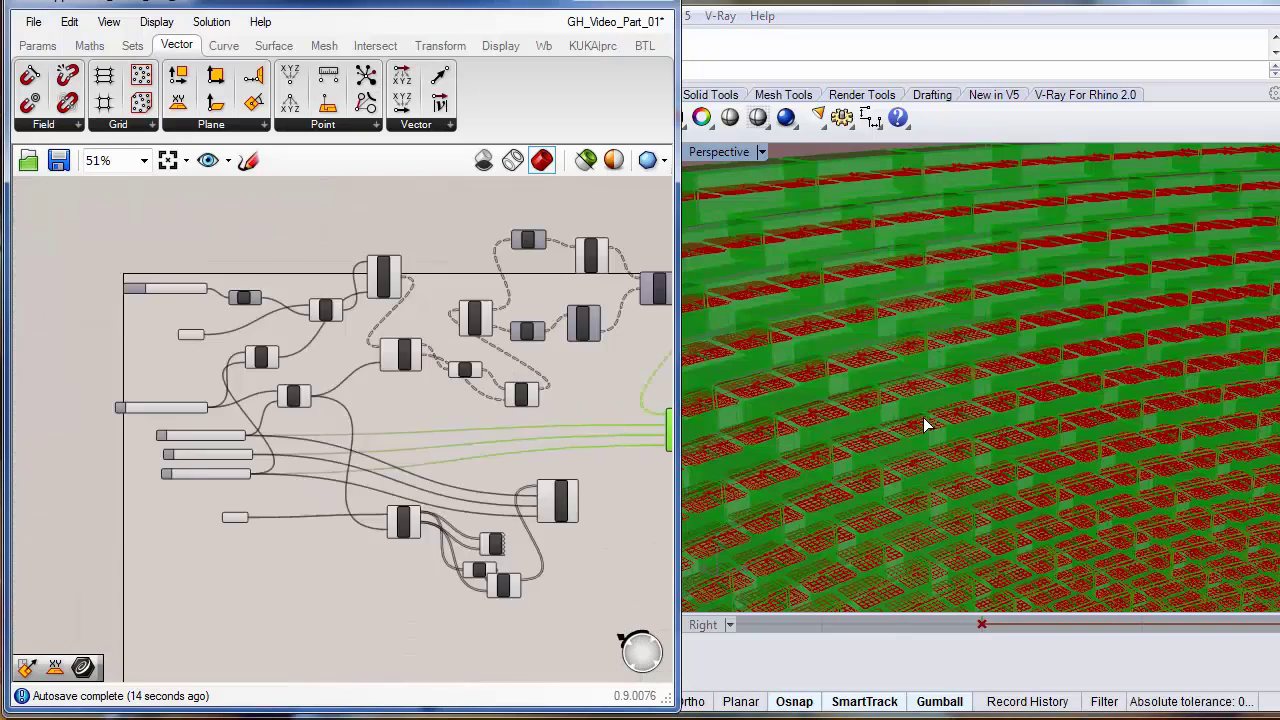
scroll(925, 417, down, 10)
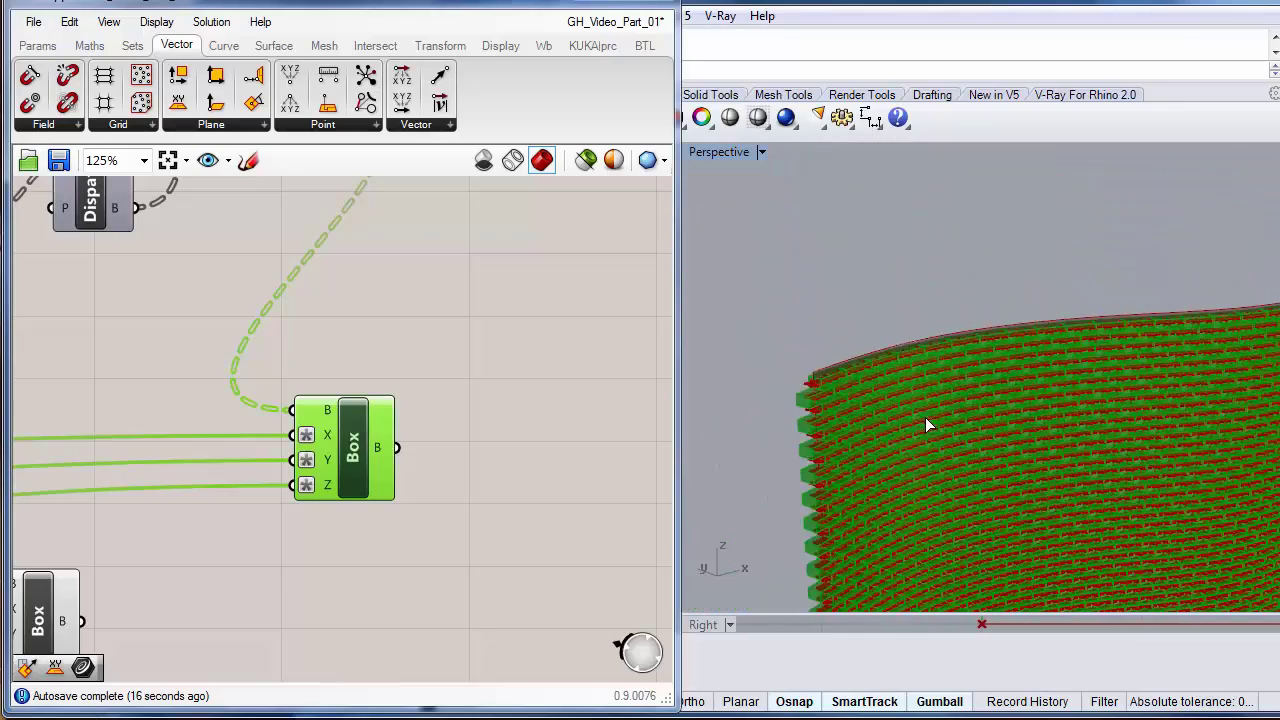
right_drag(925, 417, 966, 356)
scroll(966, 358, up, 2)
scroll(960, 365, up, 4)
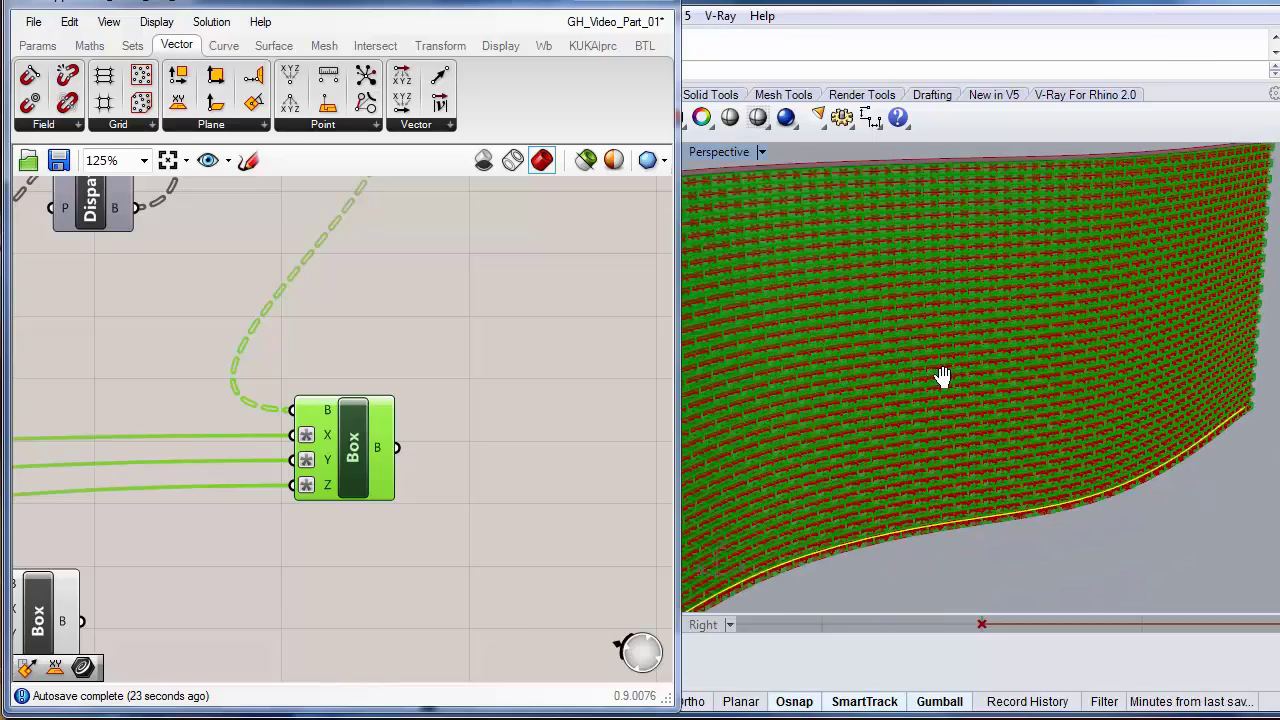
scroll(944, 390, down, 3)
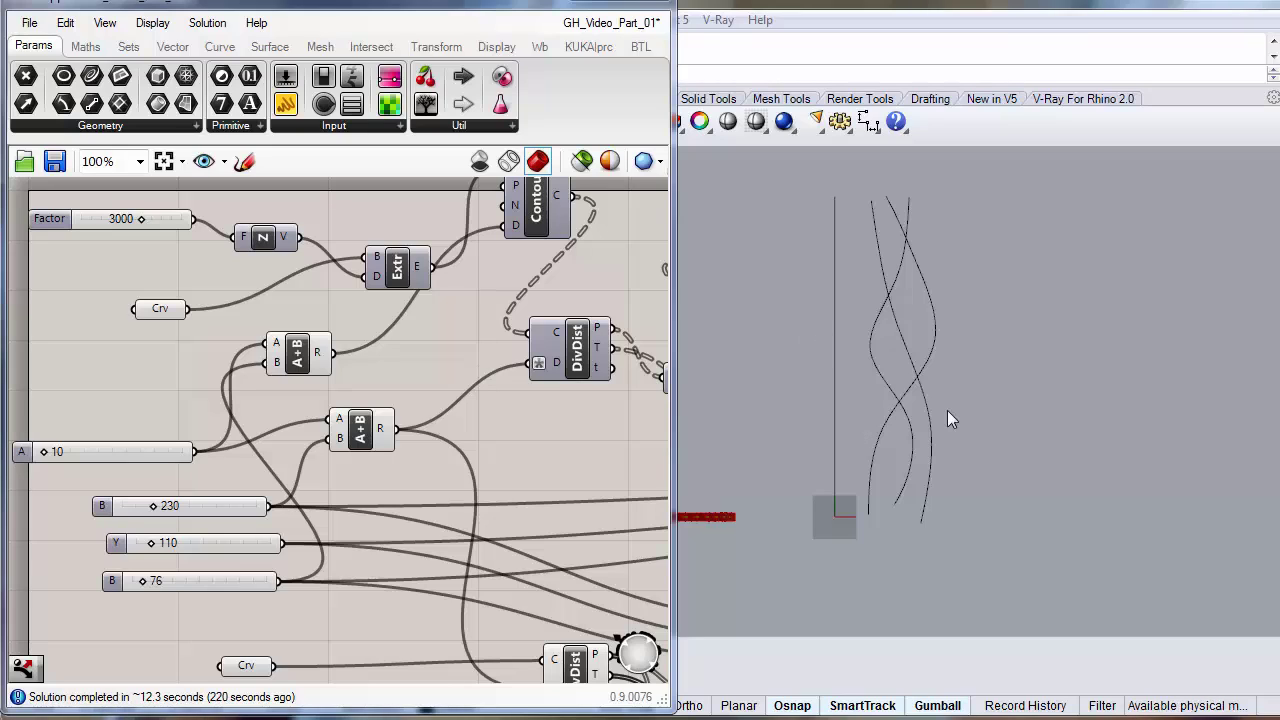
Return to Rhino and turn on control points for the three profile curves.
click(590, 3)
scroll(787, 421, up, 5)
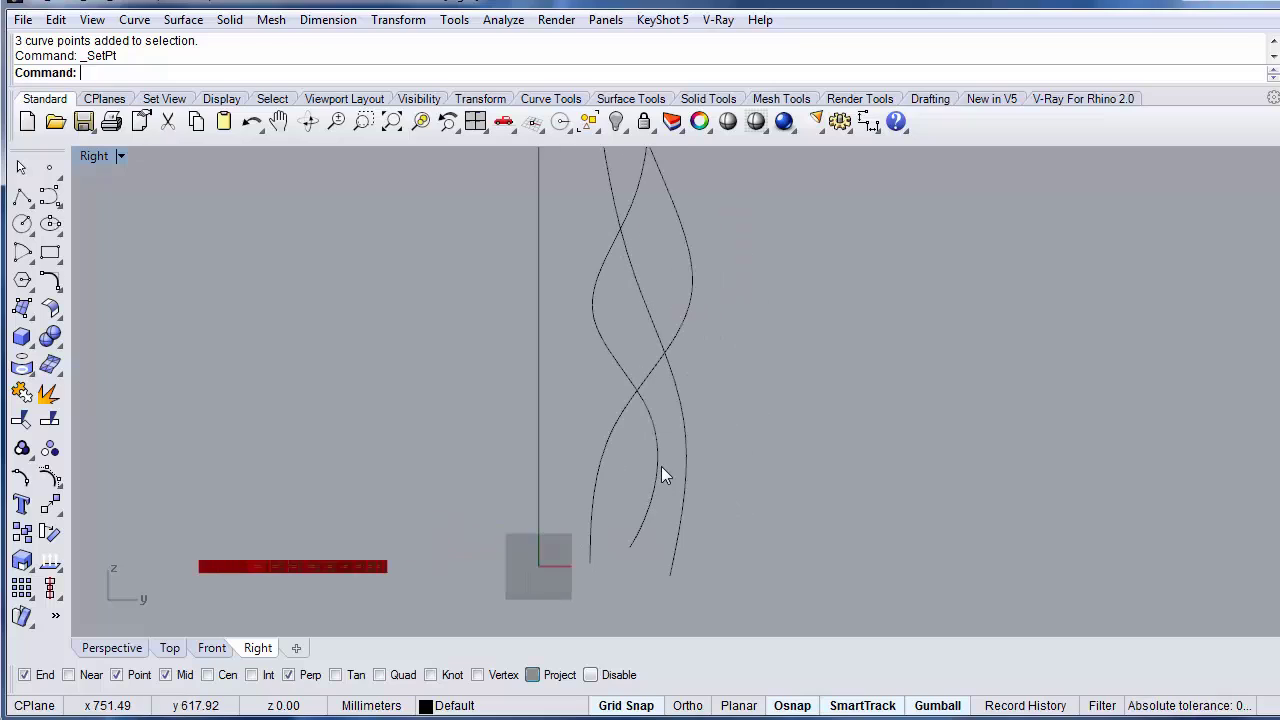
scroll(662, 476, down, 3)
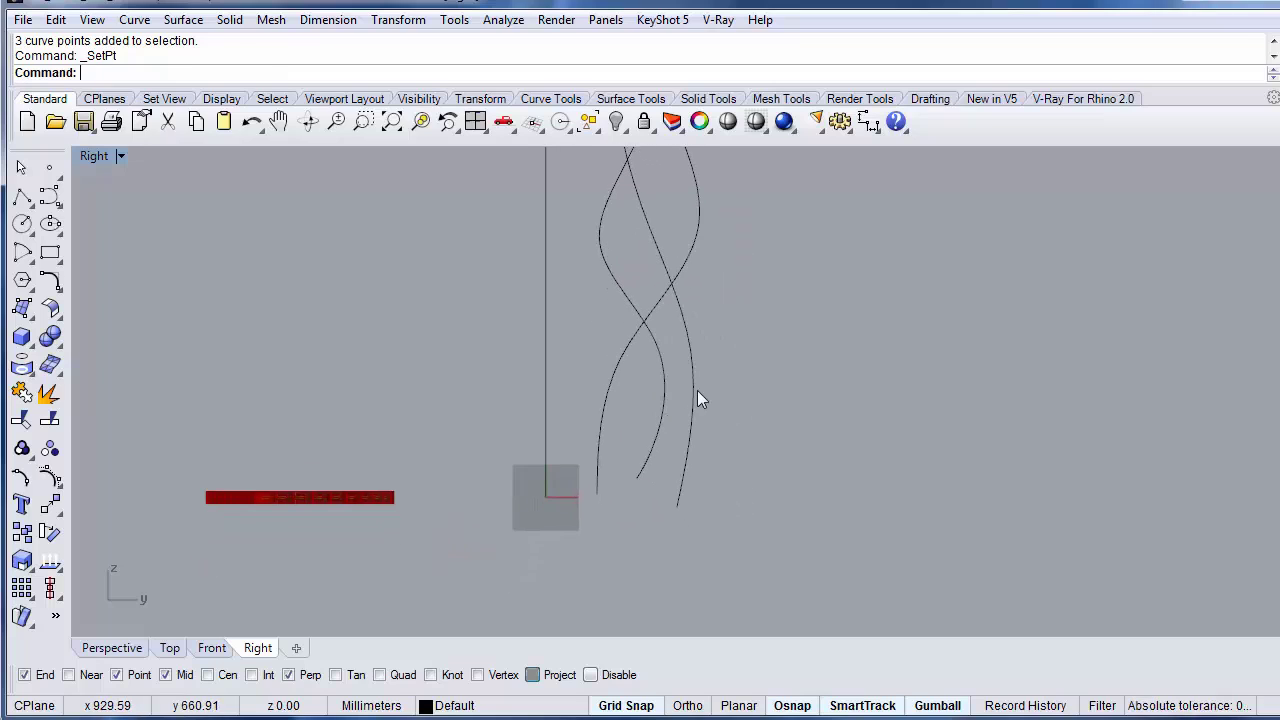
right_drag(697, 400, 670, 510)
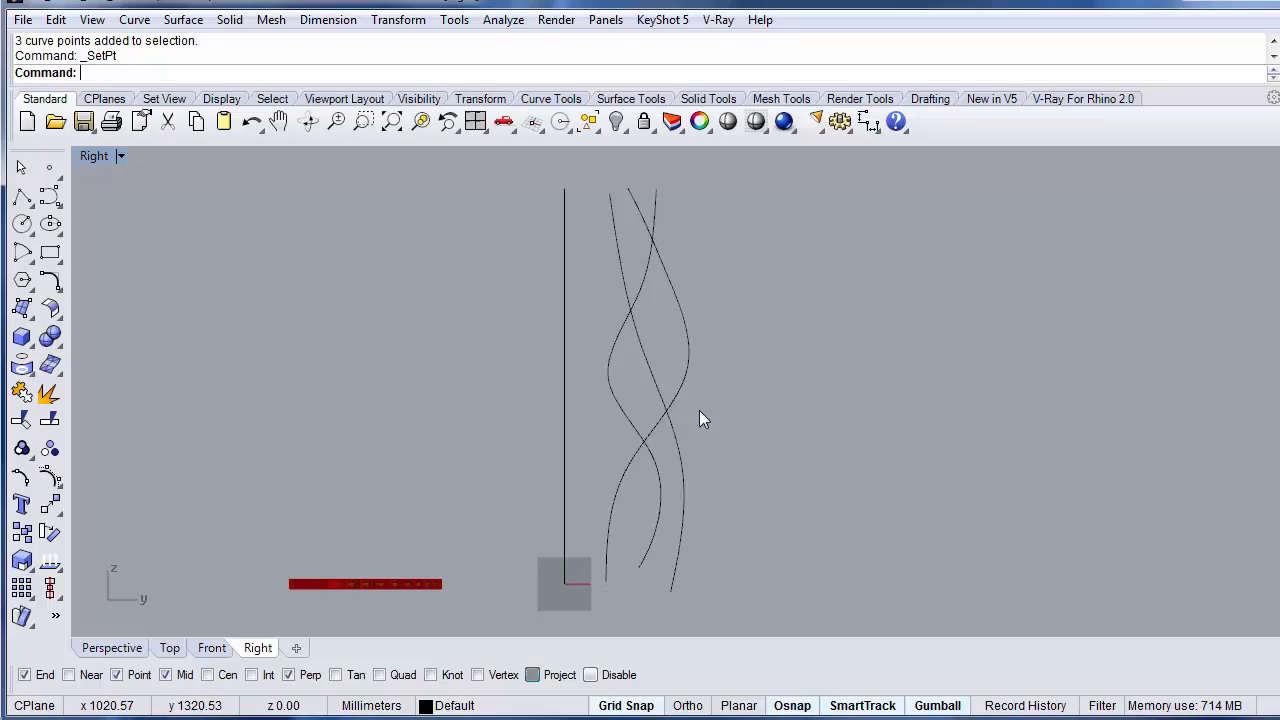
right_drag(699, 410, 608, 193)
right_drag(647, 540, 637, 462)
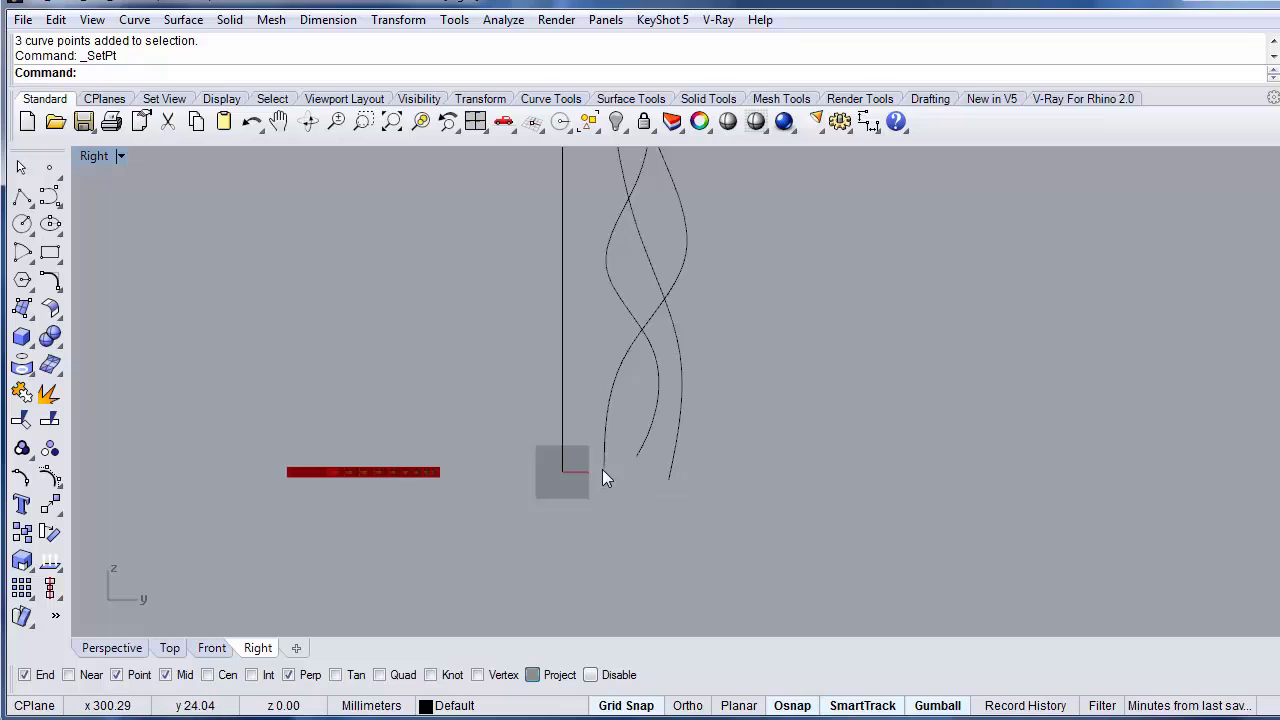
key(Up)
key(Up)
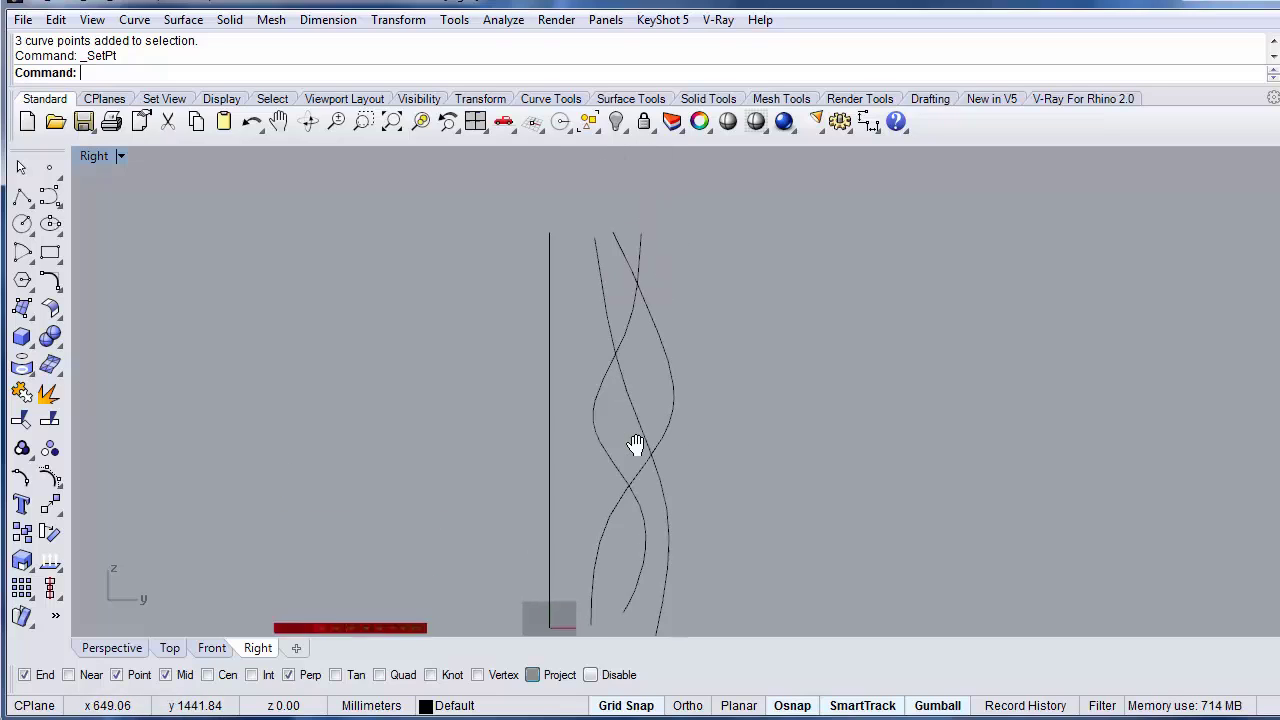
right_drag(719, 420, 684, 265)
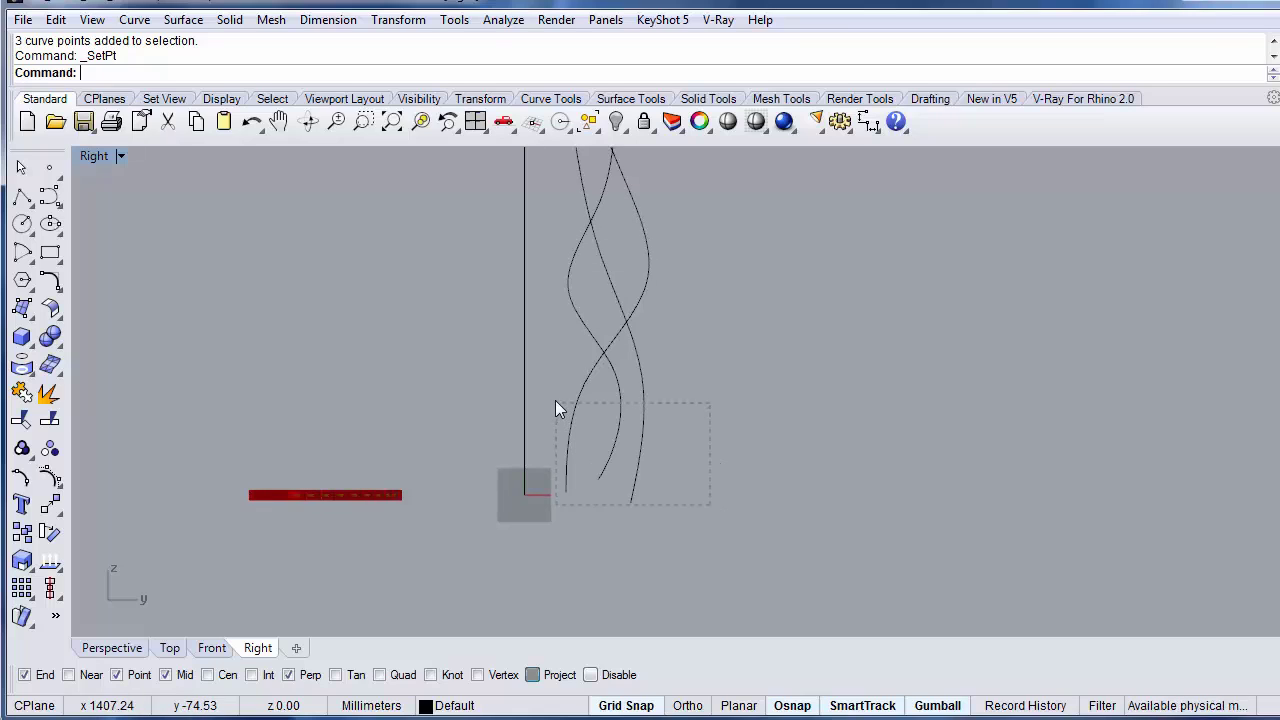
drag(558, 408, 557, 408)
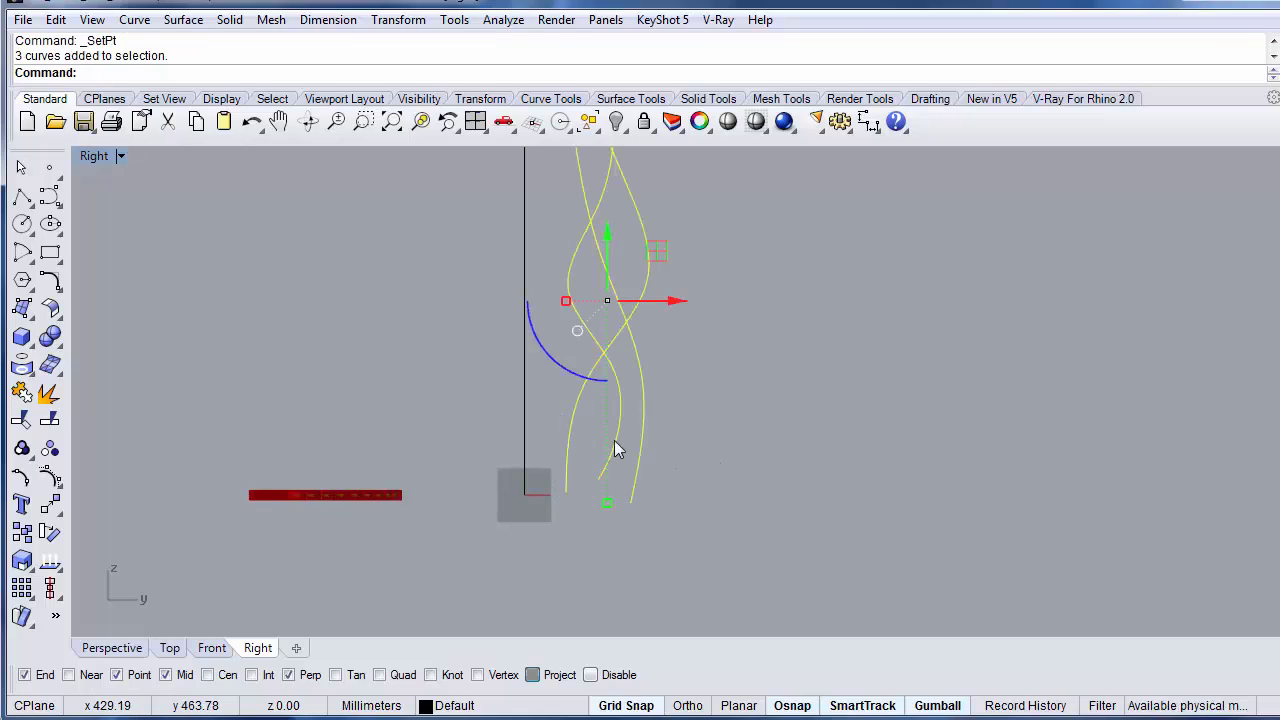
click(50, 478)
Select the curves' bottom control points and drag them lower with the gumball.
drag(665, 531, 554, 477)
mouse_move(601, 426)
mouse_down()
mouse_move(603, 478)
mouse_move(603, 425)
mouse_up()
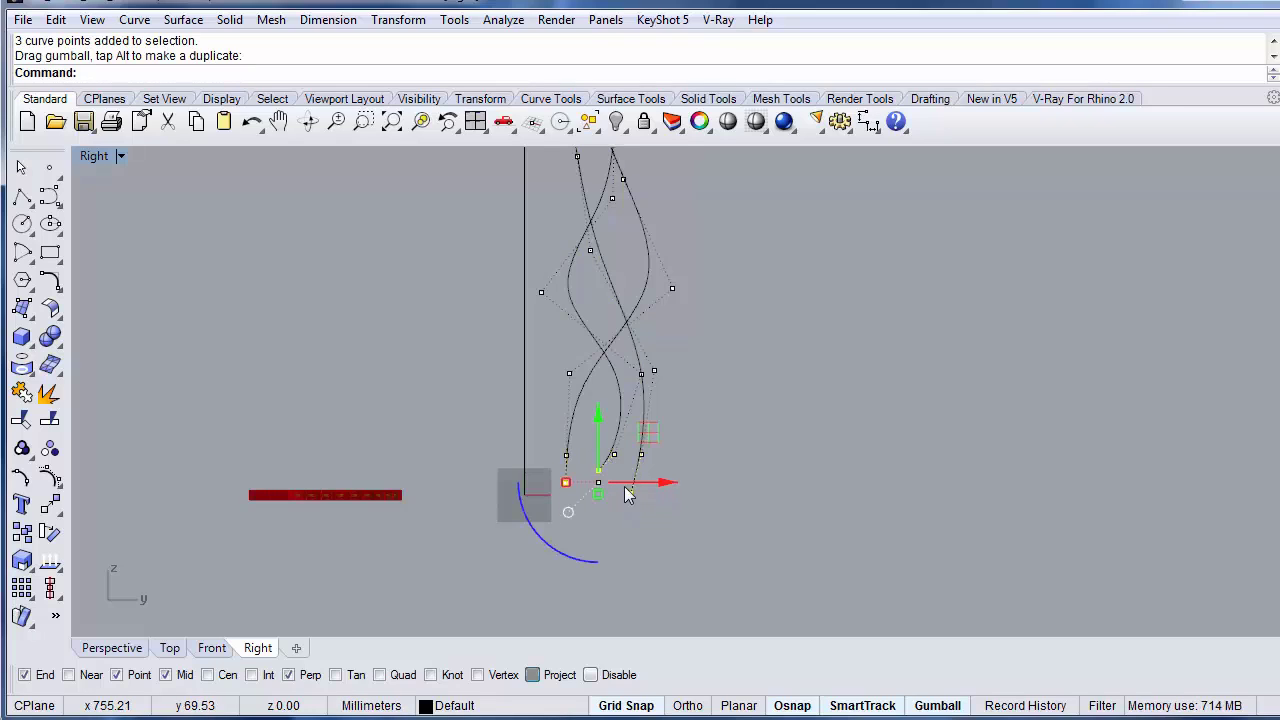
scroll(626, 495, up, 5)
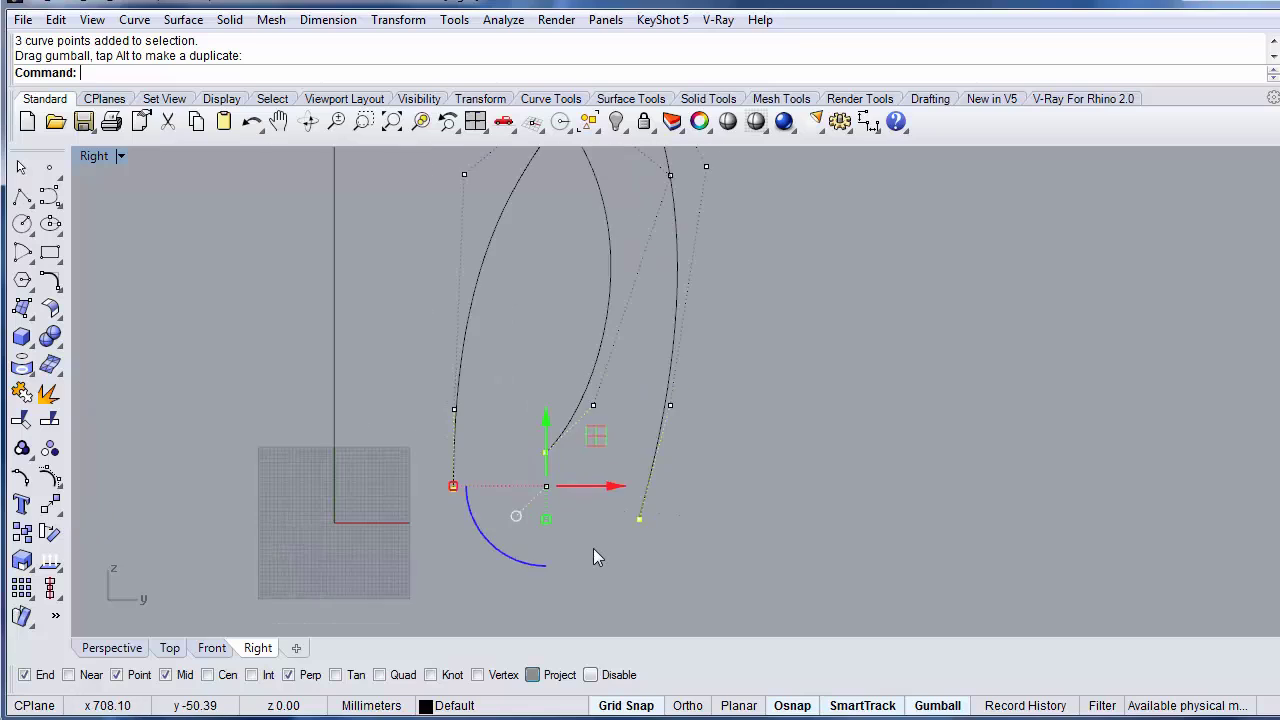
scroll(588, 547, down, 4)
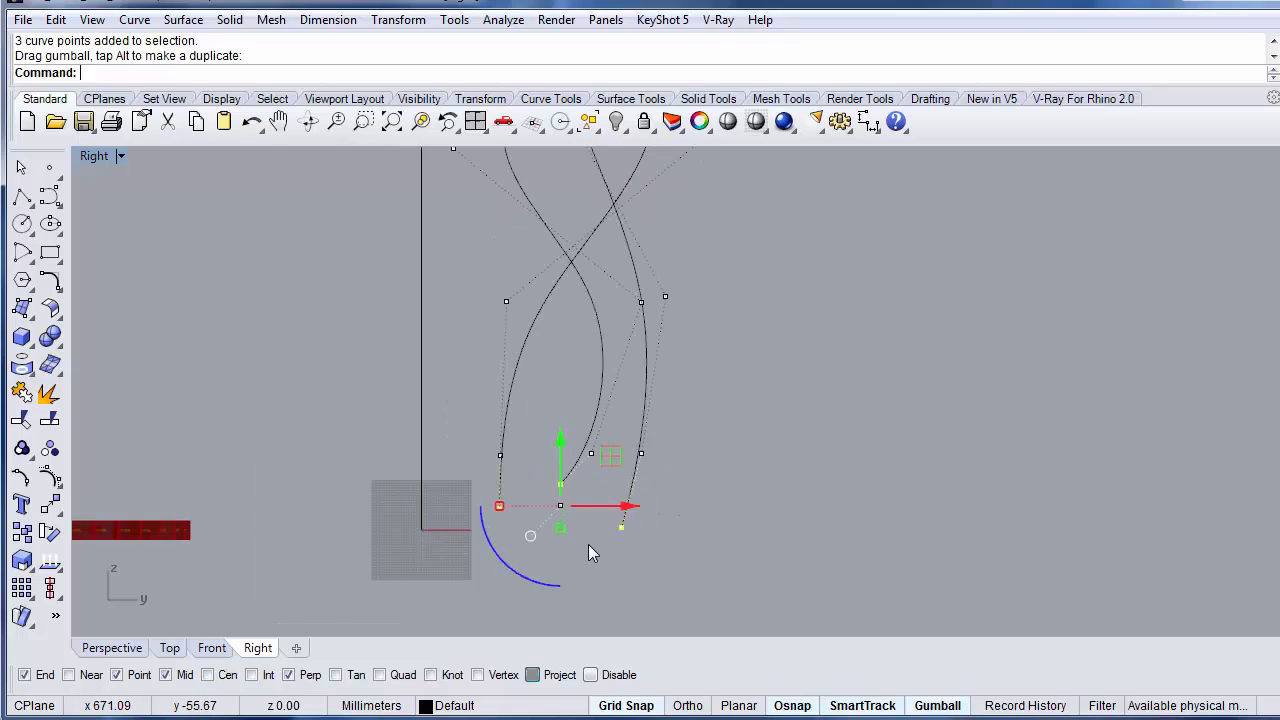
Set the bottom control points to world Z 0 using SetPt.
click(400, 20)
click(423, 293)
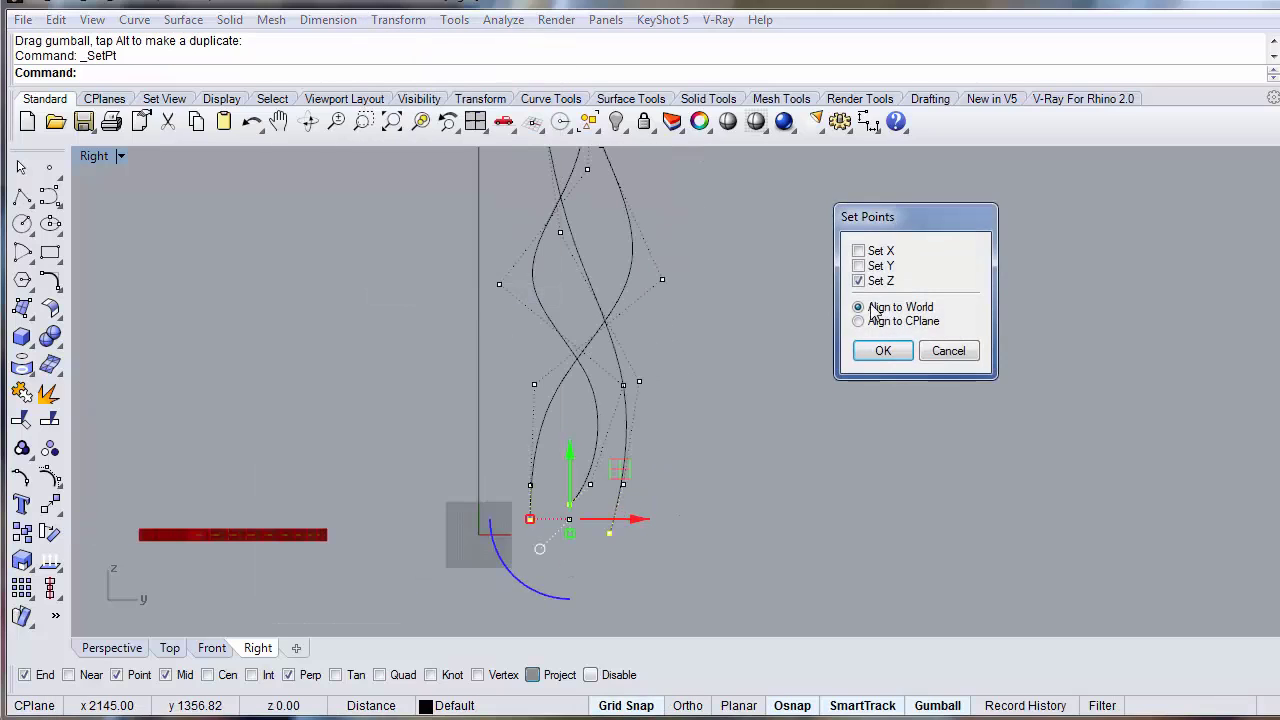
drag(900, 219, 862, 245)
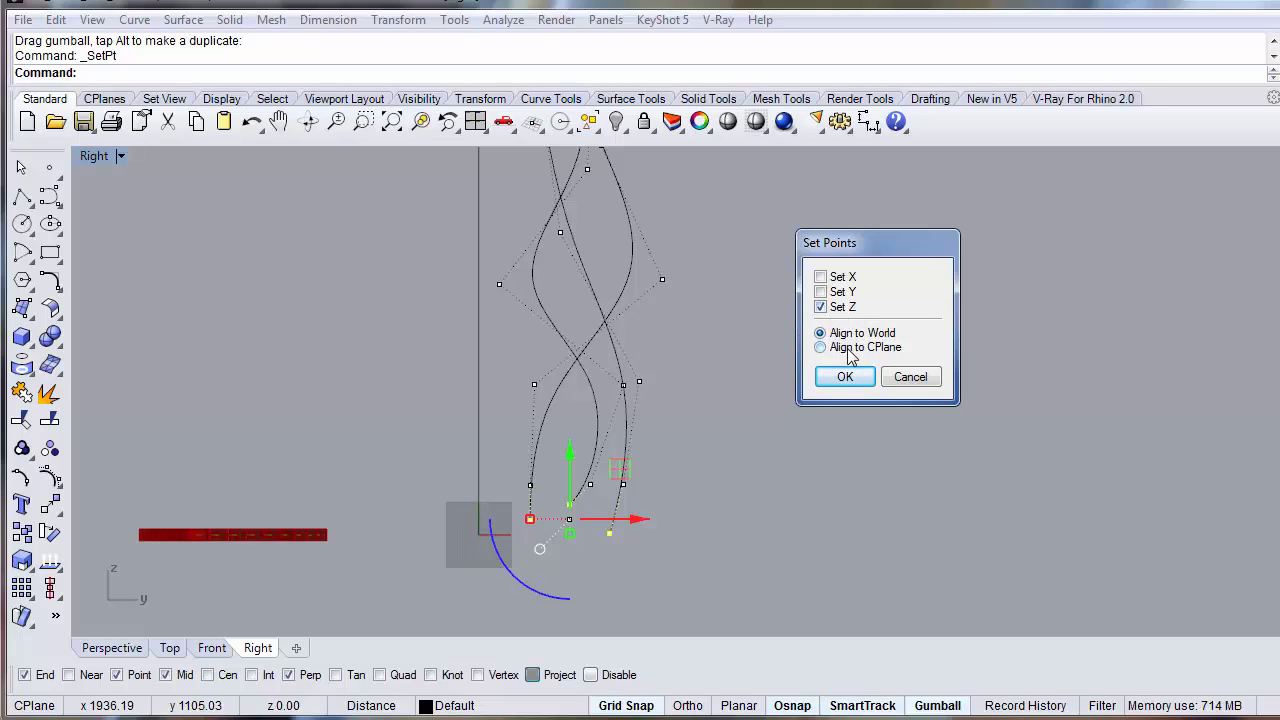
click(838, 293)
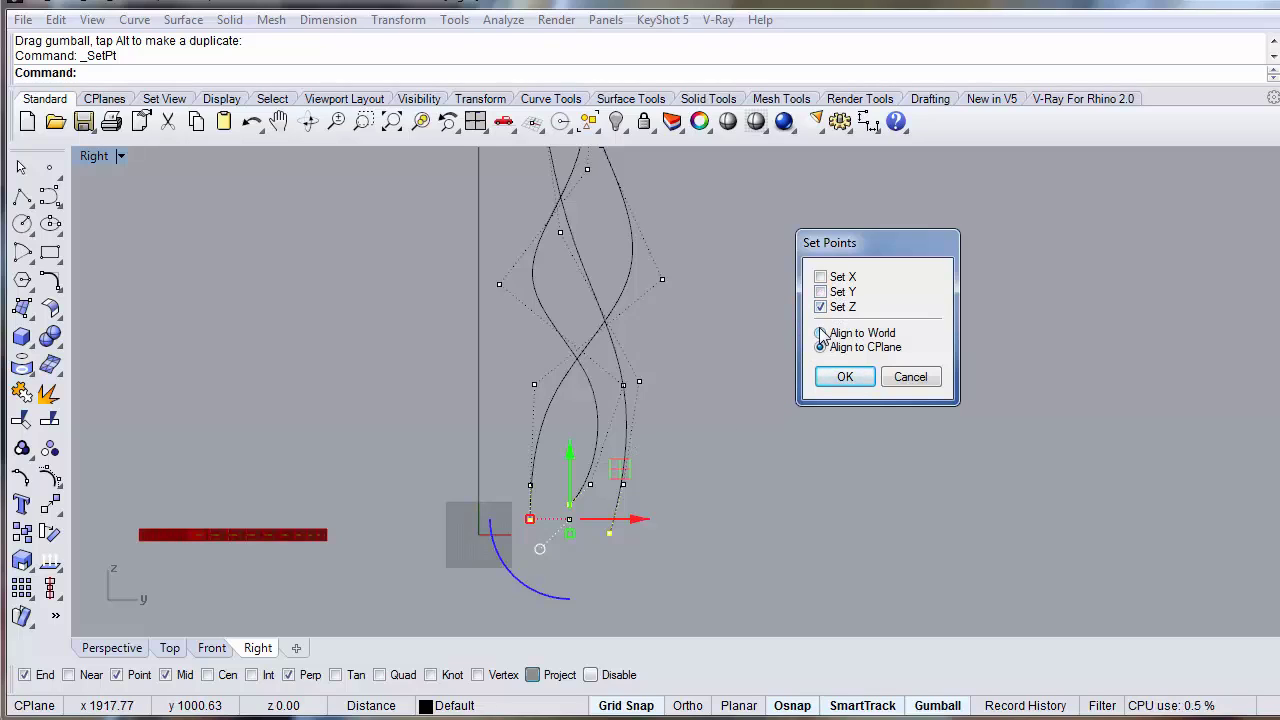
click(821, 333)
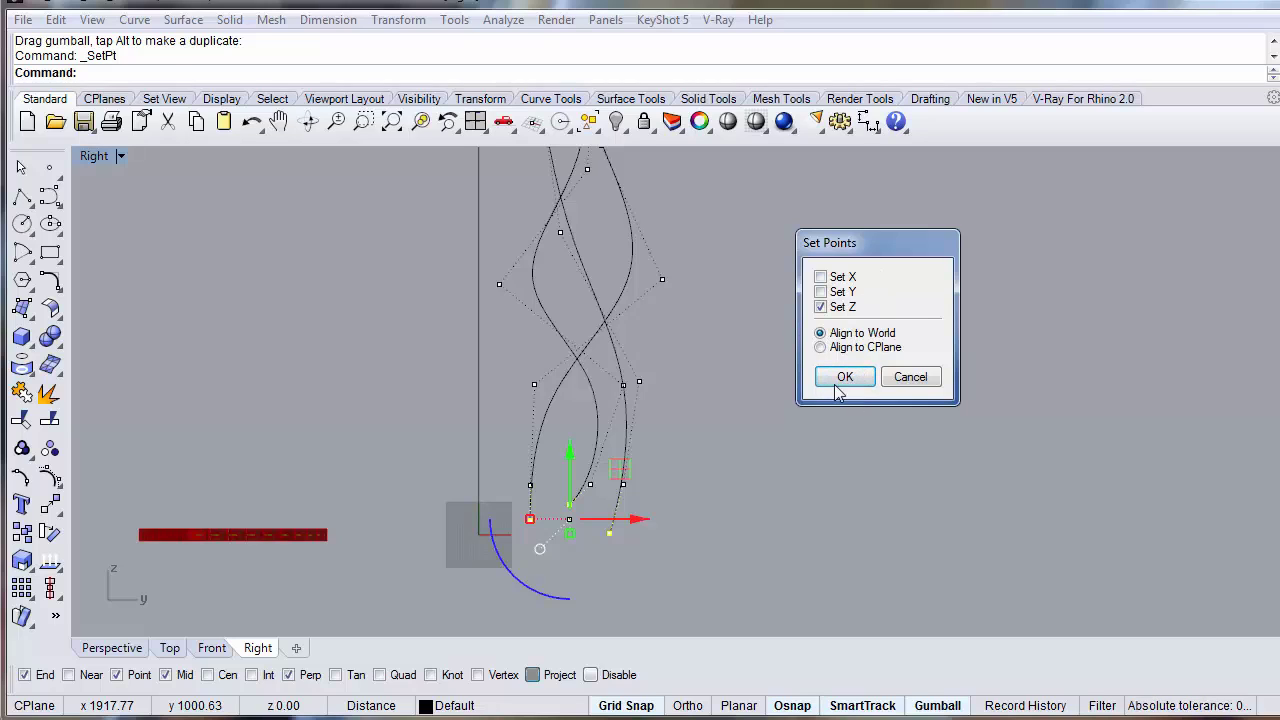
click(845, 377)
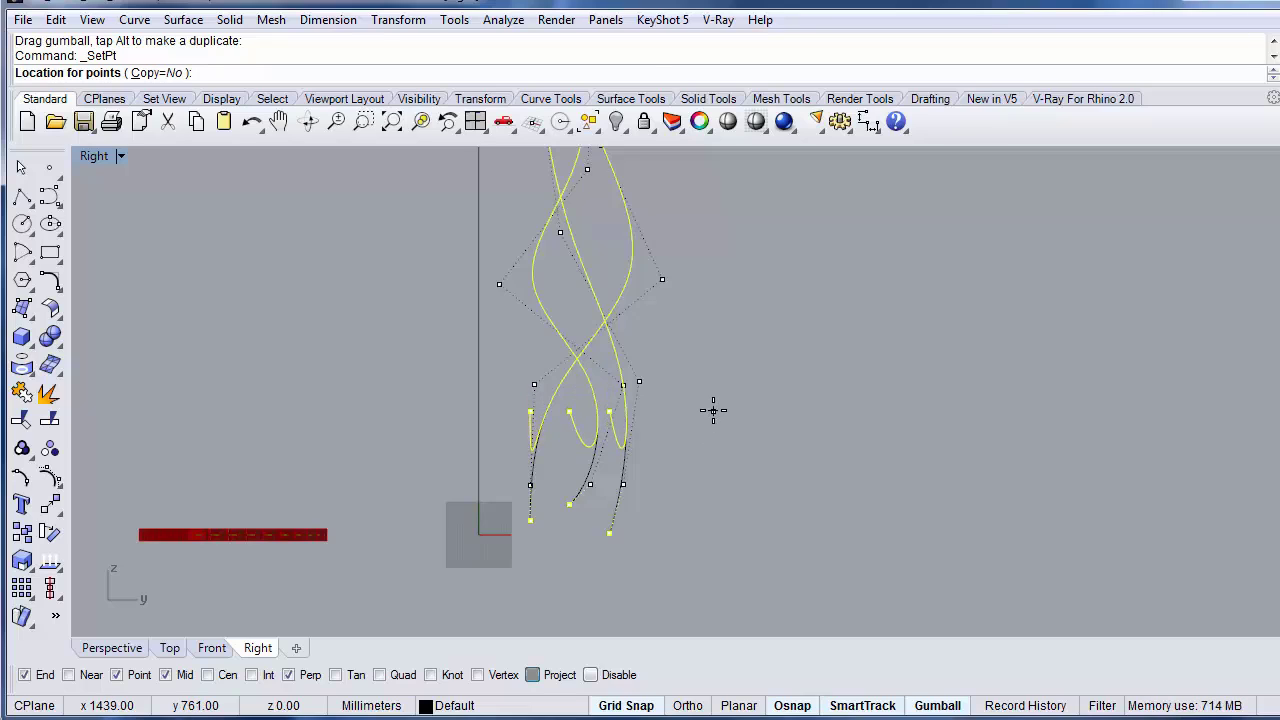
text(0)
key(Return)
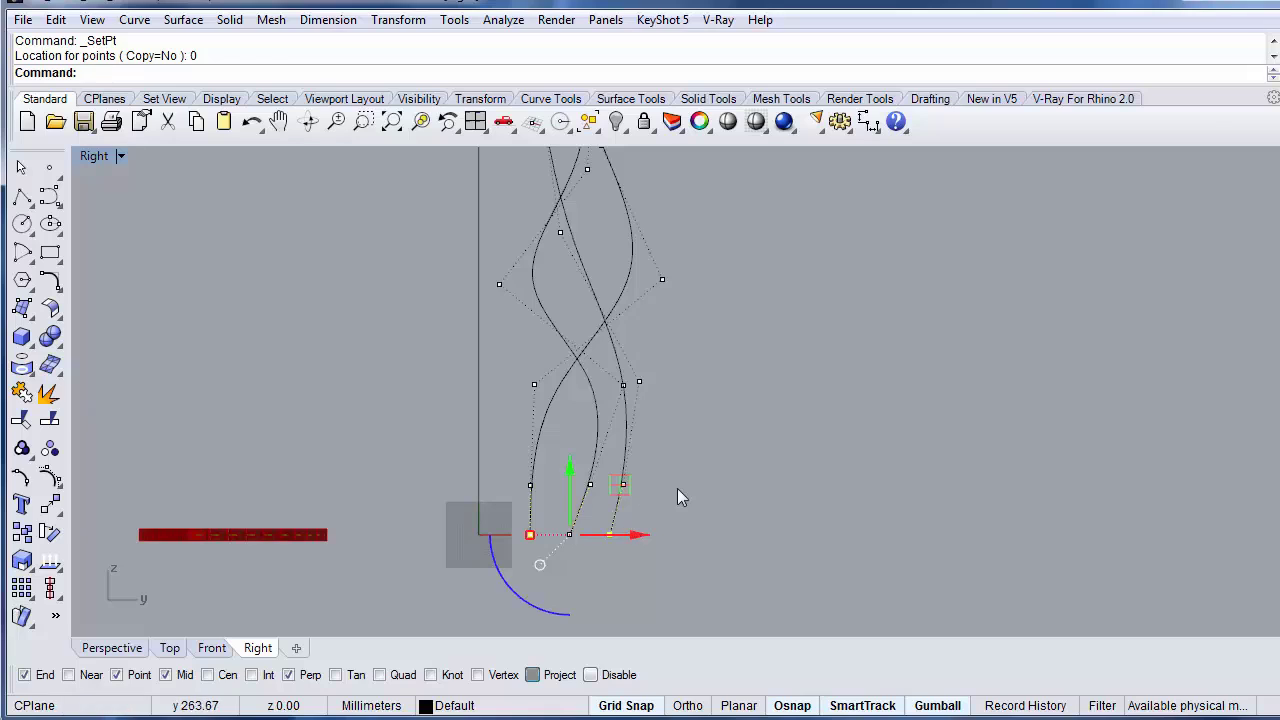
key(Escape)
Set the top control points to Z 3000, then hide the control points.
right_drag(629, 151, 613, 336)
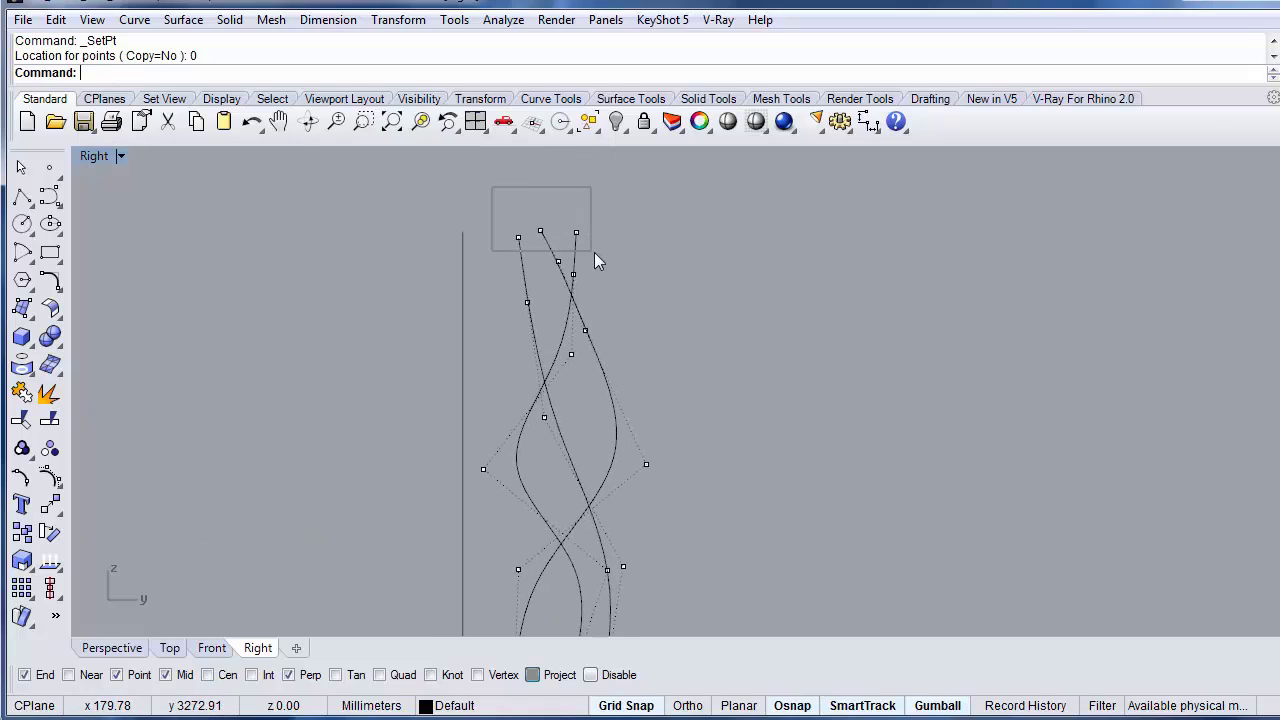
drag(595, 253, 603, 250)
right_click(403, 203)
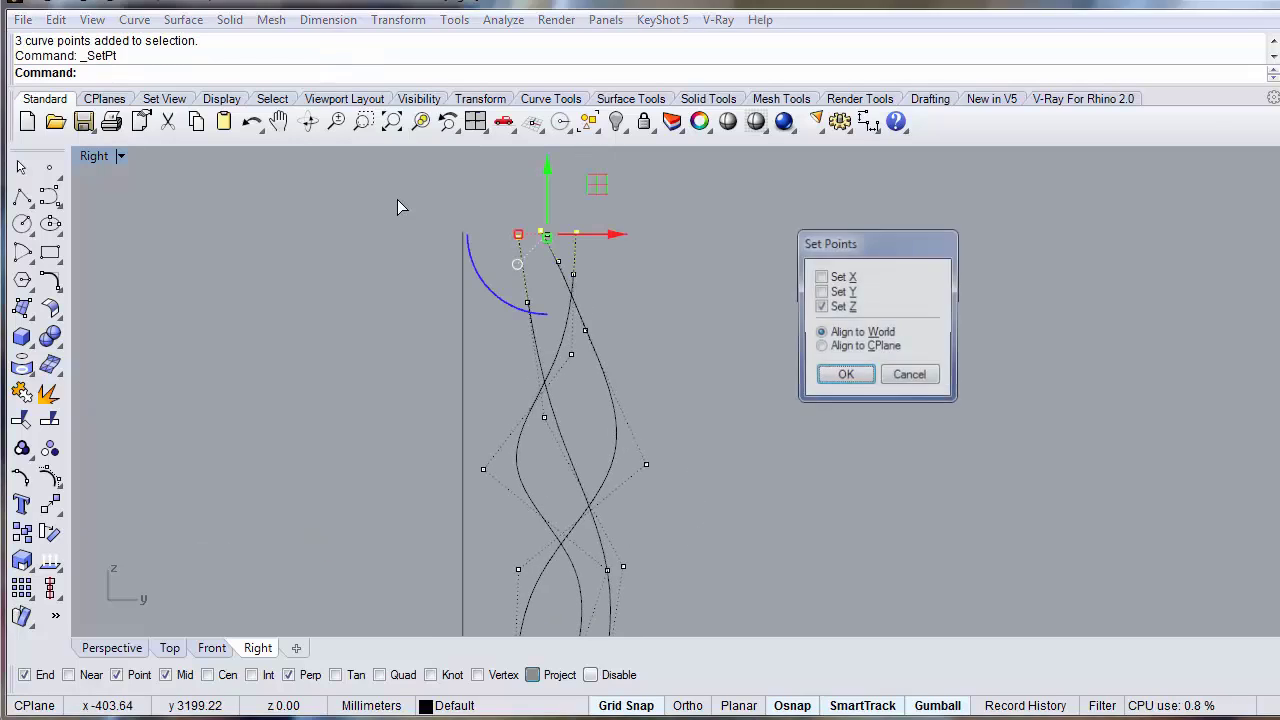
click(847, 375)
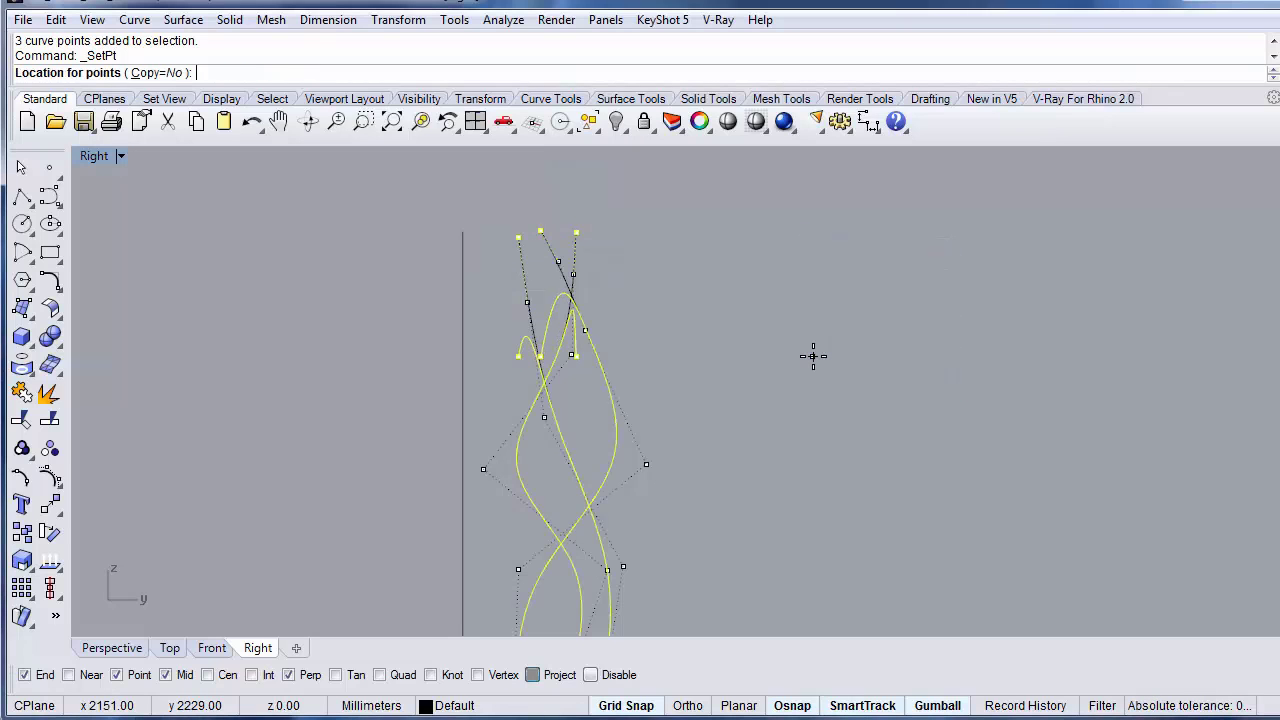
text(3000)
key(Return)
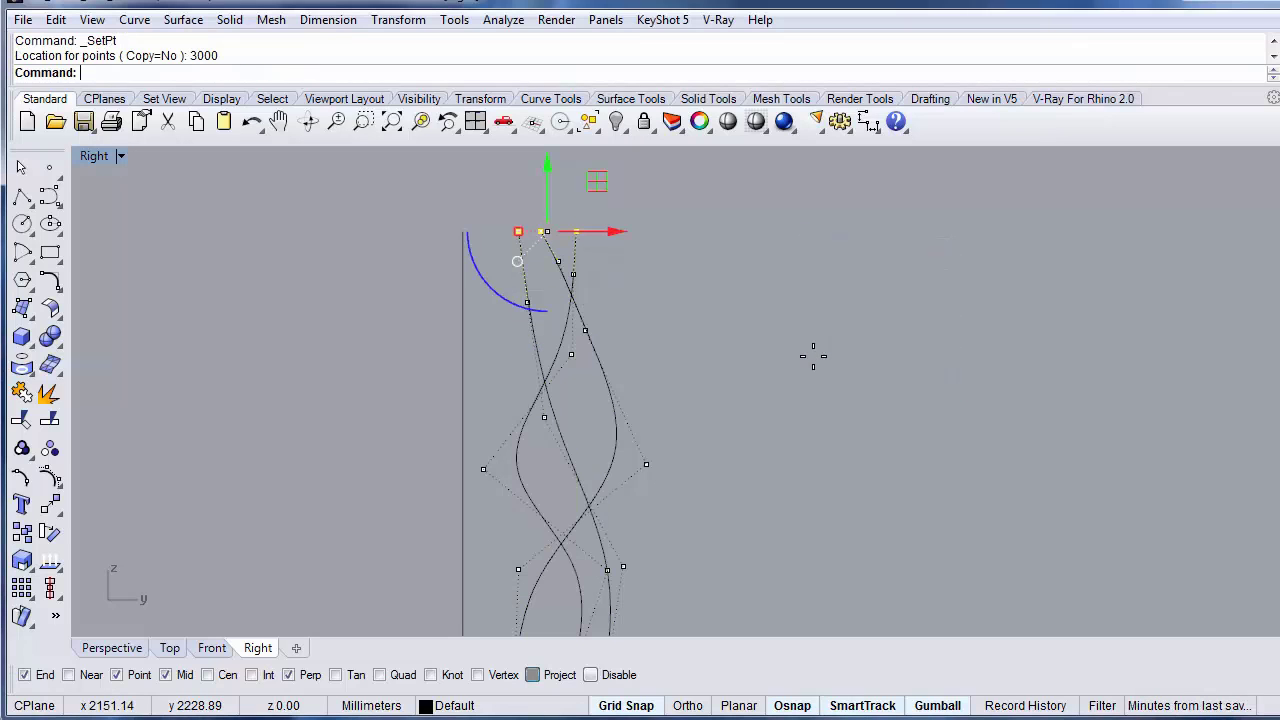
click(690, 295)
key(Escape)
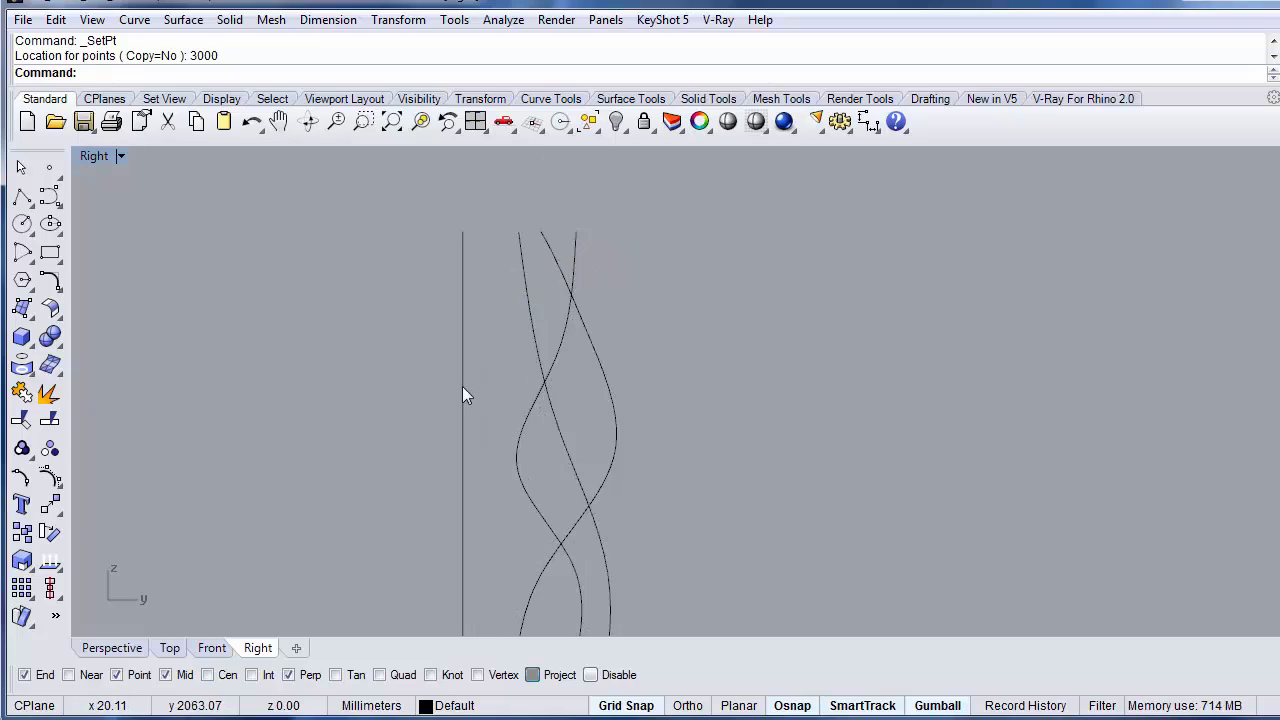
Move one twisted curve to the line's end and another to its midpoint.
click(106, 648)
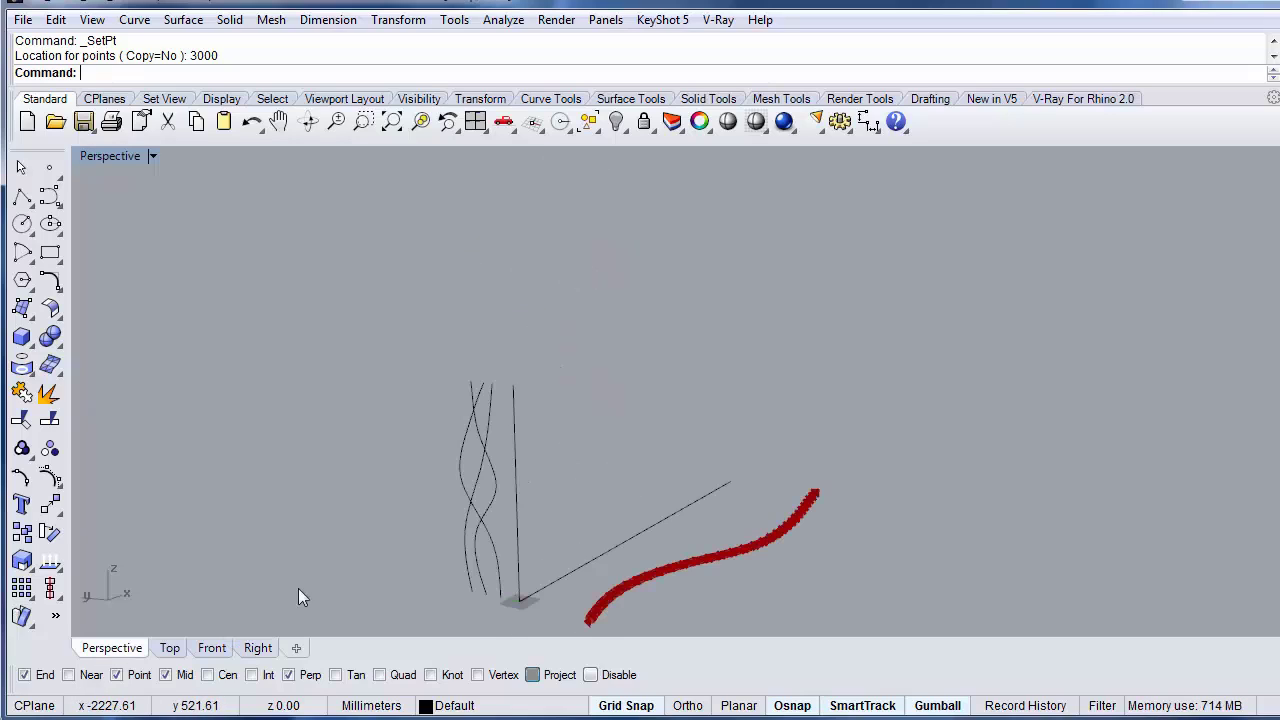
right_drag(568, 558, 528, 463)
click(527, 462)
text(m)
key(Return)
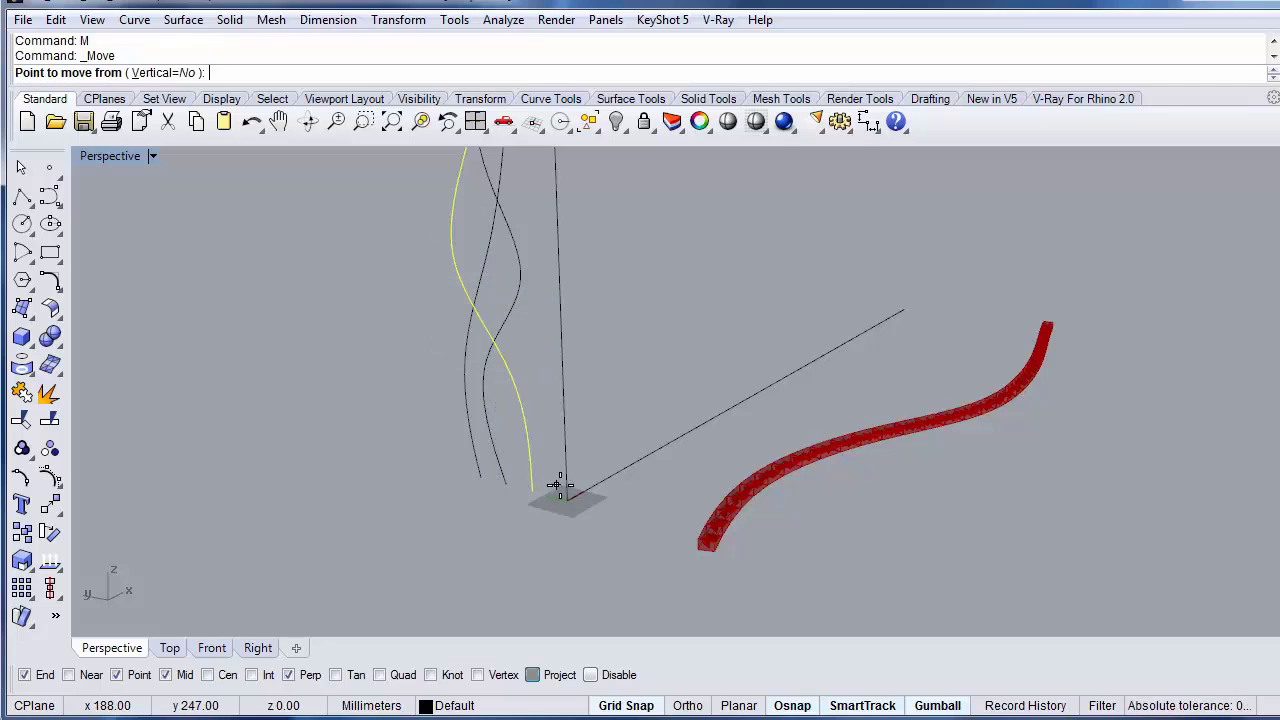
click(567, 498)
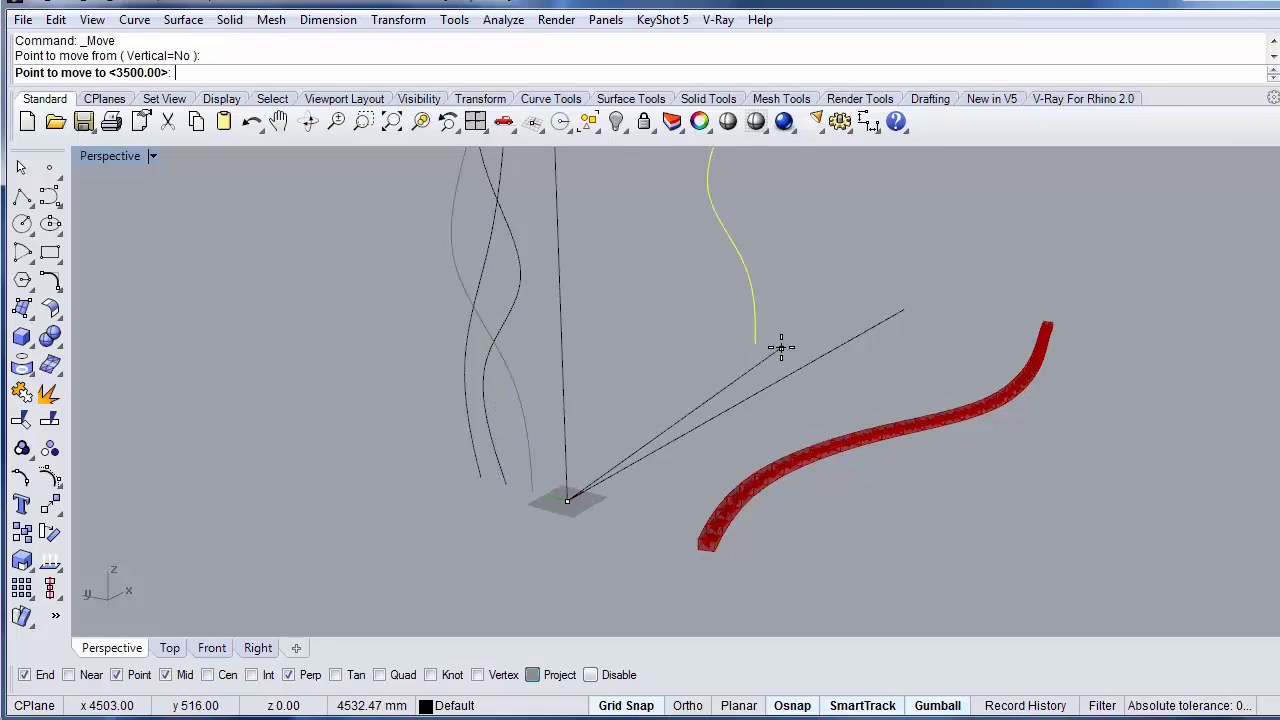
click(905, 310)
click(500, 470)
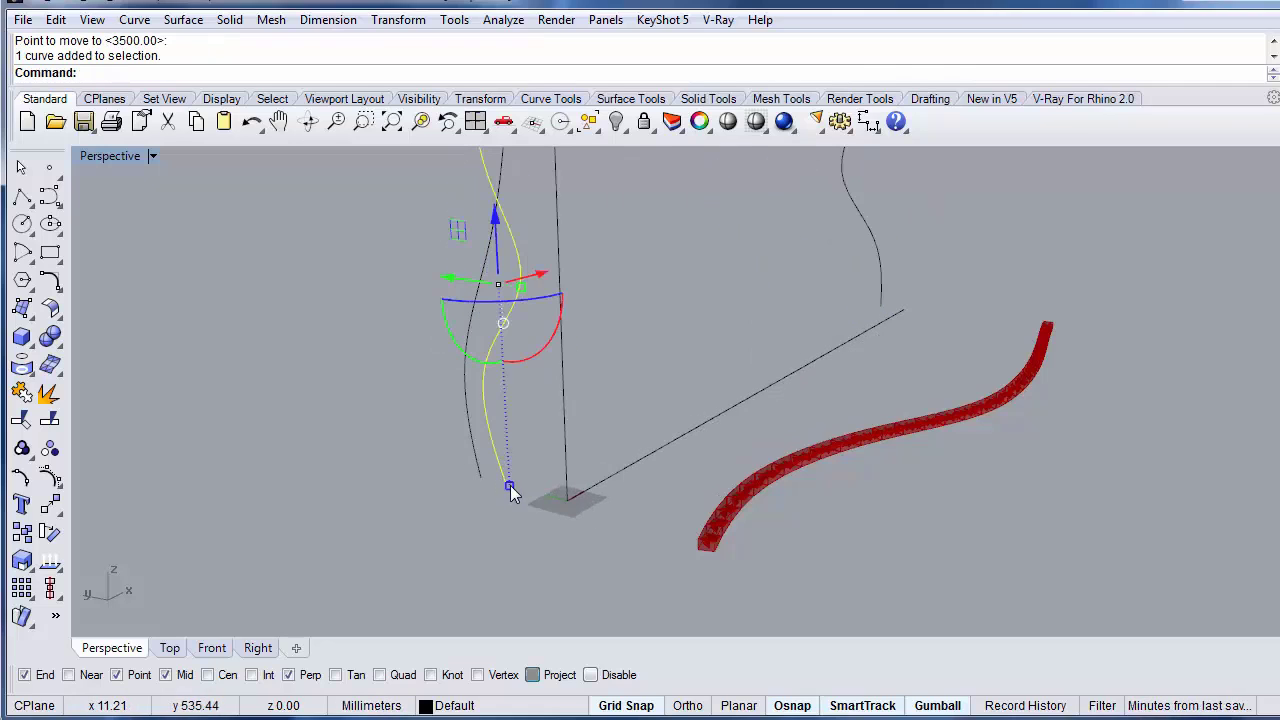
text(m)
key(Return)
click(567, 498)
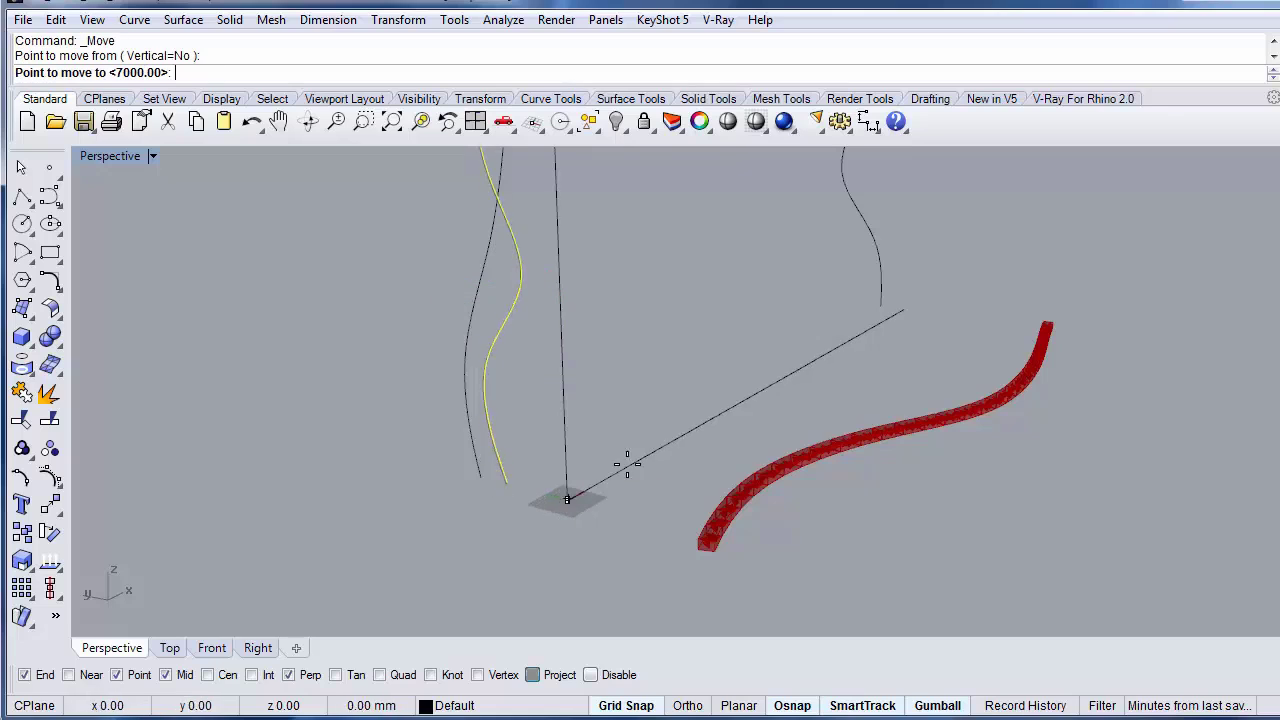
click(780, 380)
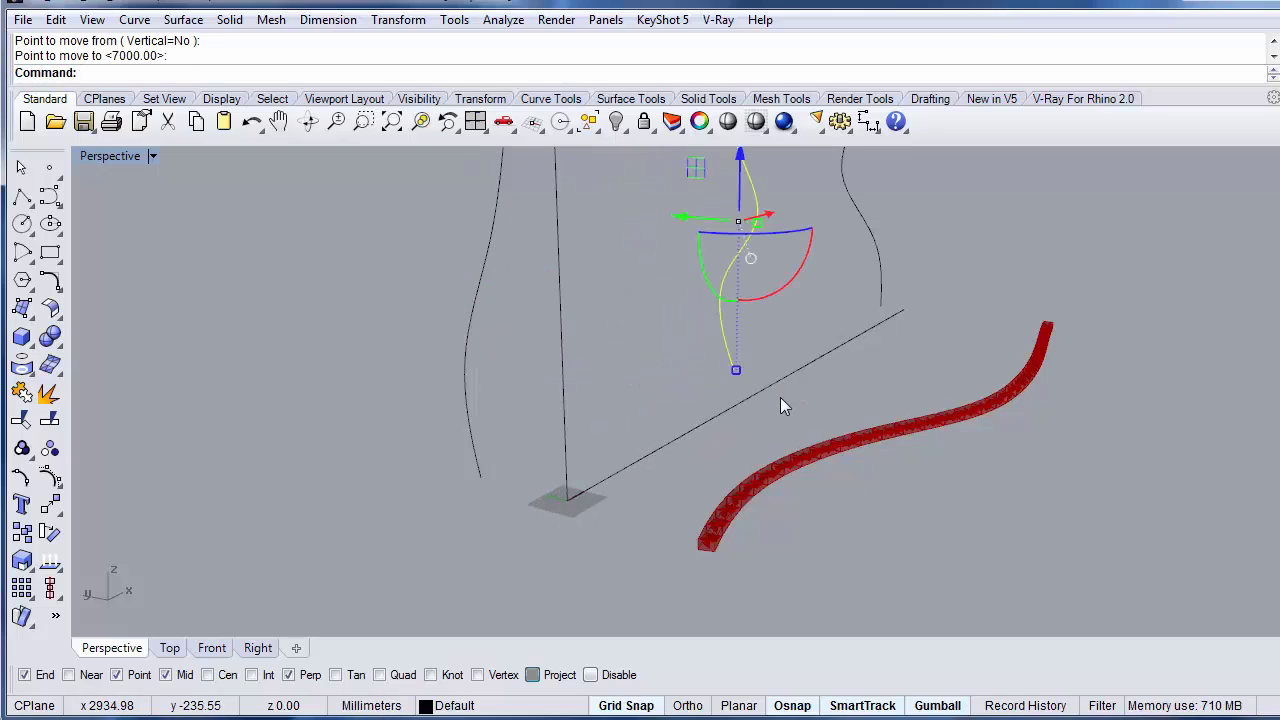
key(Escape)
Delete the horizontal and vertical guide lines.
click(714, 417)
key(Delete)
click(567, 433)
key(Delete)
scroll(580, 443, down, 3)
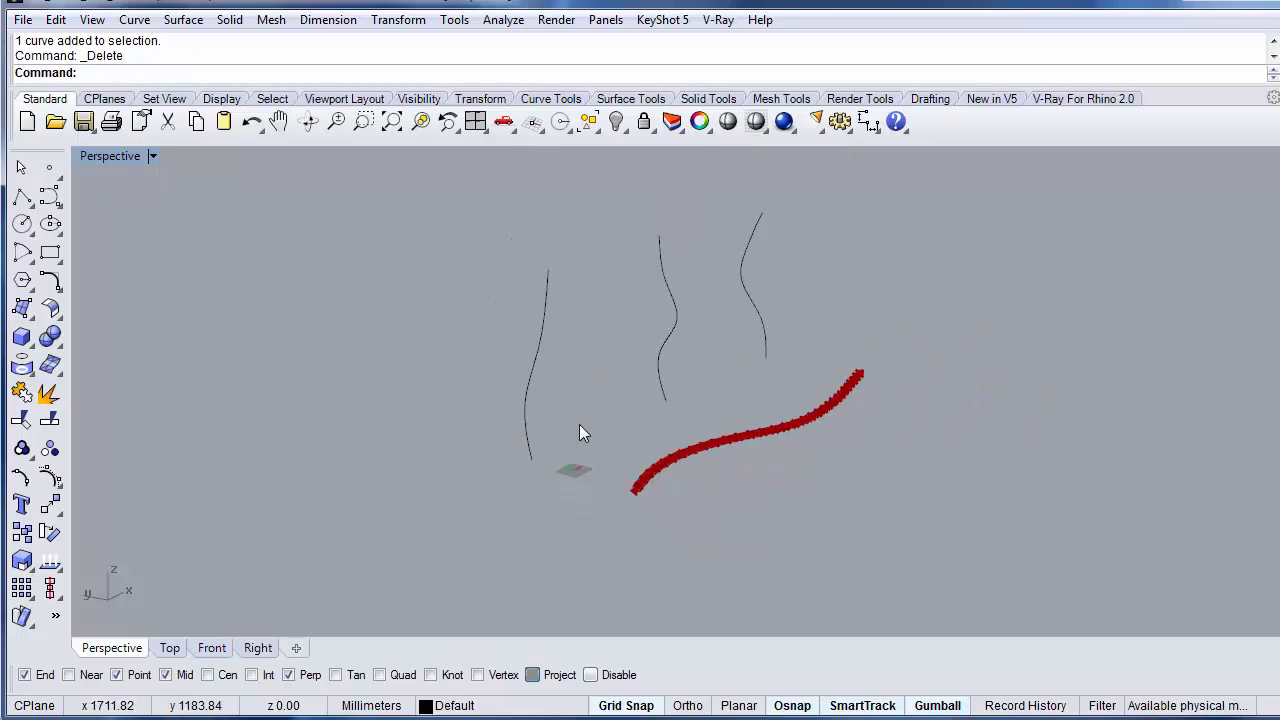
Loft a surface through the three twisted curves with default settings.
drag(738, 313, 479, 311)
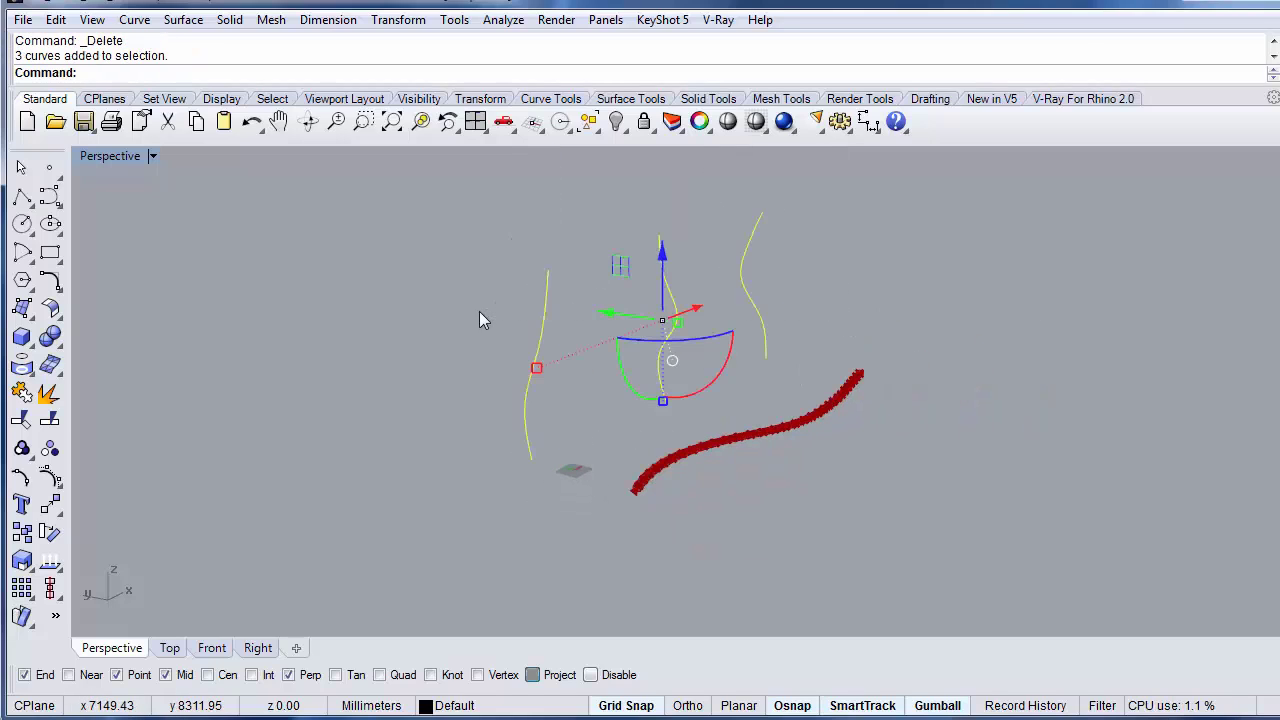
click(183, 20)
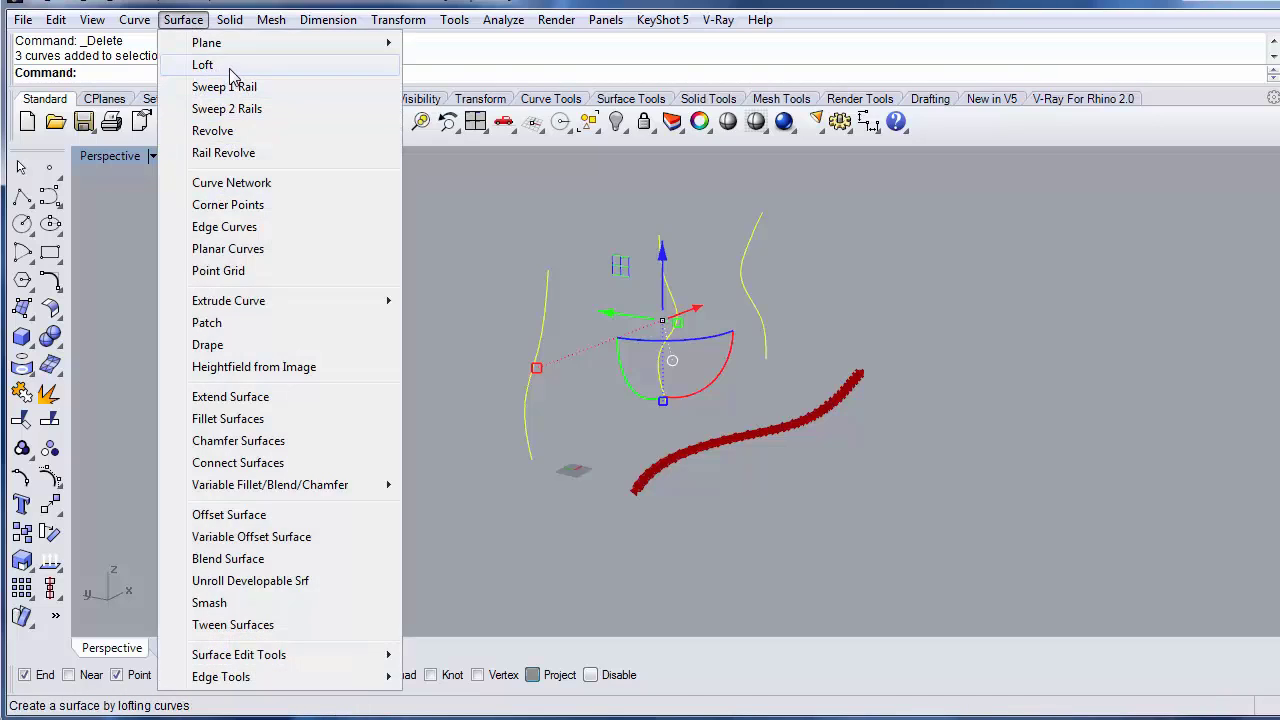
click(205, 65)
click(851, 577)
key(Delete)
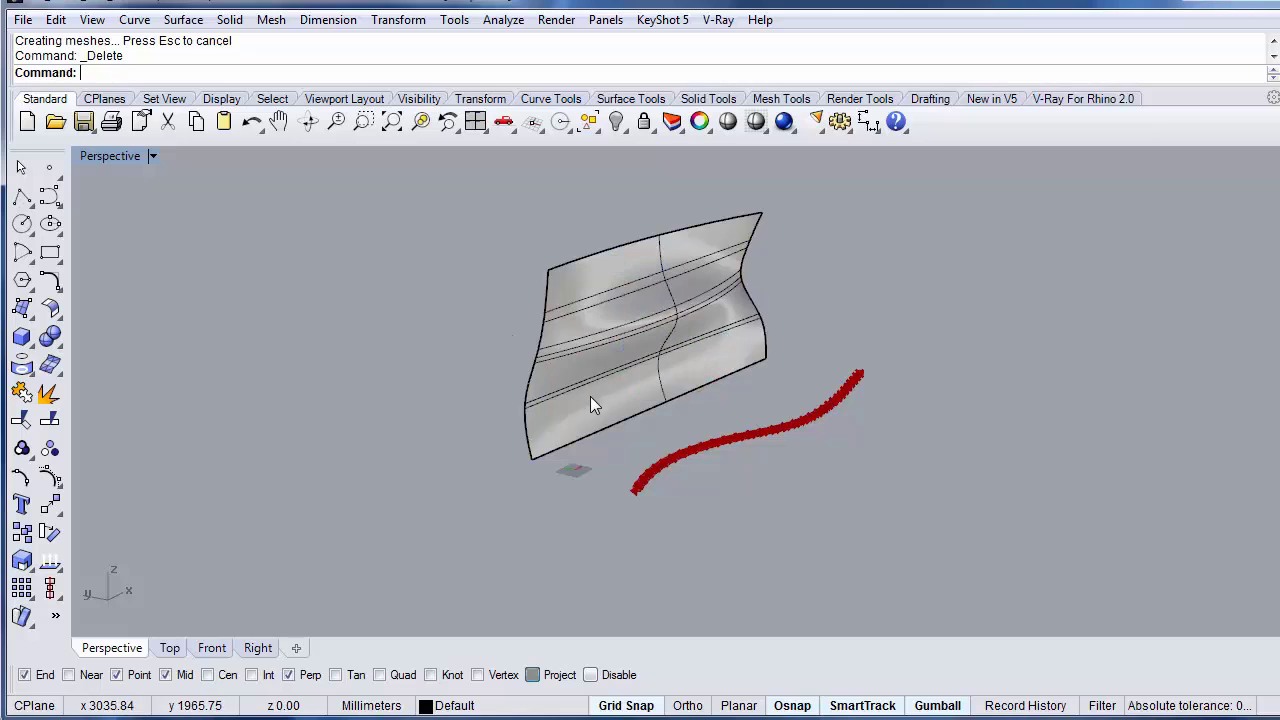
right_drag(608, 391, 578, 400)
Place a Srf parameter in Grasshopper and set it to the lofted Rhino surface.
key(alt+Tab)
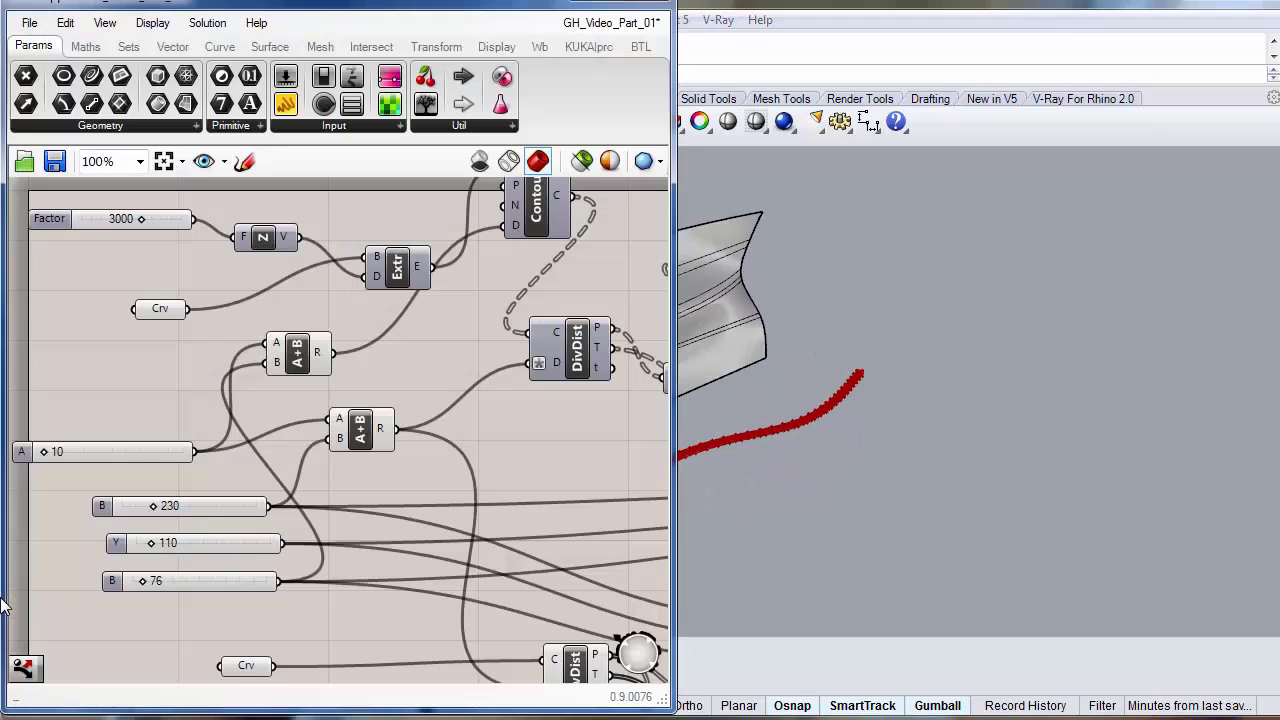
right_drag(891, 485, 1014, 441)
scroll(947, 430, up, 3)
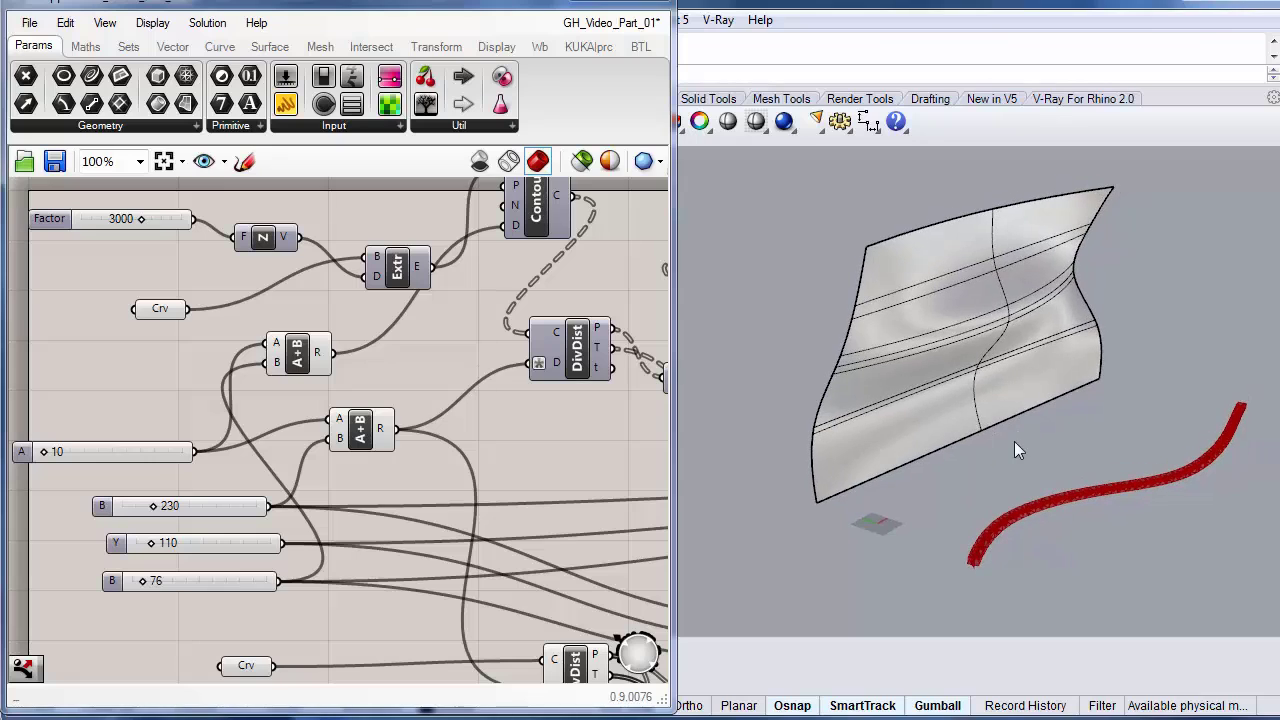
scroll(208, 365, down, 1)
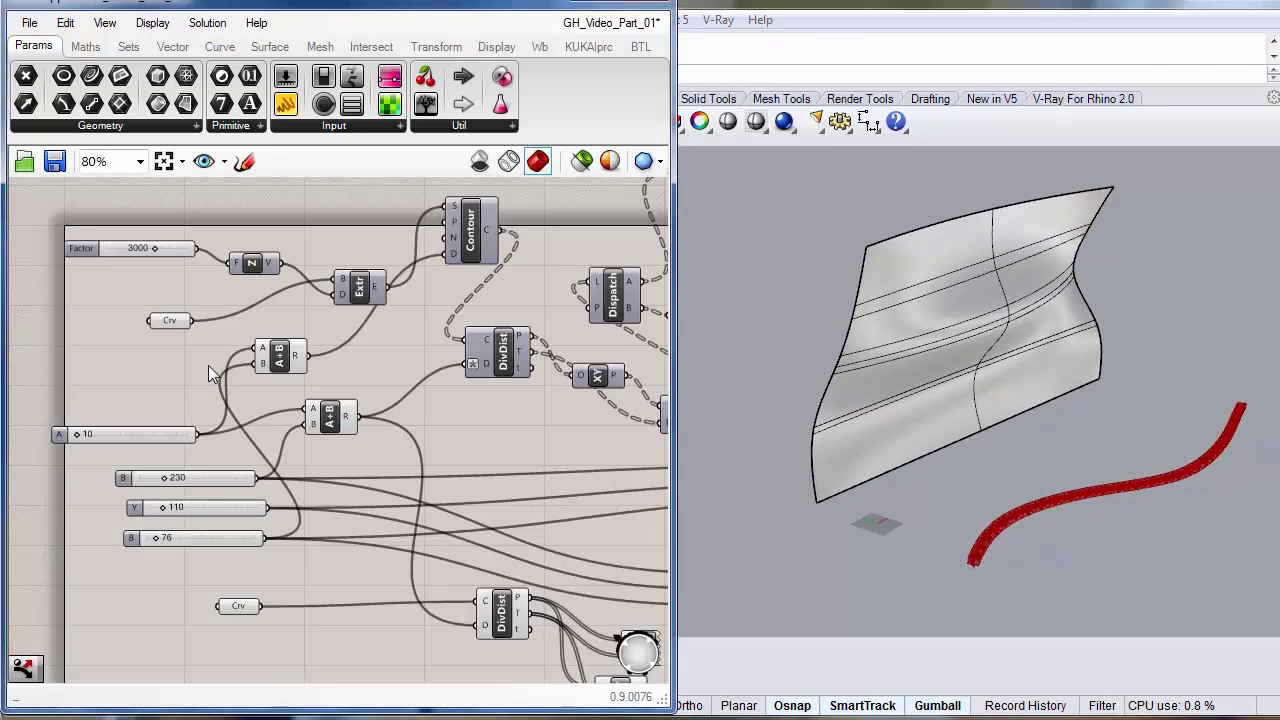
right_drag(413, 370, 399, 447)
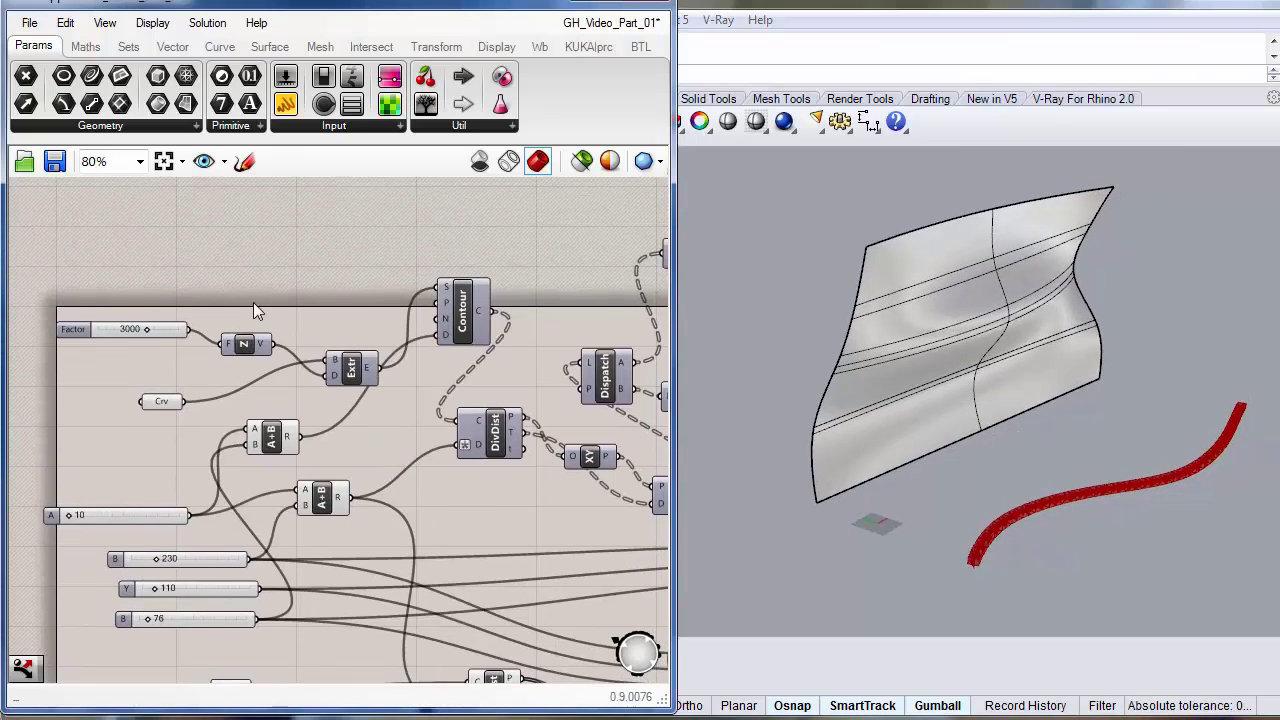
drag(161, 403, 169, 398)
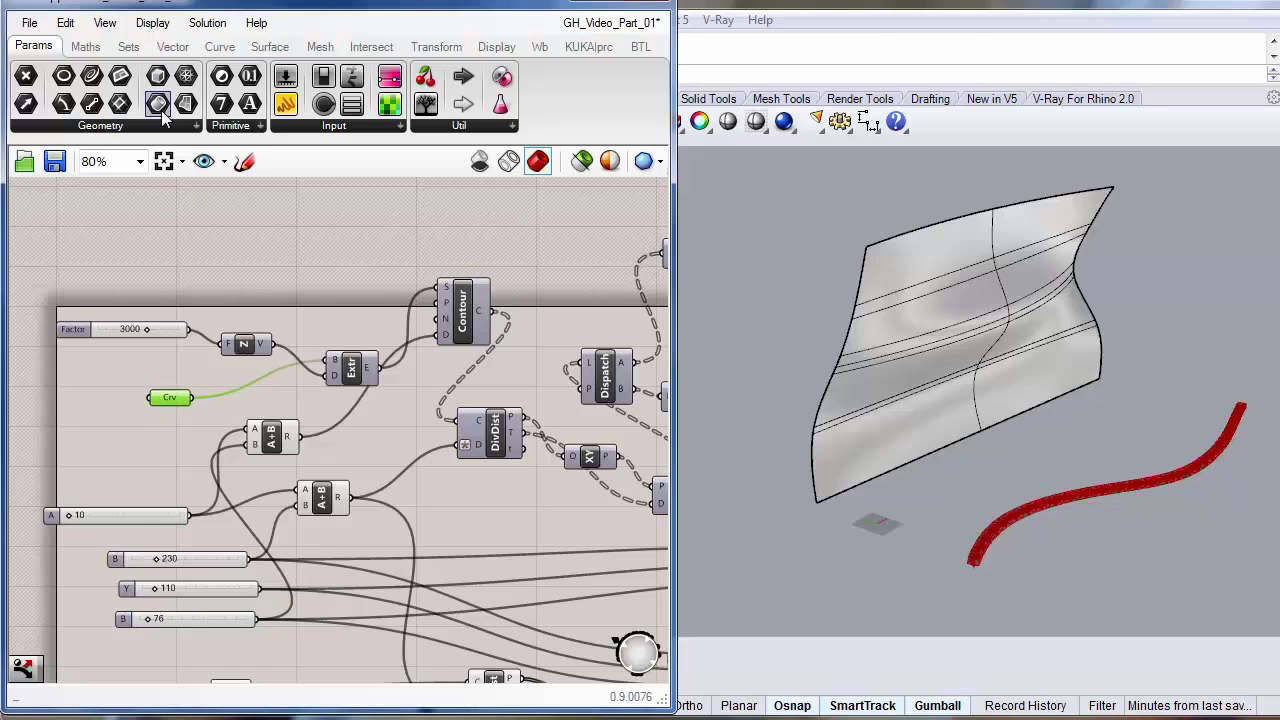
drag(184, 105, 236, 272)
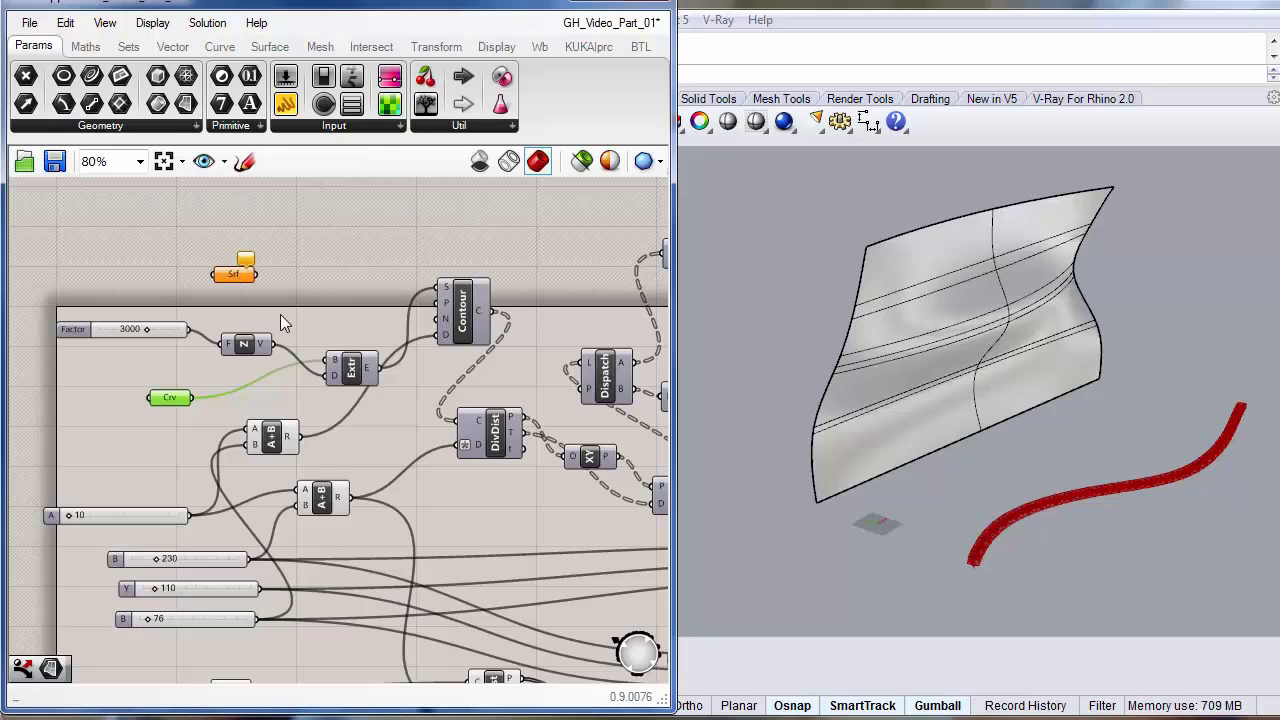
right_click(237, 277)
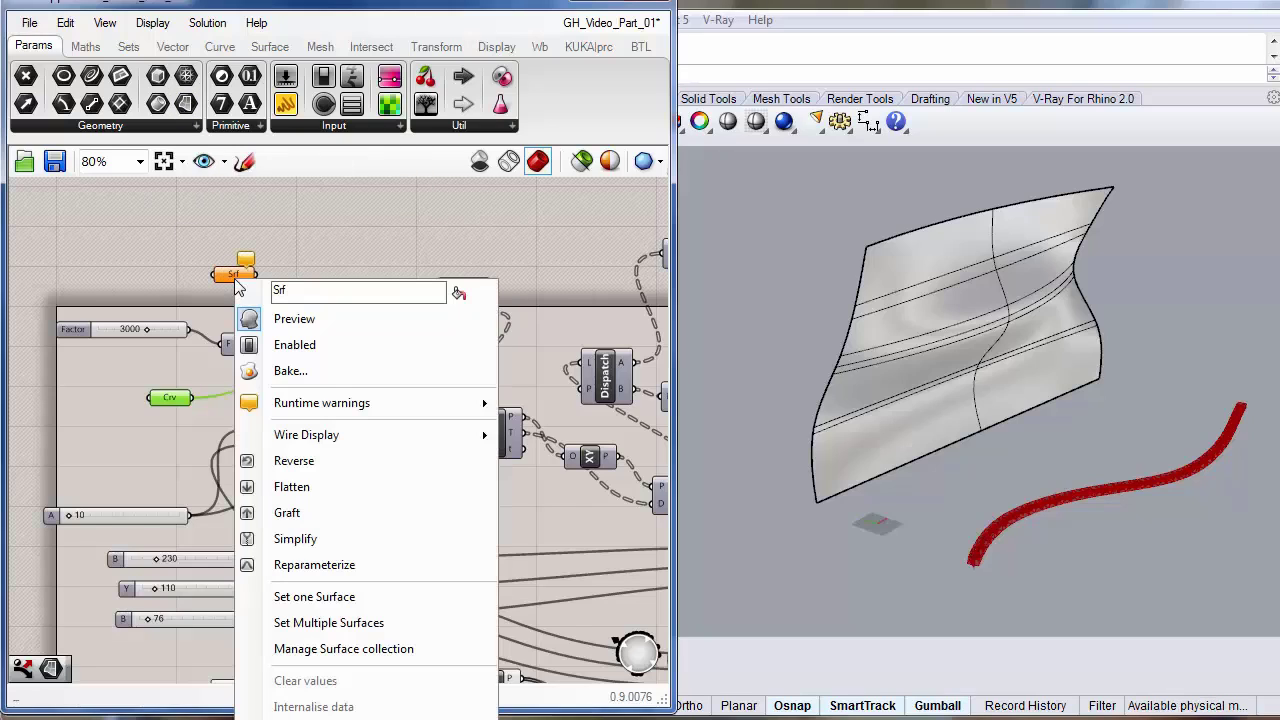
click(340, 597)
click(969, 342)
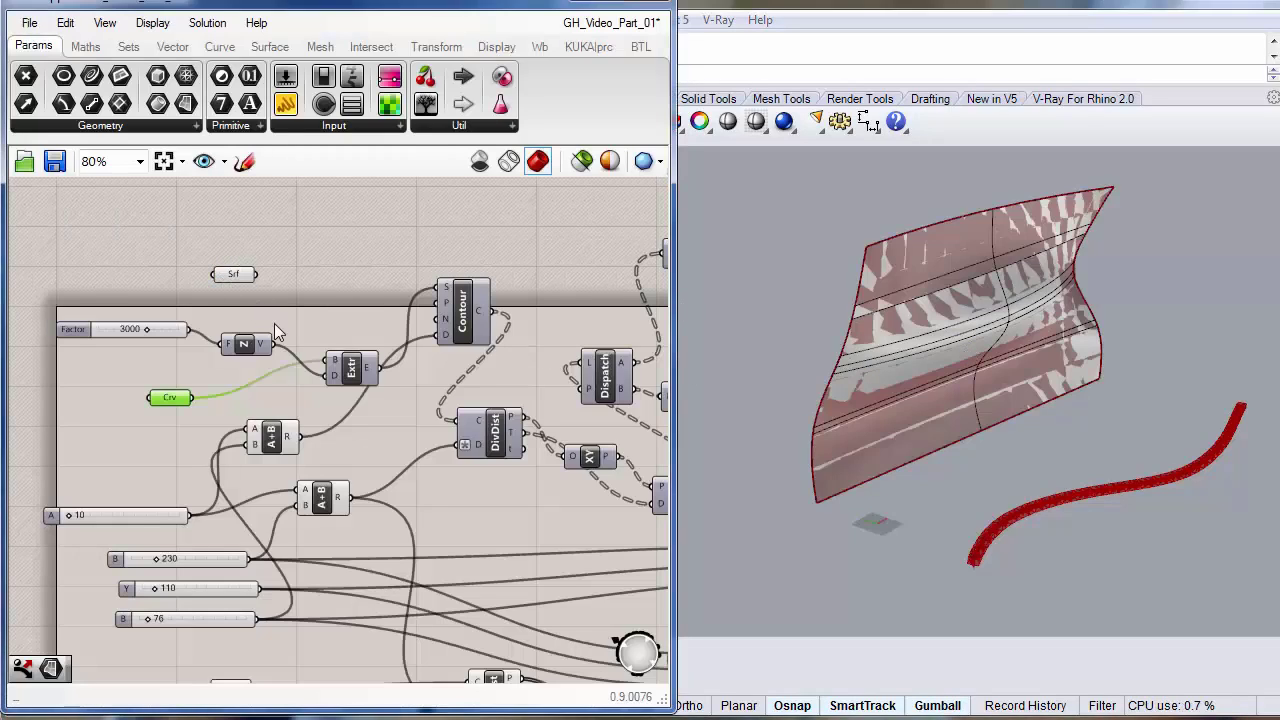
Feed Srf into Contour's S input, replacing the extrusion.
drag(346, 368, 337, 369)
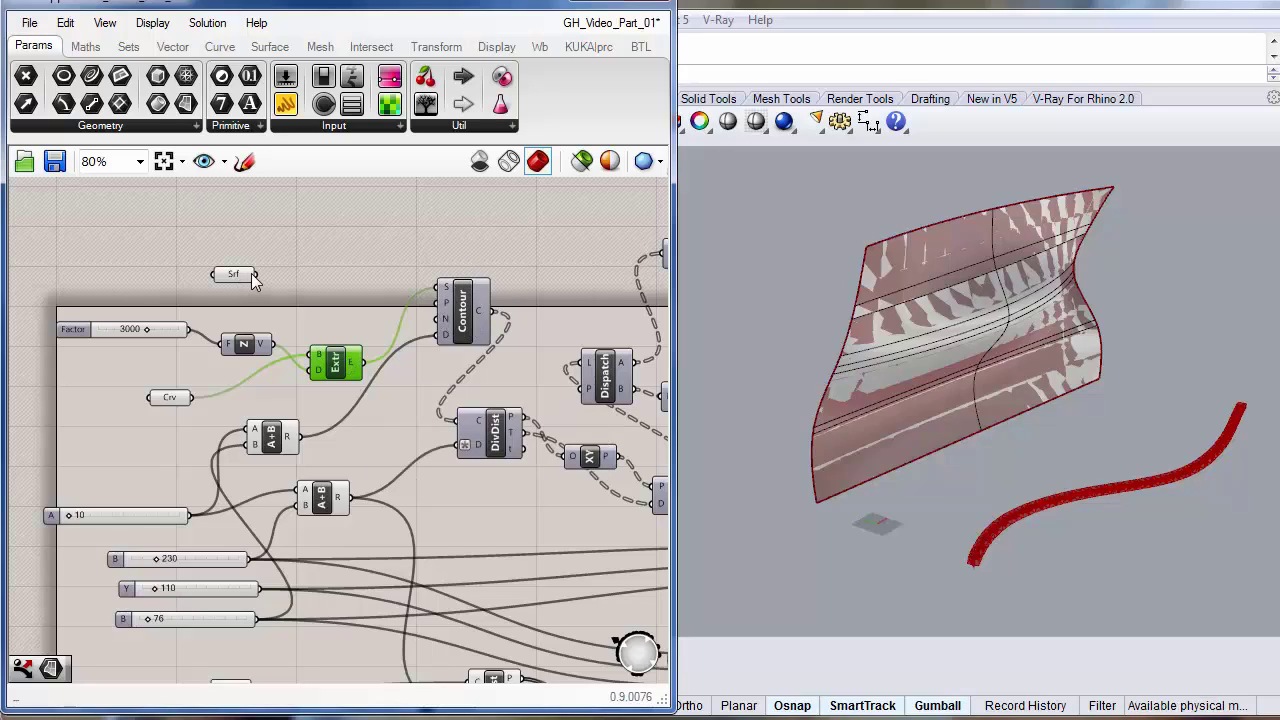
drag(255, 279, 437, 293)
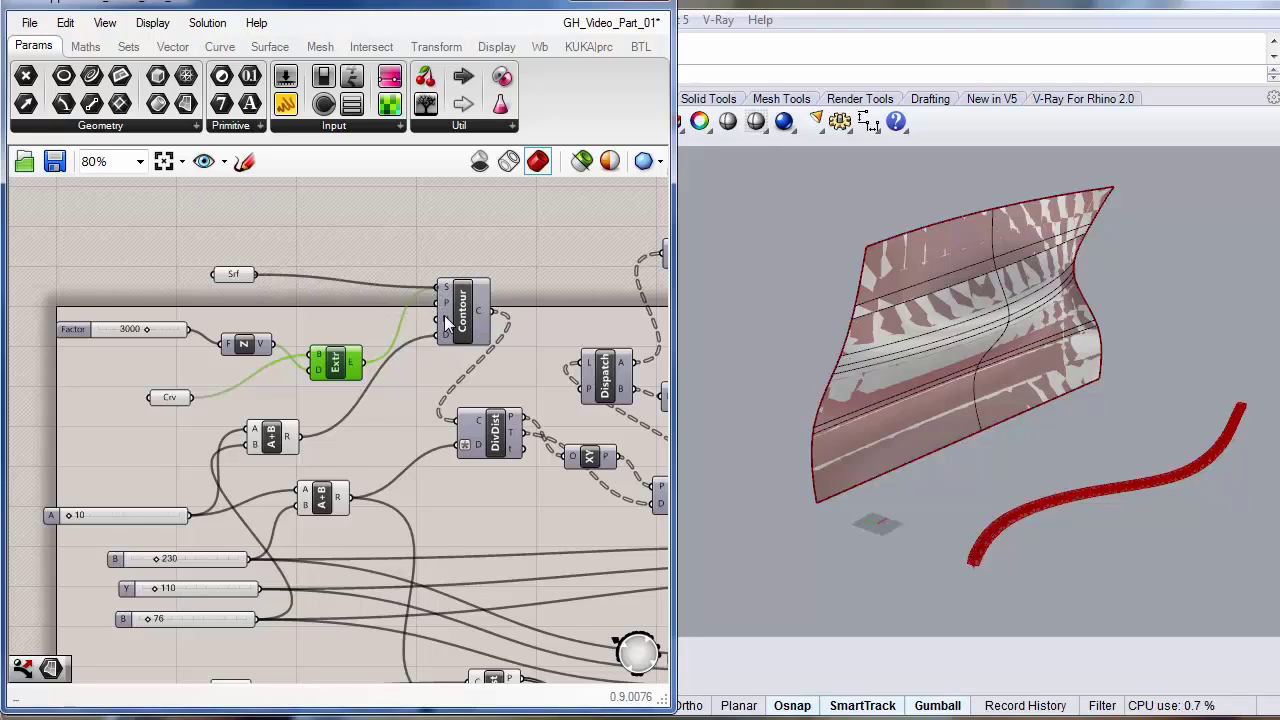
drag(444, 315, 444, 315)
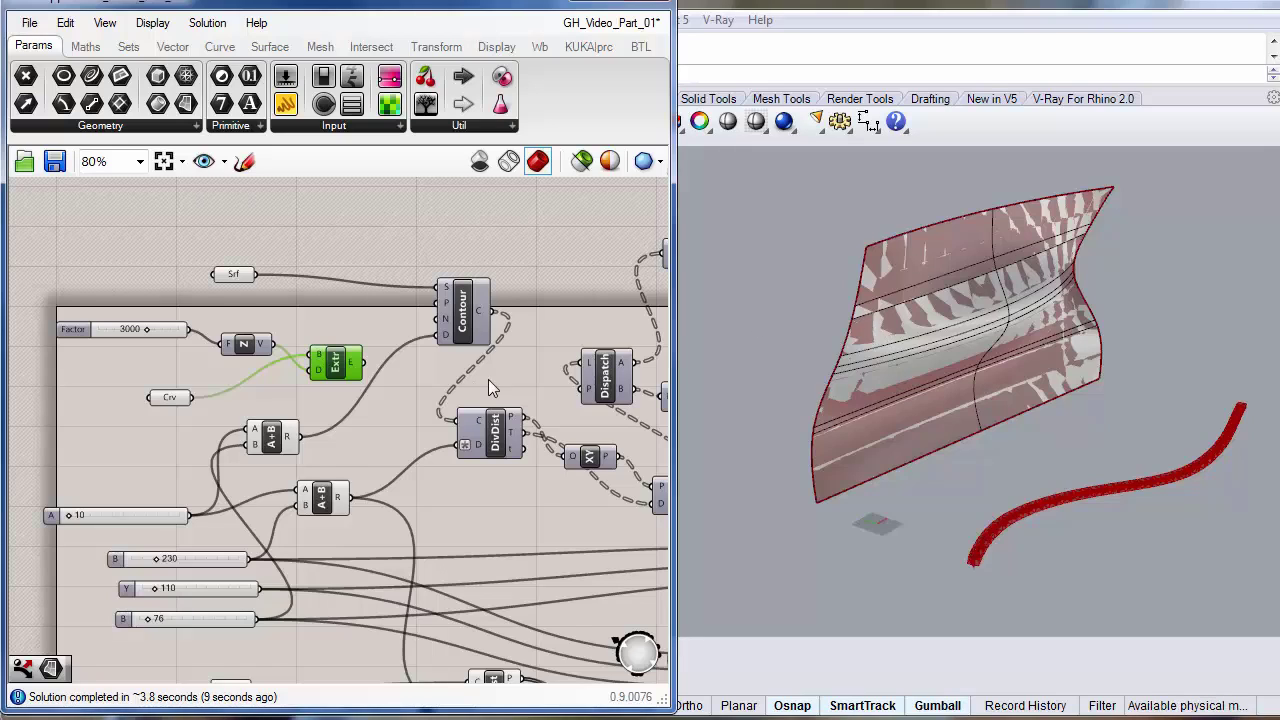
Turn on the Box component's preview to show the brick boxes.
right_drag(521, 368, 424, 454)
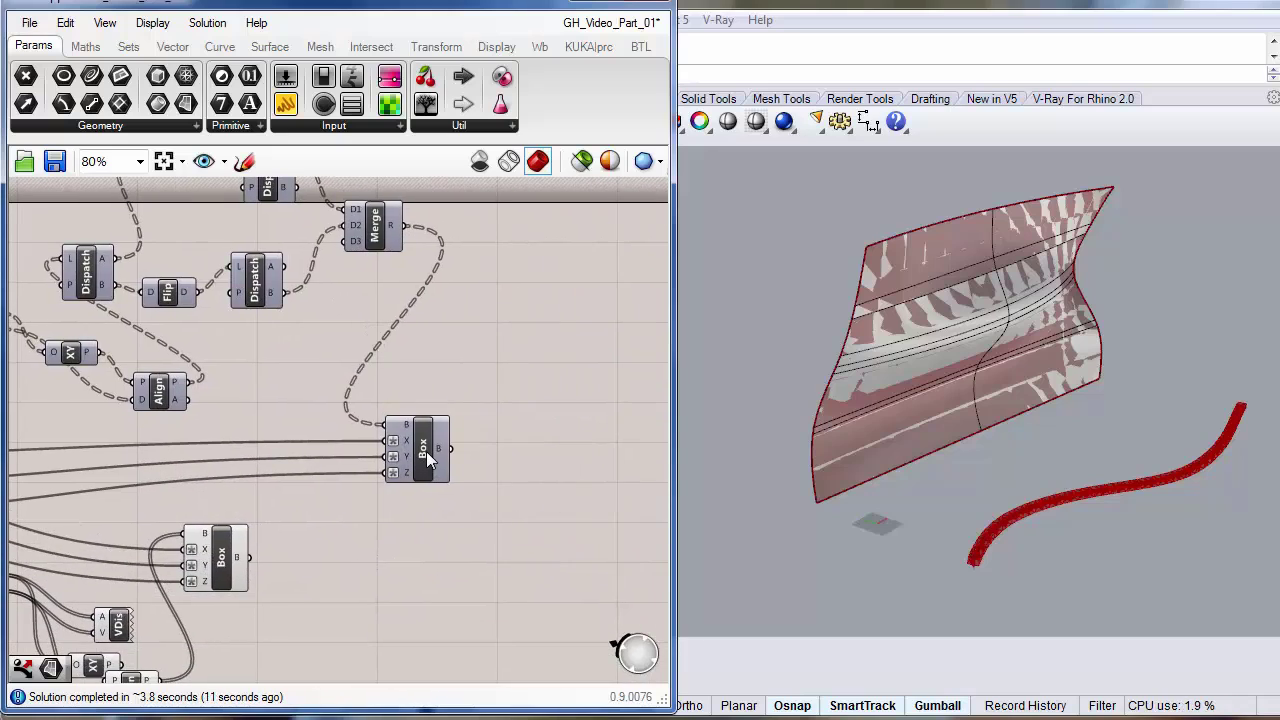
right_click(426, 455)
click(488, 493)
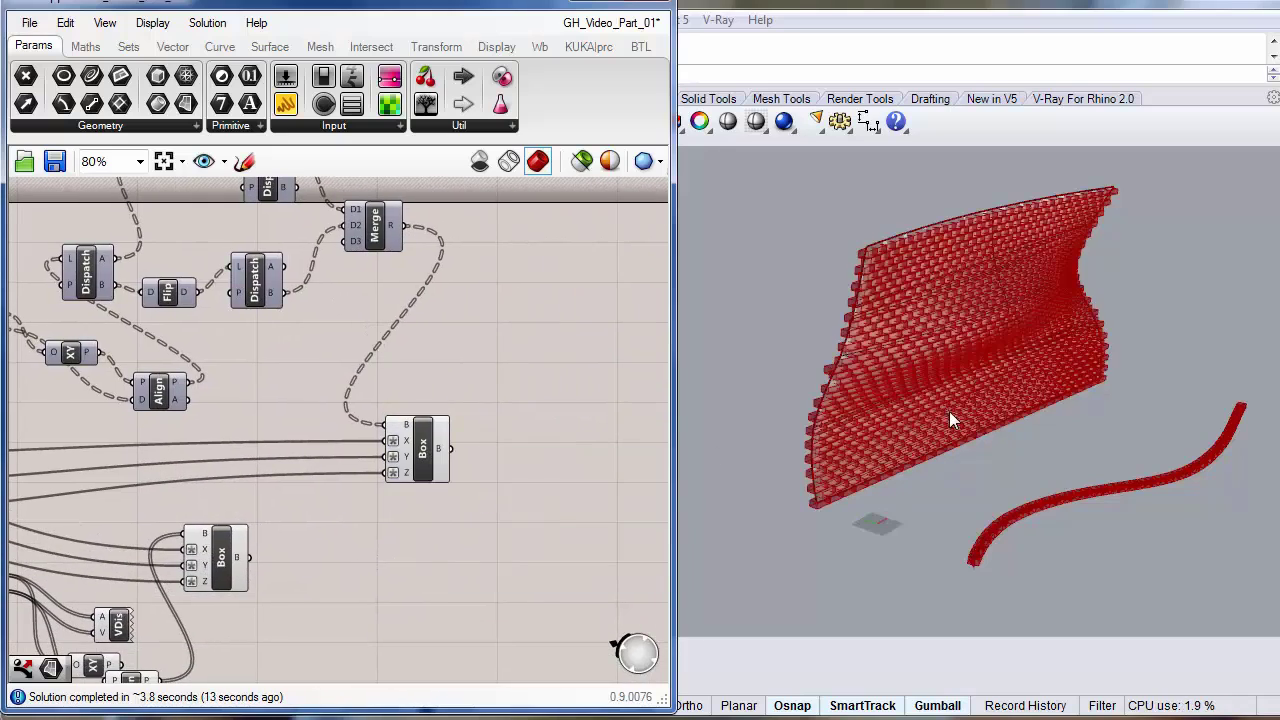
Orbit around the curved red brick wall, then pan the canvas to the Merge component.
scroll(949, 412, up, 10)
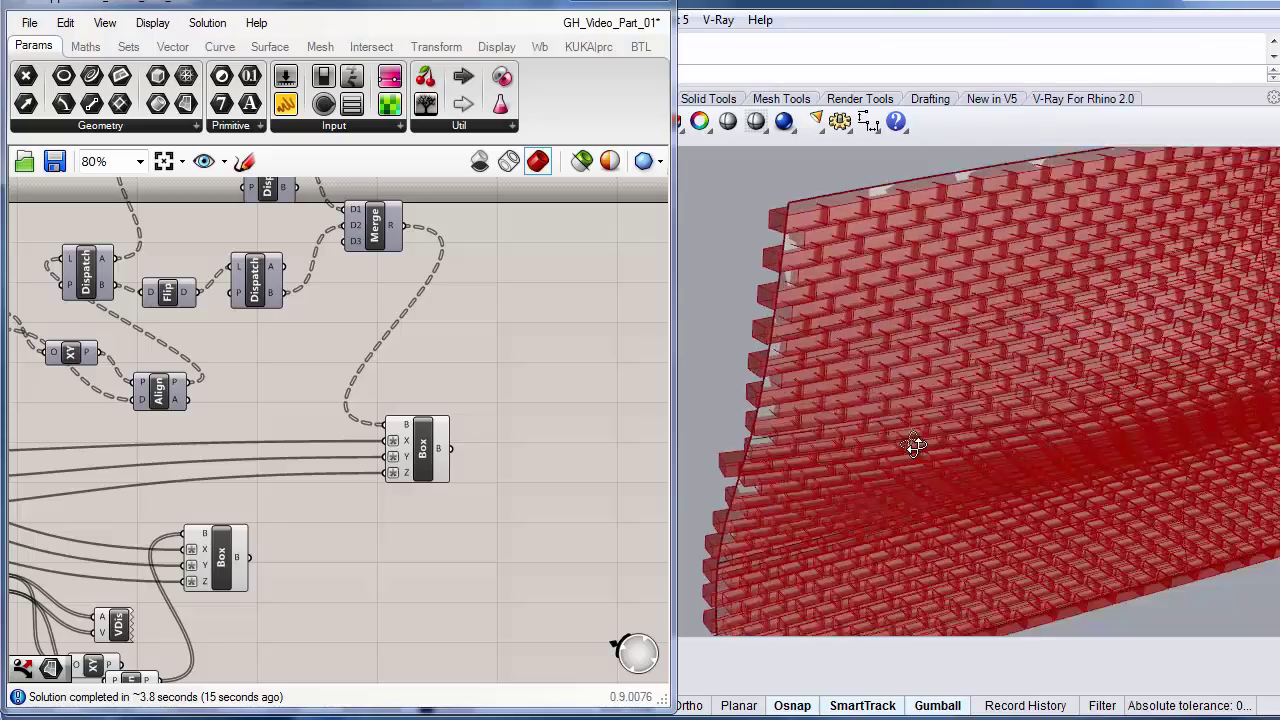
right_drag(917, 450, 1040, 390)
right_drag(841, 470, 968, 446)
right_drag(989, 514, 934, 382)
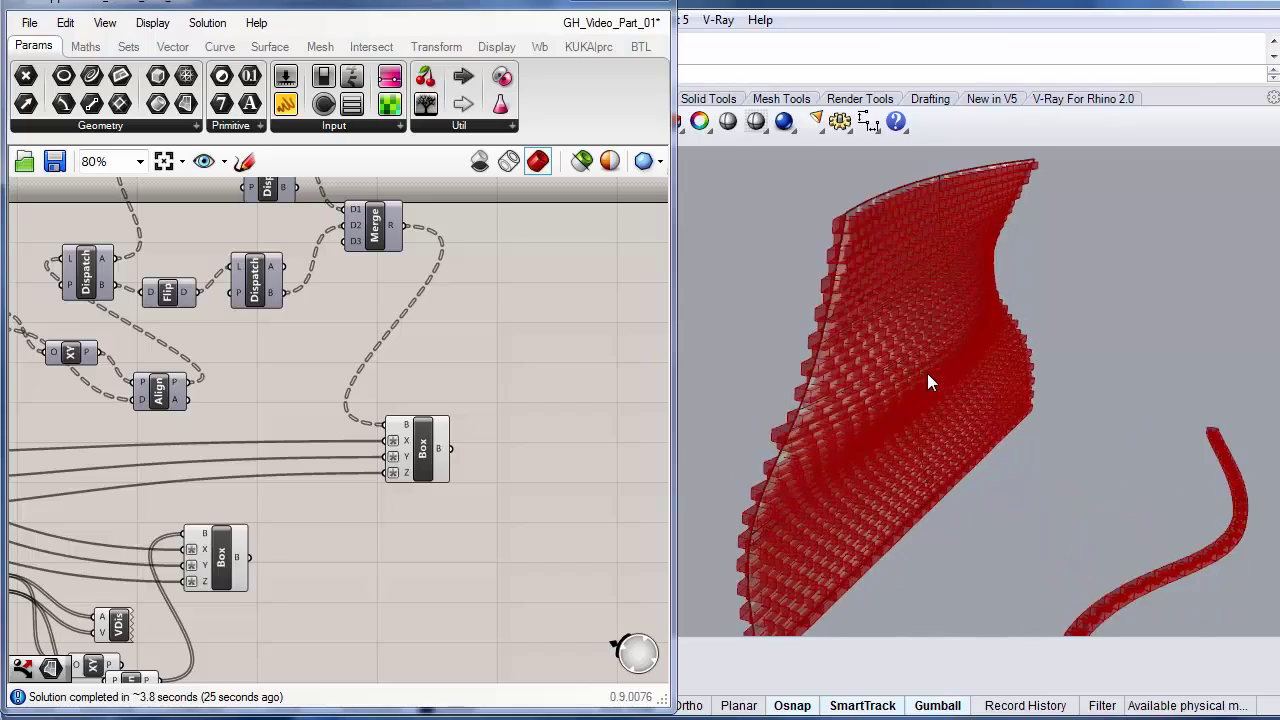
scroll(927, 373, up, 5)
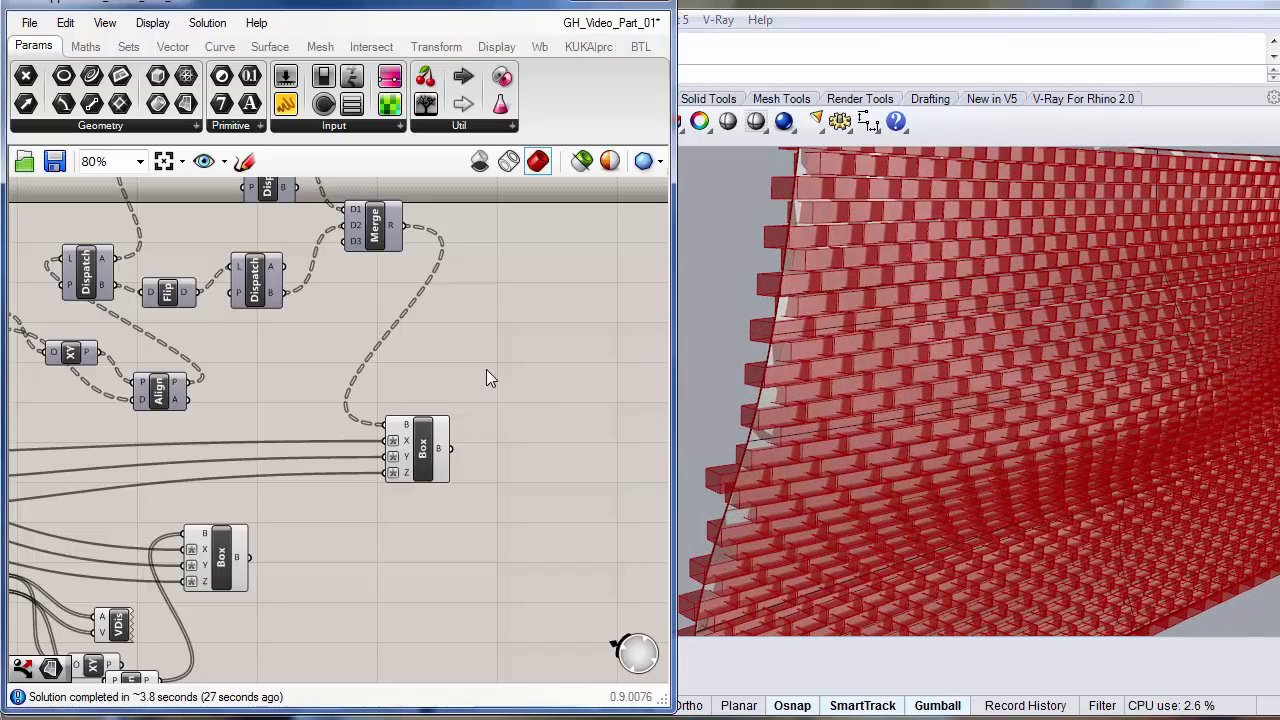
scroll(486, 372, down, 3)
scroll(345, 362, up, 6)
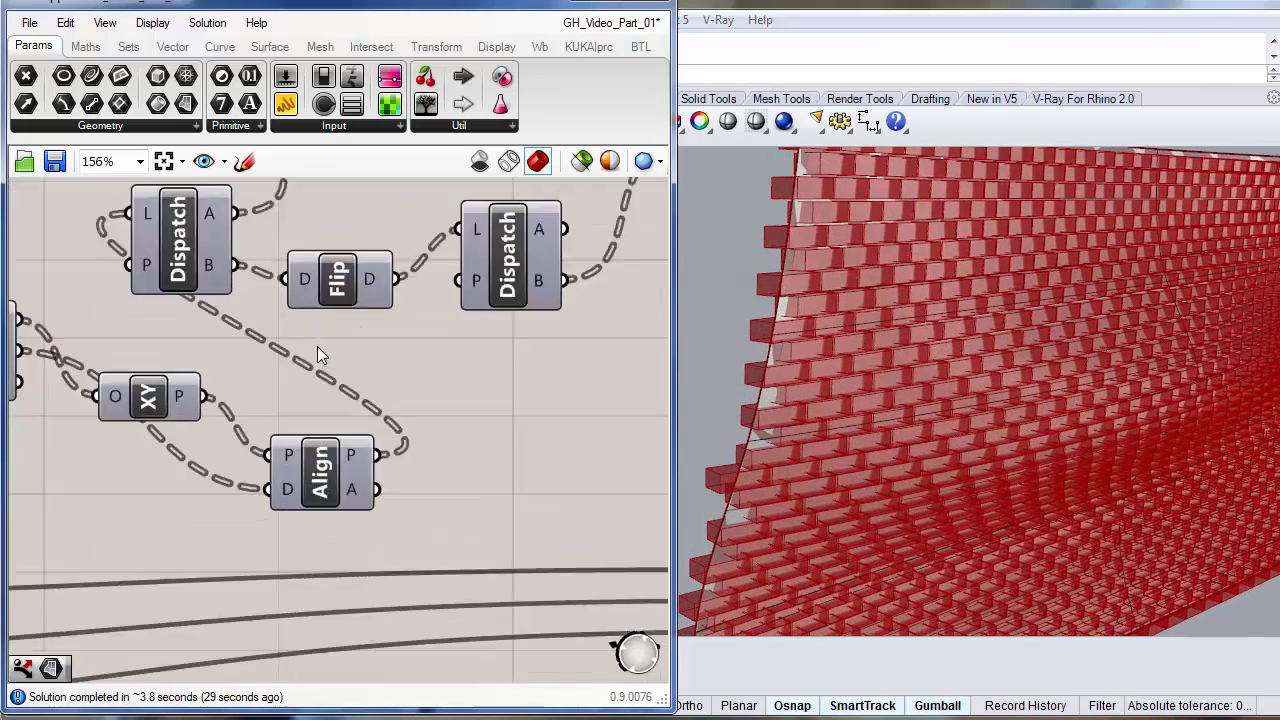
right_drag(345, 364, 371, 351)
scroll(413, 315, down, 1)
scroll(413, 315, down, 3)
right_click(404, 317)
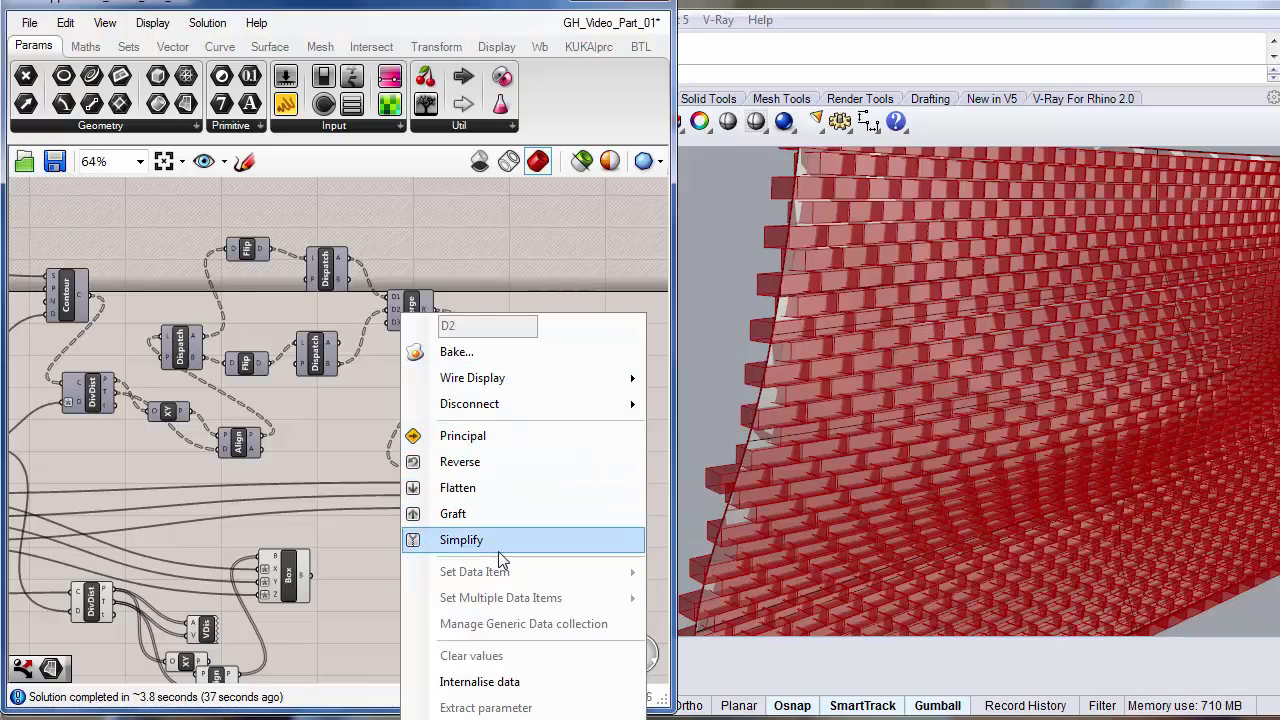
click(354, 365)
right_click(405, 299)
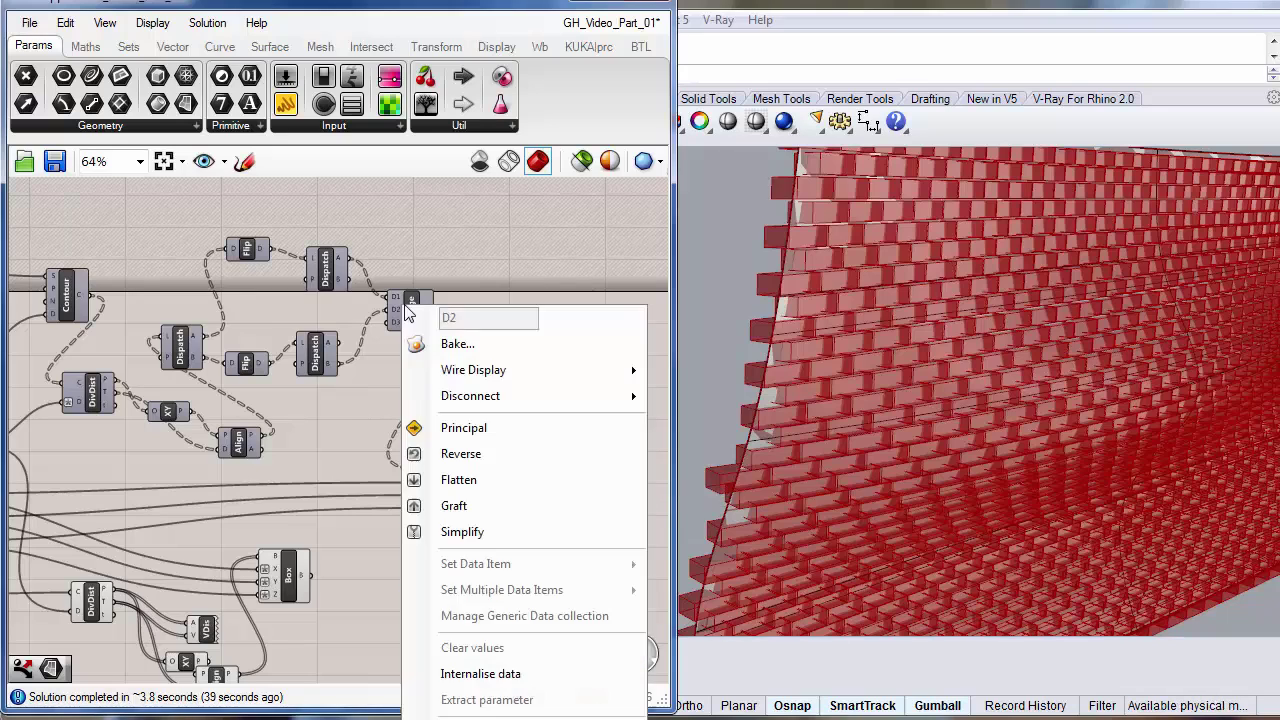
key(Escape)
right_click(417, 307)
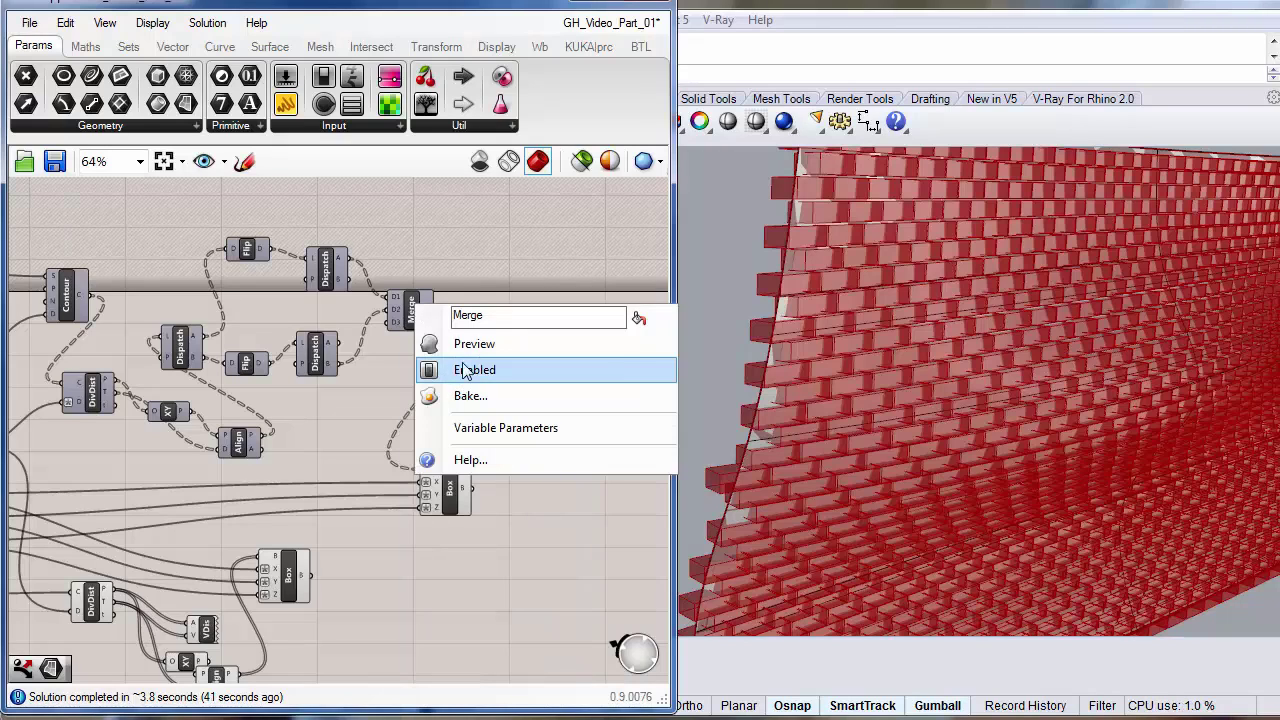
click(500, 351)
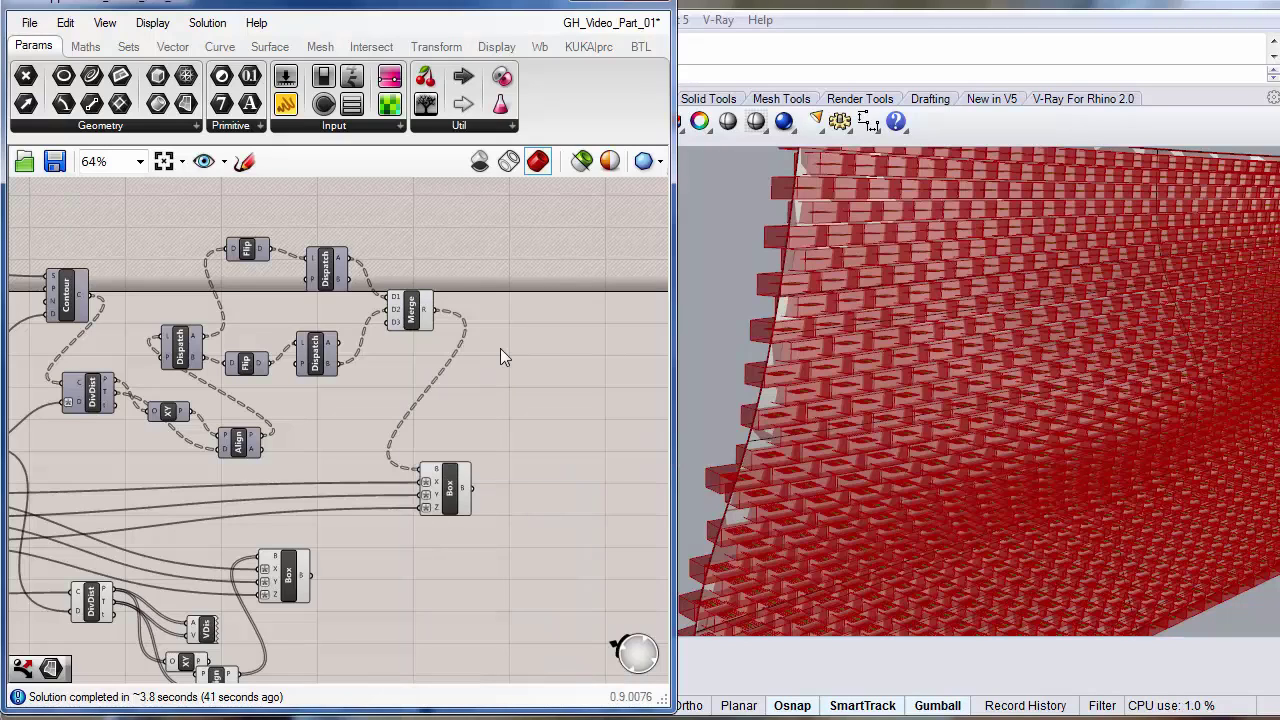
right_click(415, 307)
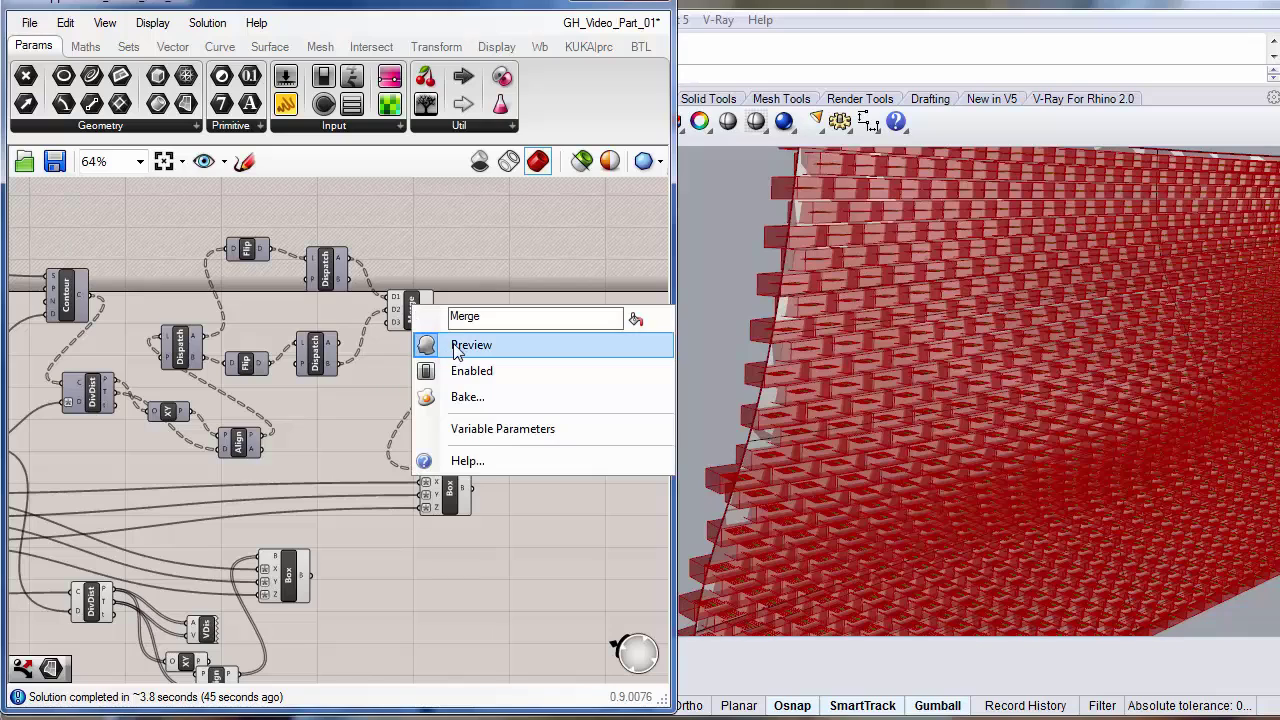
click(456, 348)
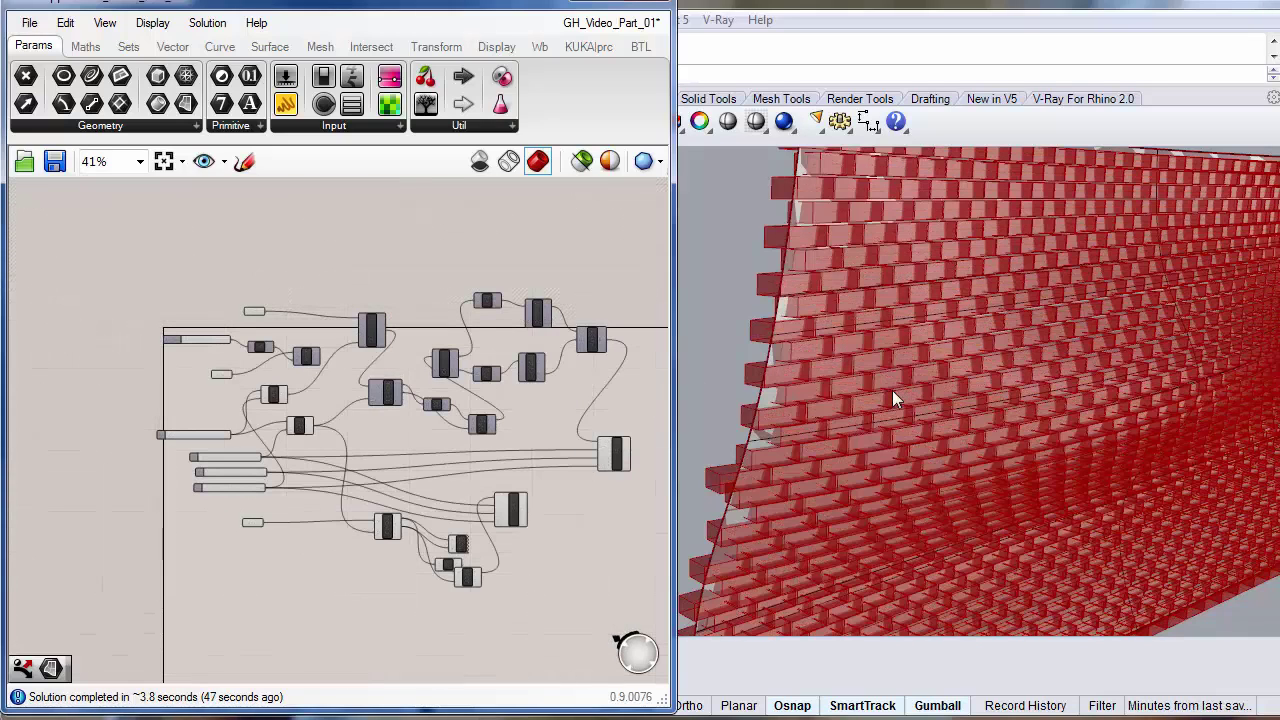
Clear the Rhino selection and turn off the Srf parameter's preview.
click(800, 213)
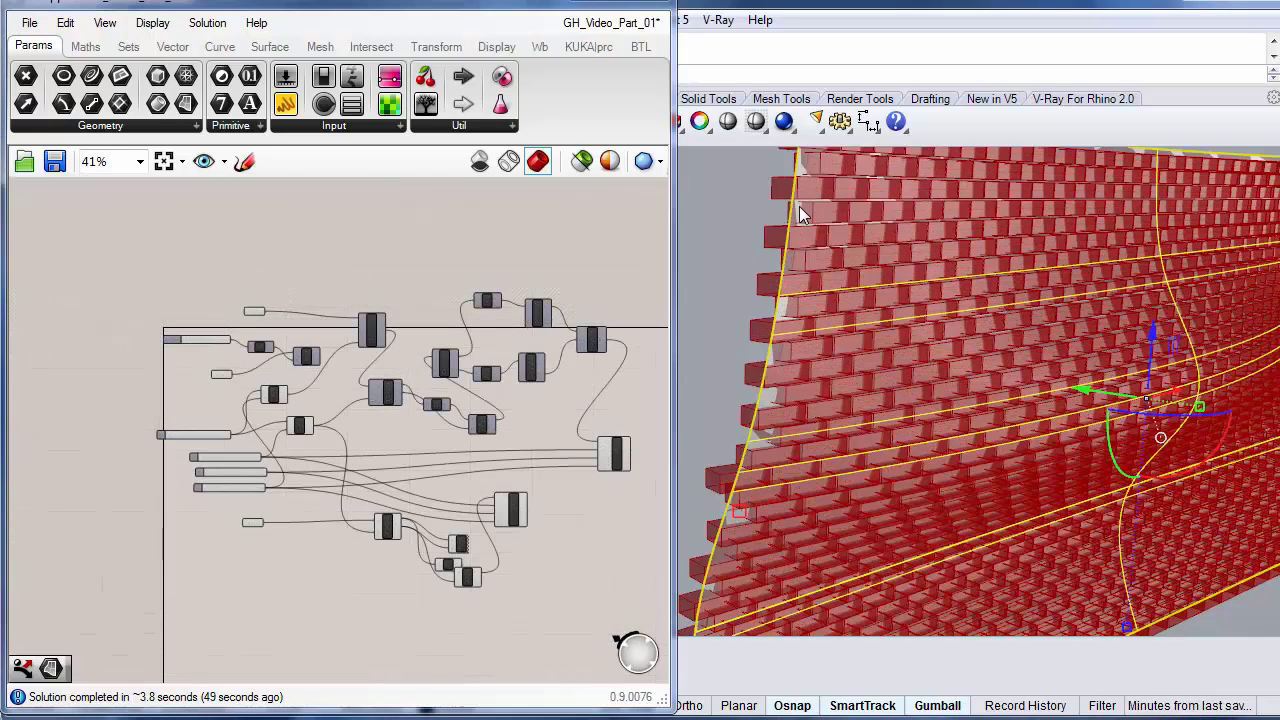
key(Escape)
scroll(946, 312, down, 3)
scroll(414, 404, up, 3)
scroll(288, 289, up, 4)
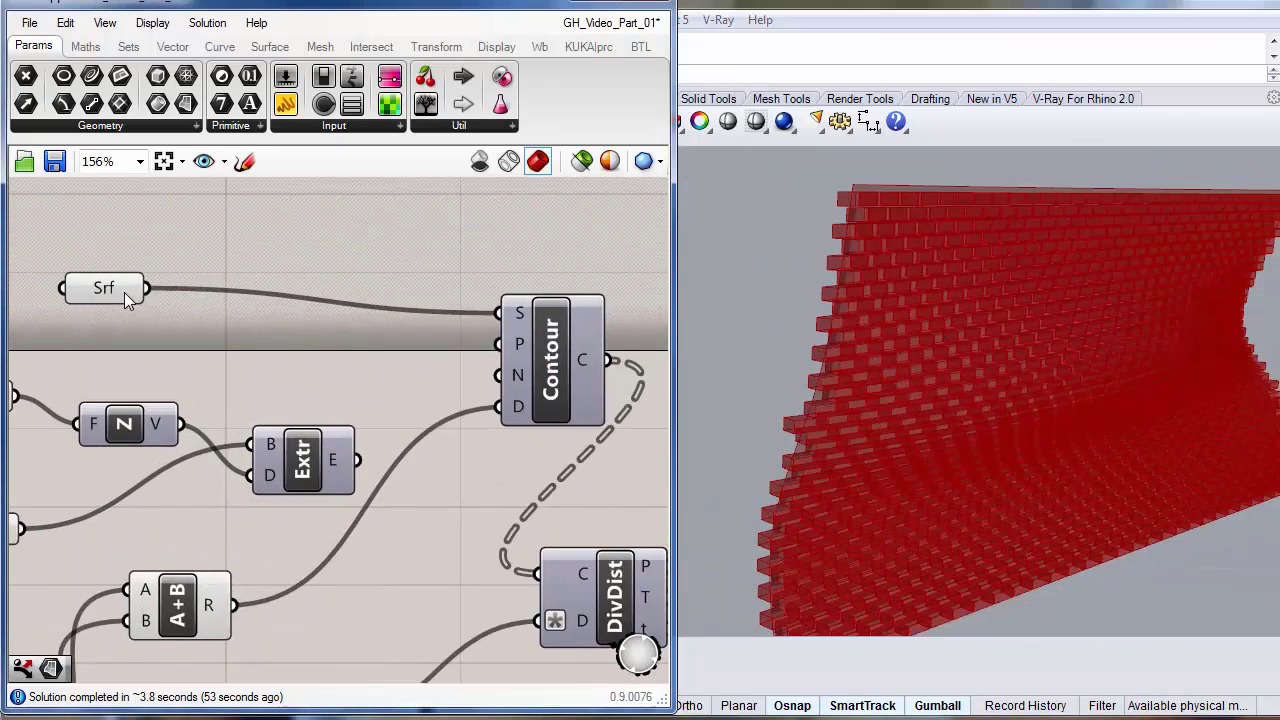
right_click(118, 290)
click(168, 330)
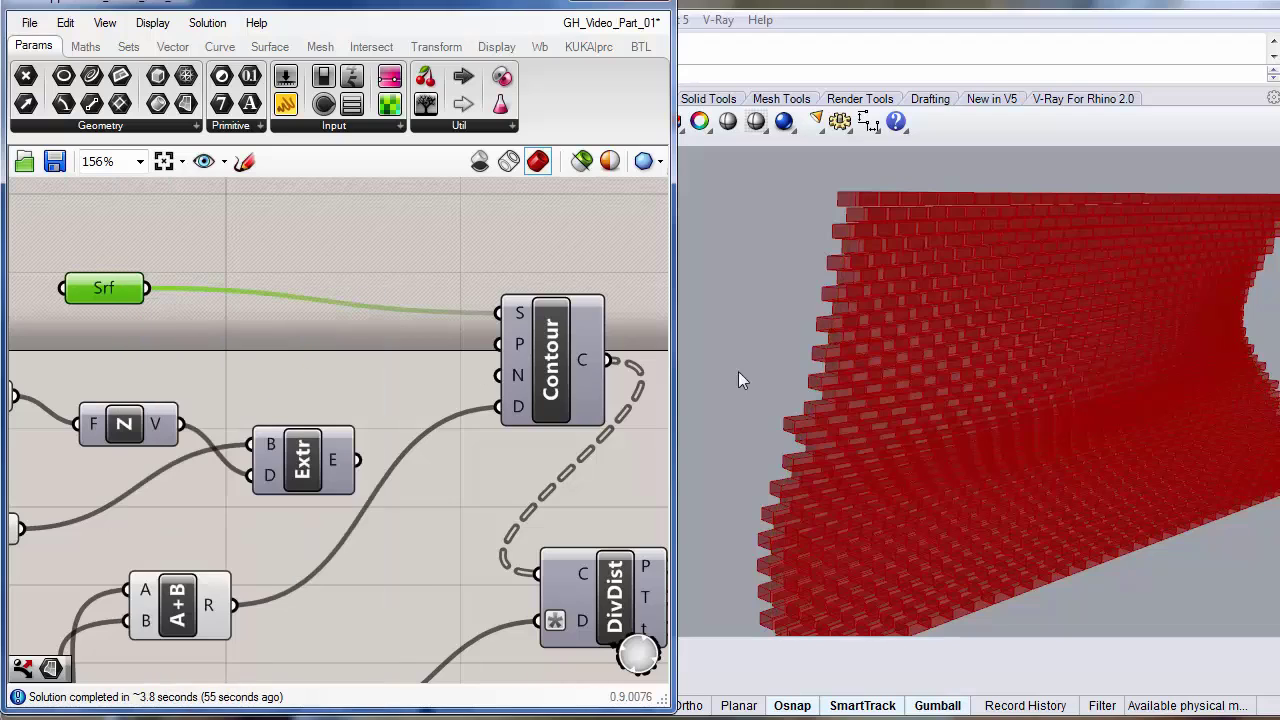
Inspect the wavy brick wall face-on, then bring up the Box component's options.
scroll(891, 434, down, 3)
mouse_move(891, 443)
right_down()
mouse_move(1020, 477)
mouse_move(842, 457)
right_up()
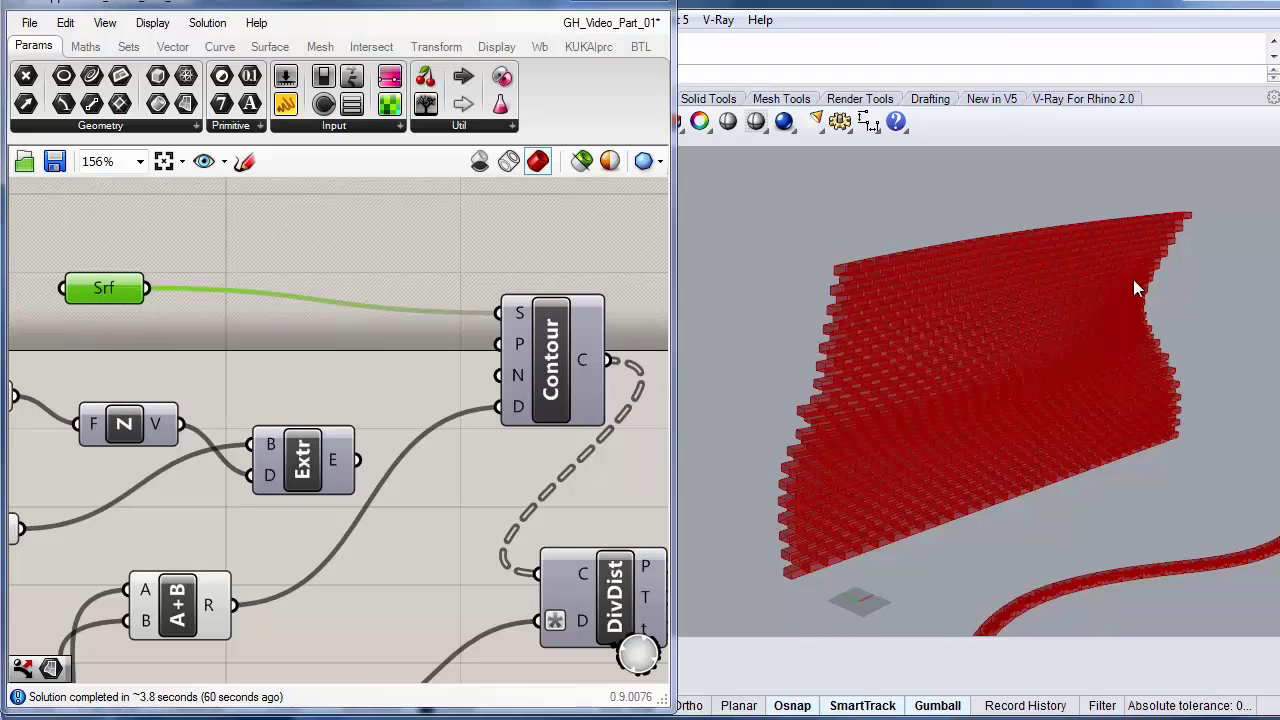
scroll(1014, 451, up, 3)
mouse_move(909, 446)
right_down()
mouse_move(849, 446)
mouse_move(1020, 477)
mouse_move(926, 448)
right_up()
scroll(849, 446, down, 3)
scroll(951, 425, up, 4)
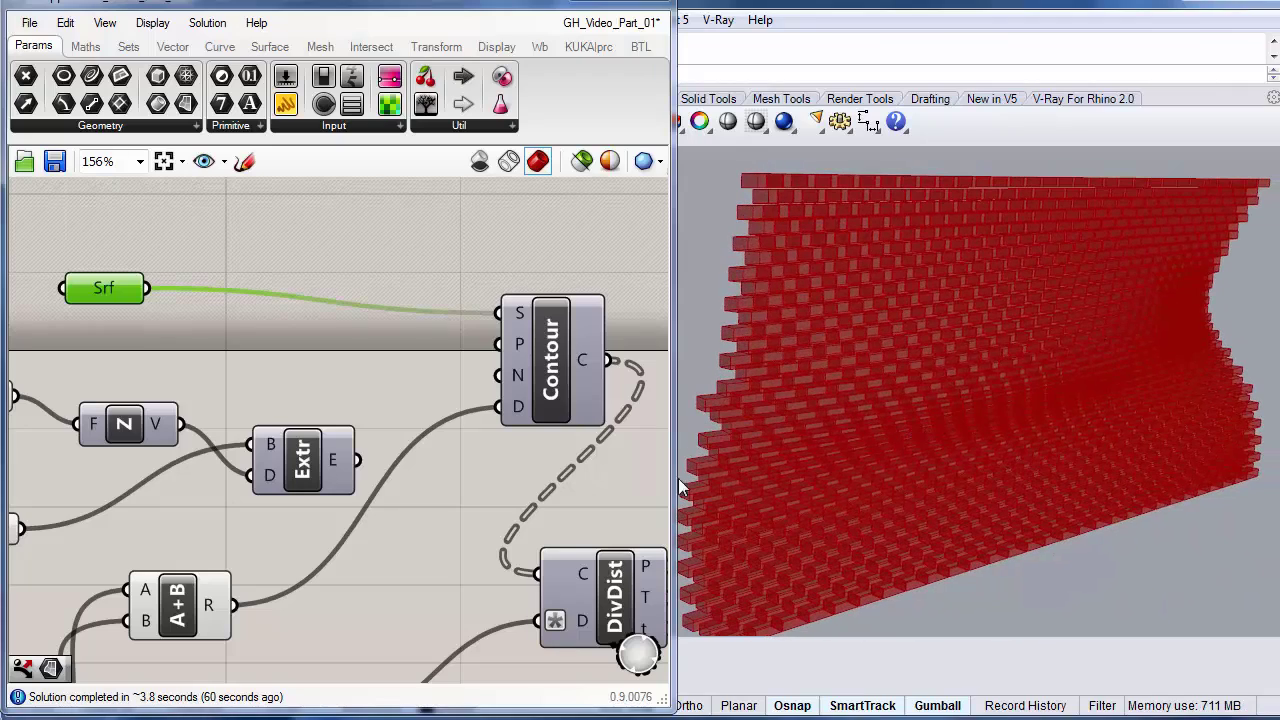
right_drag(851, 389, 886, 437)
scroll(885, 438, down, 2)
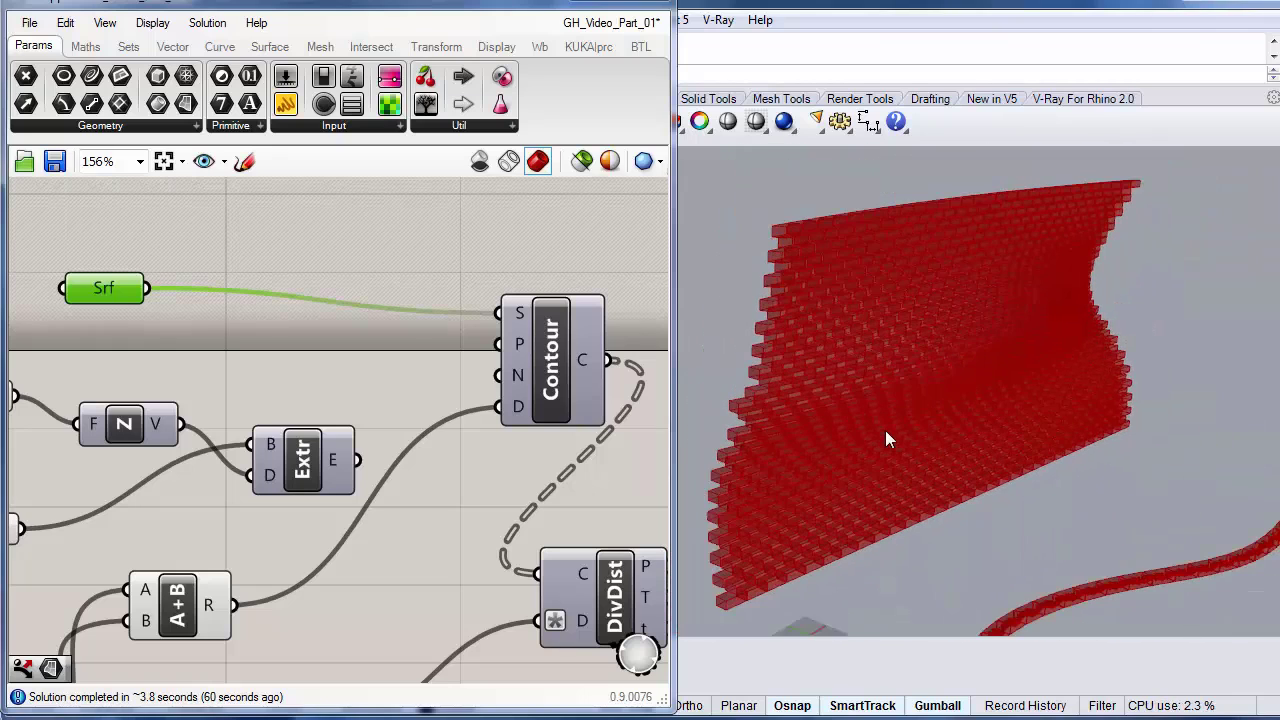
scroll(885, 431, down, 1)
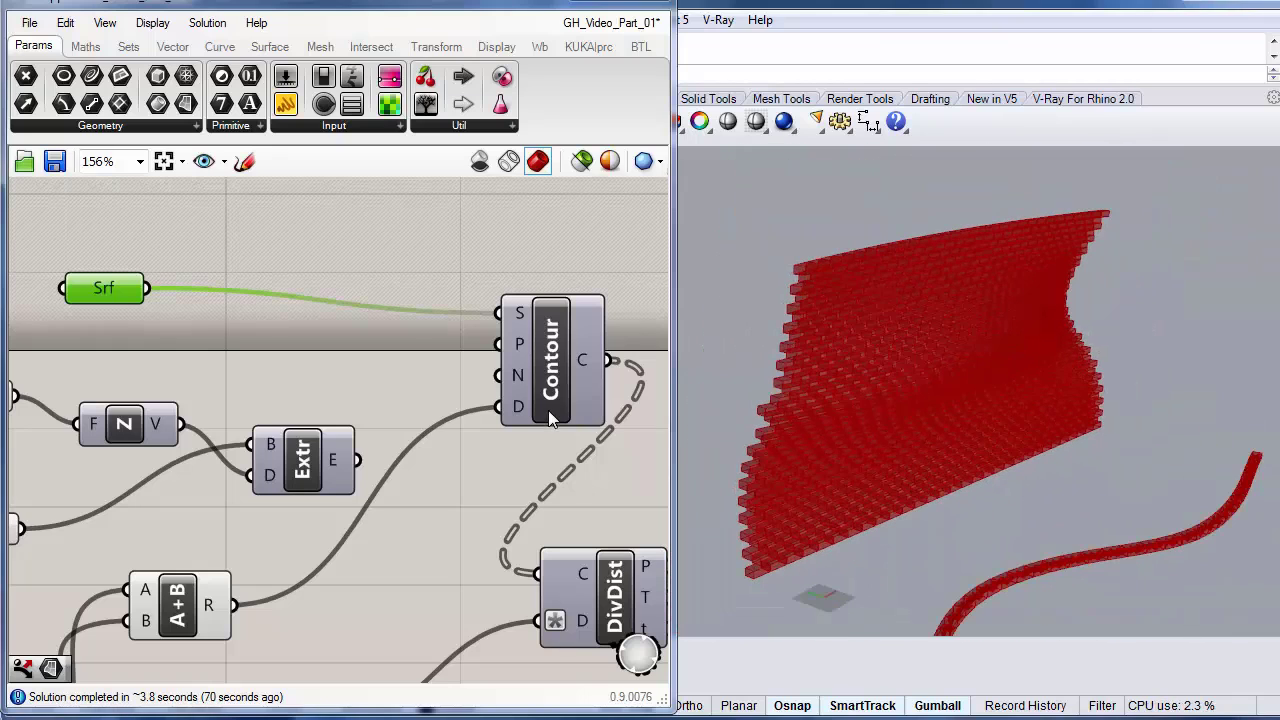
right_drag(552, 418, 331, 428)
scroll(314, 451, down, 4)
right_click(352, 480)
Hide the Box preview and reveal the hidden lofted surface with Ctrl+Alt+H.
click(405, 520)
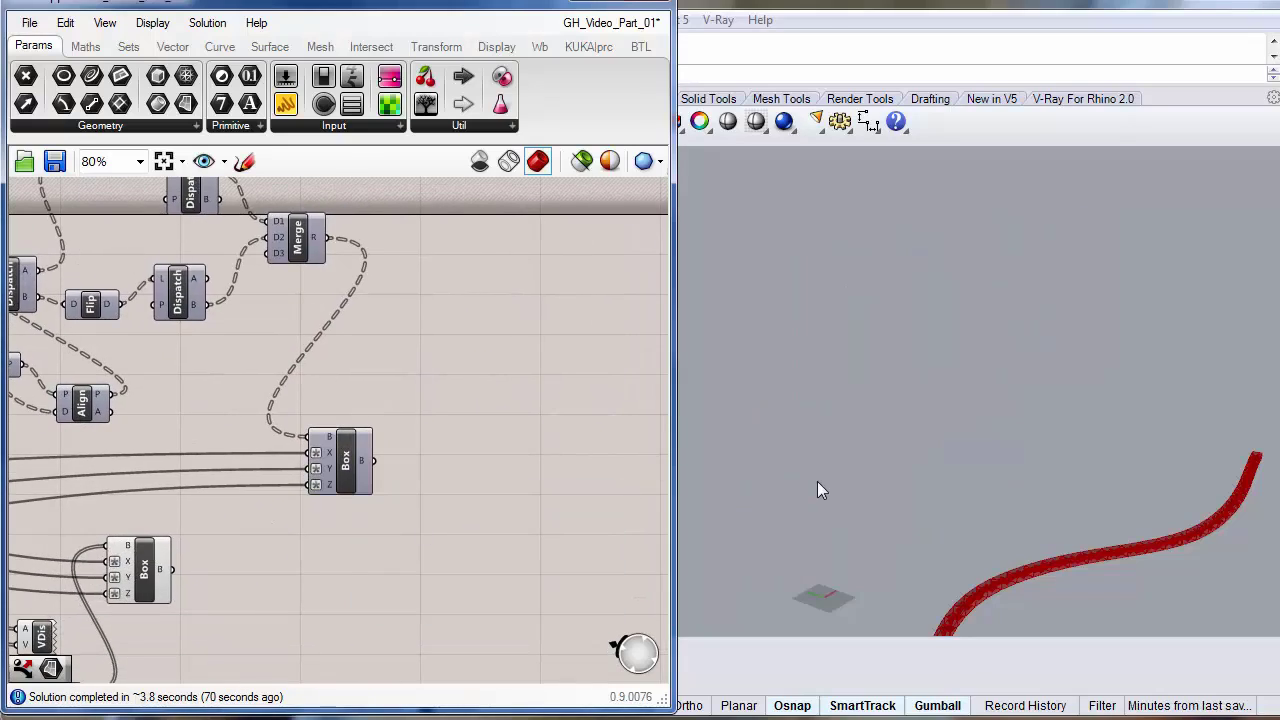
text(h)
key(Escape)
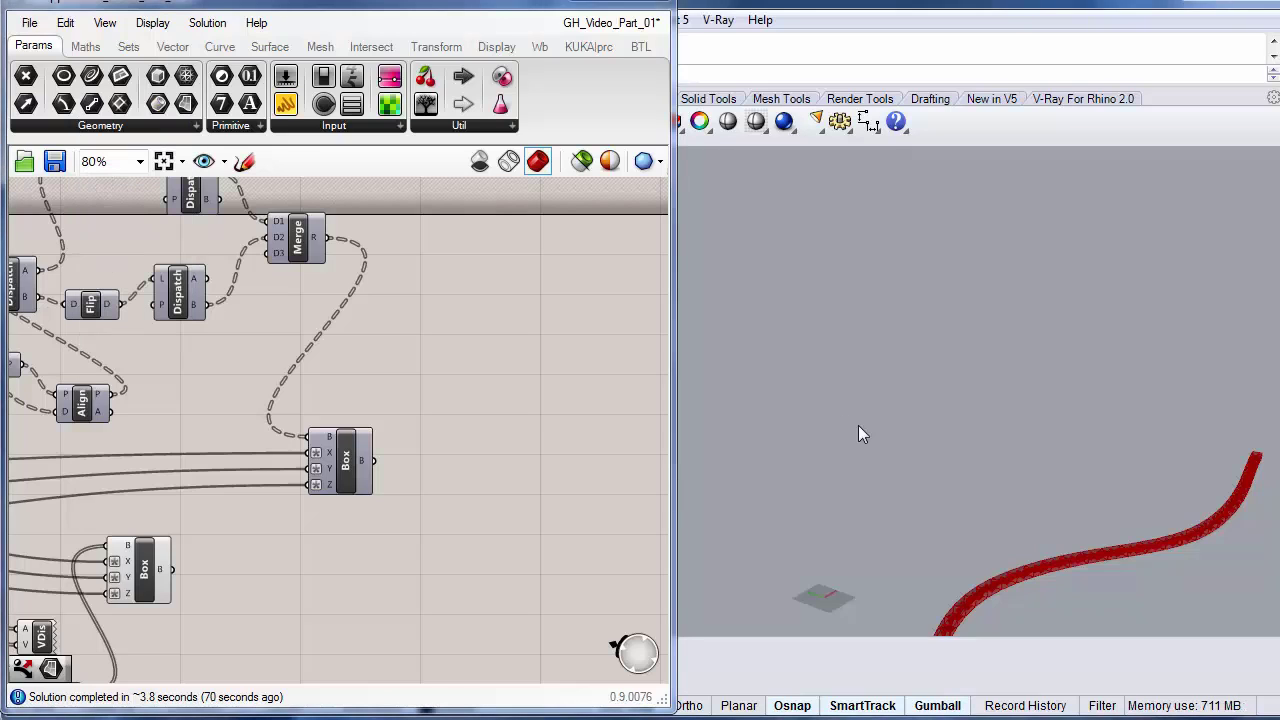
key(ctrl+alt+h)
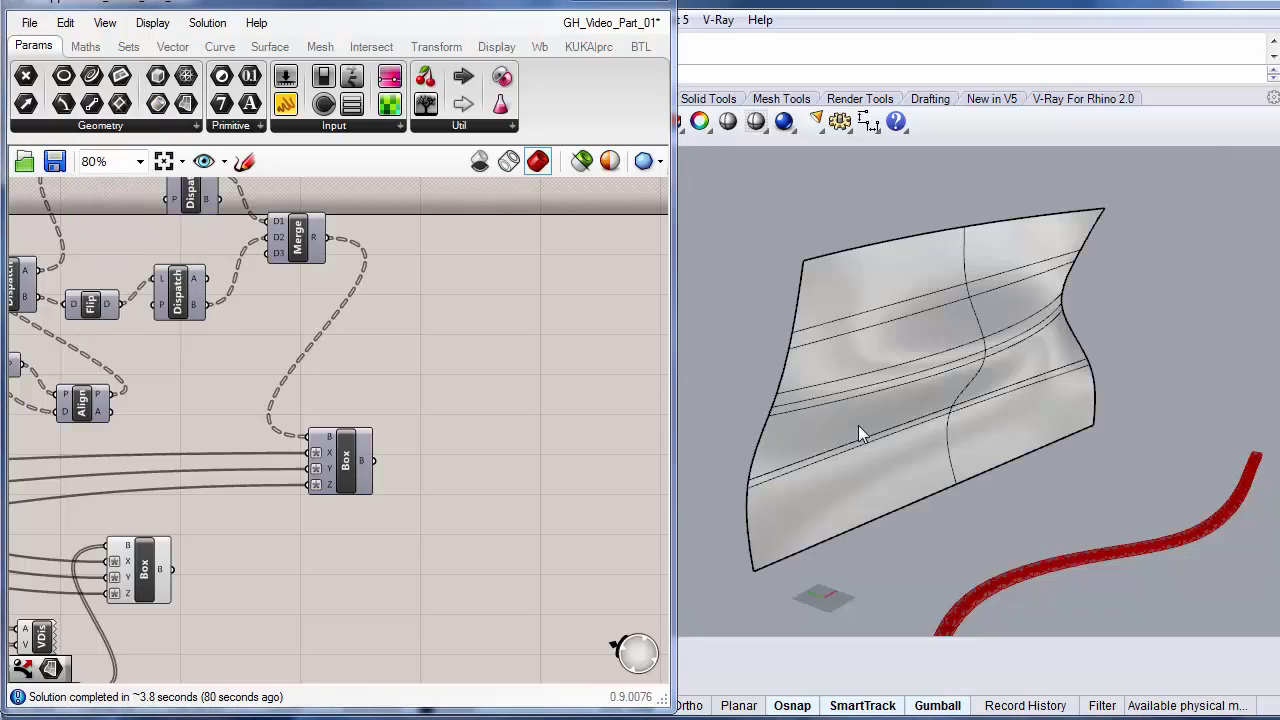
Orbit the Perspective view to inspect the bare lofted surface and curve.
right_drag(899, 424, 845, 270)
right_drag(851, 473, 790, 467)
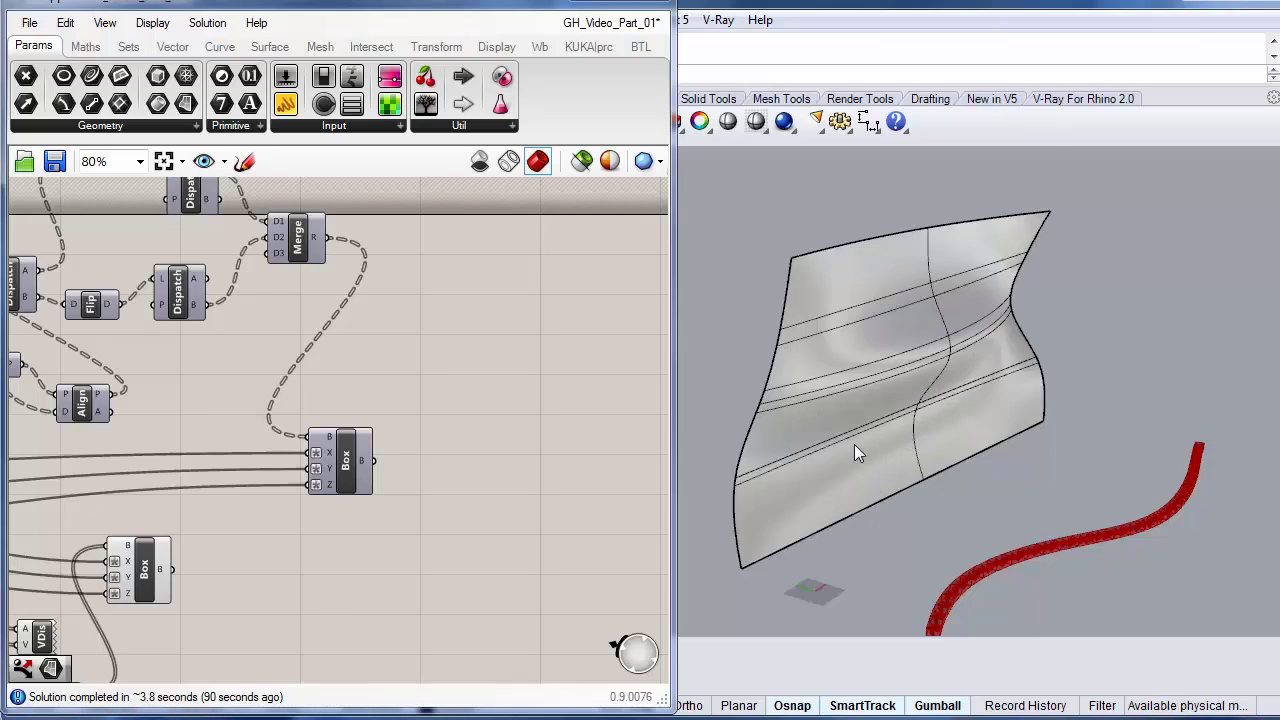
right_drag(854, 444, 837, 286)
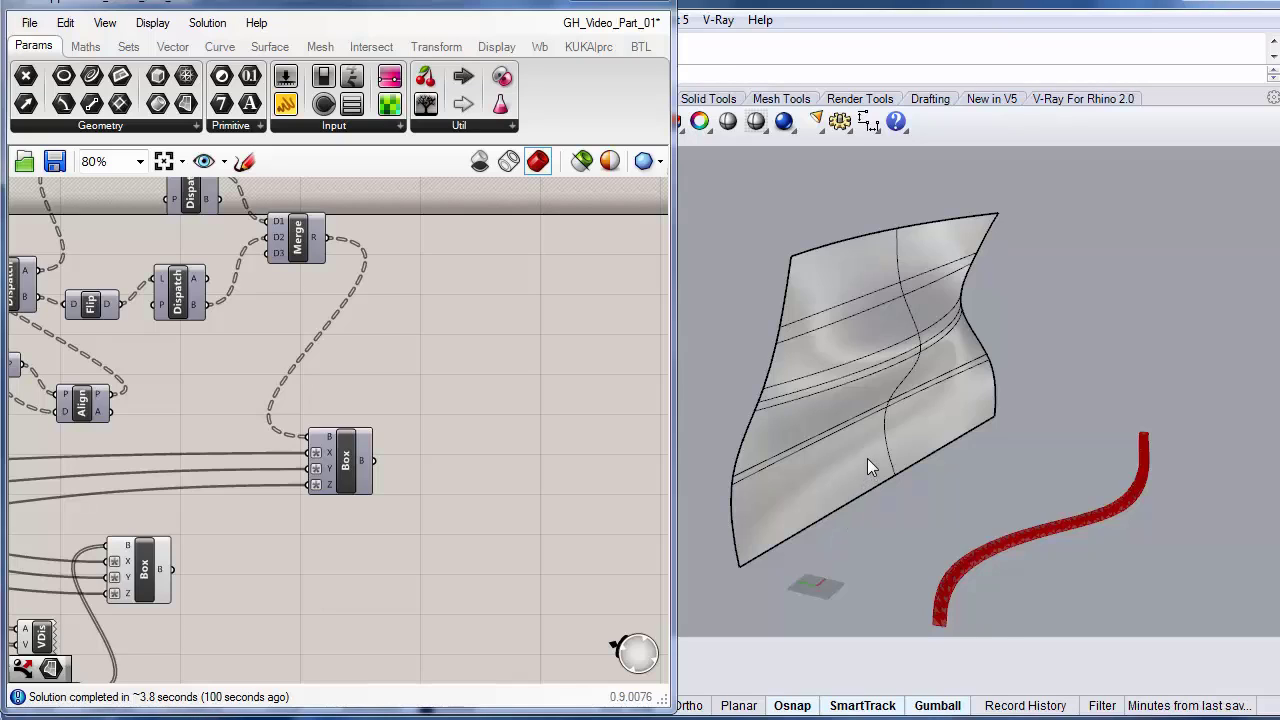
right_drag(866, 466, 922, 425)
scroll(919, 416, up, 3)
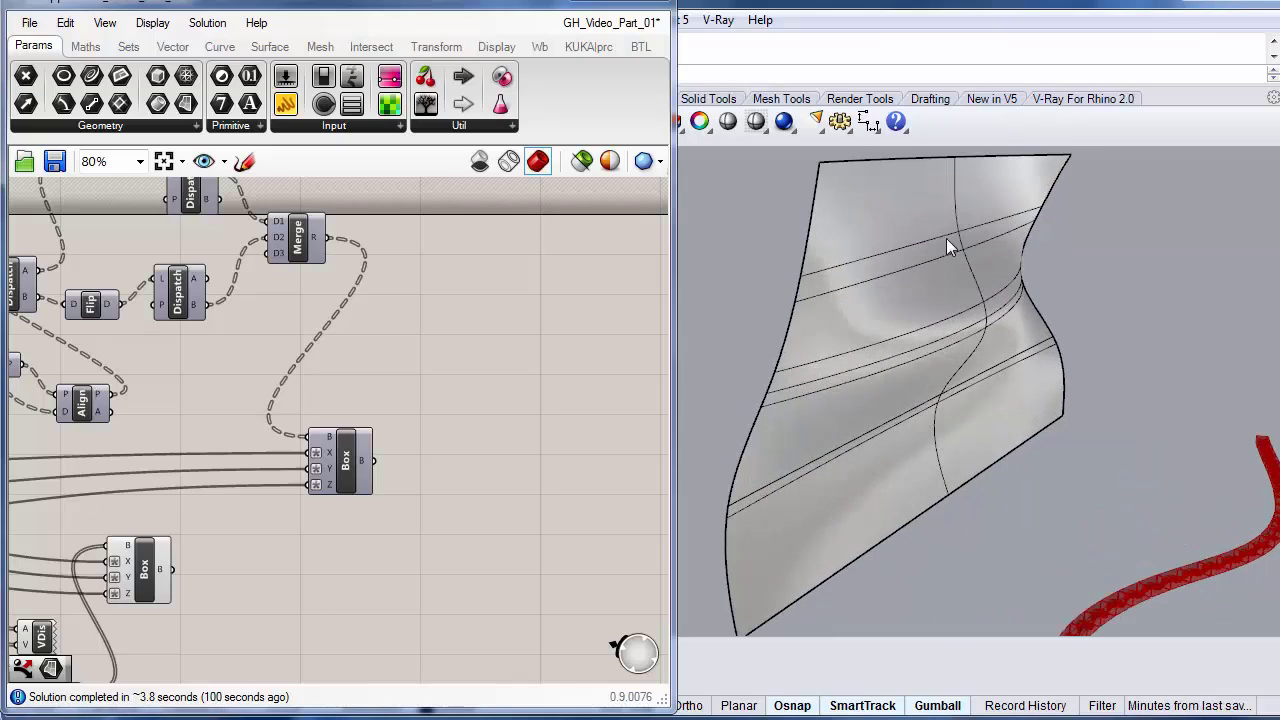
scroll(951, 451, down, 3)
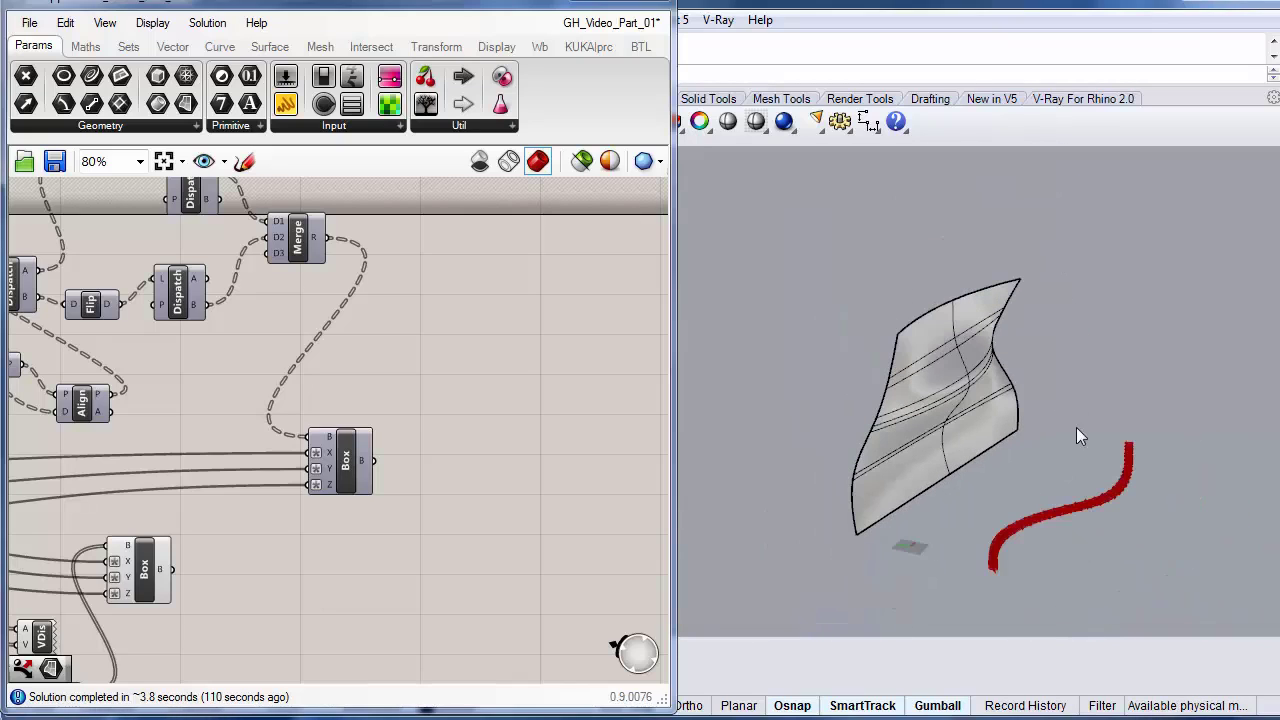
scroll(938, 478, up, 1)
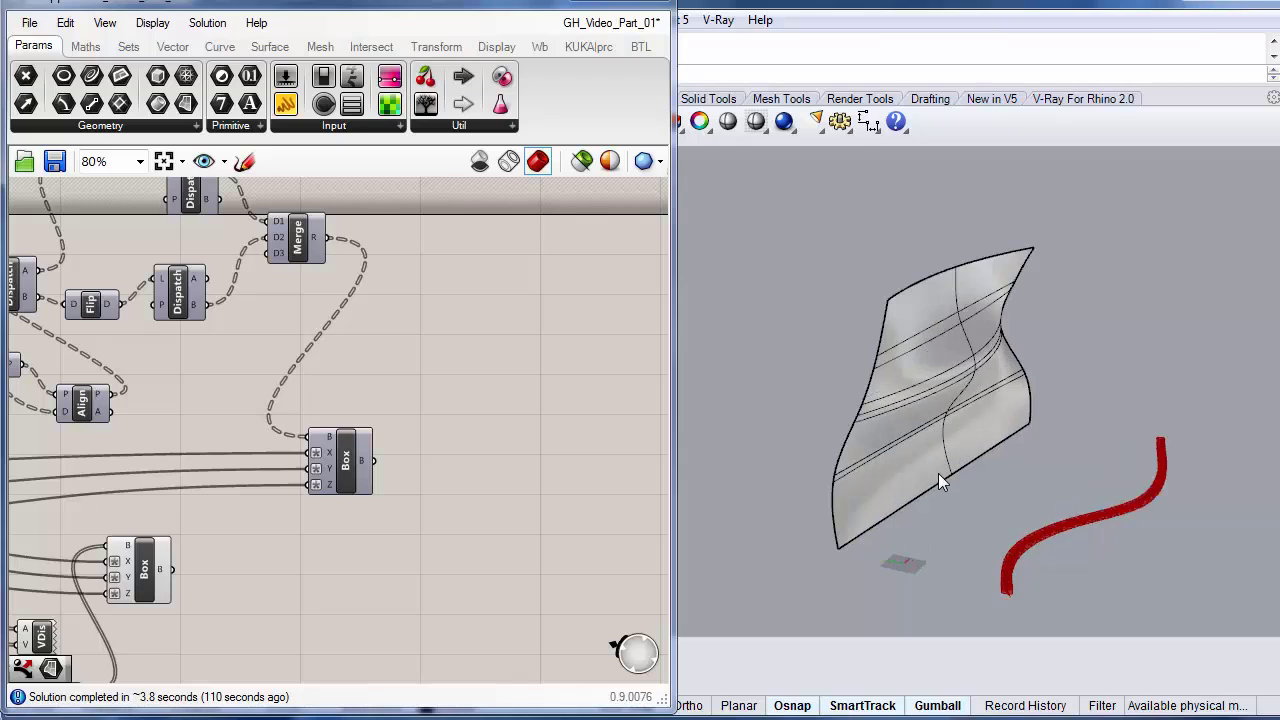
scroll(938, 473, up, 1)
right_drag(938, 473, 951, 489)
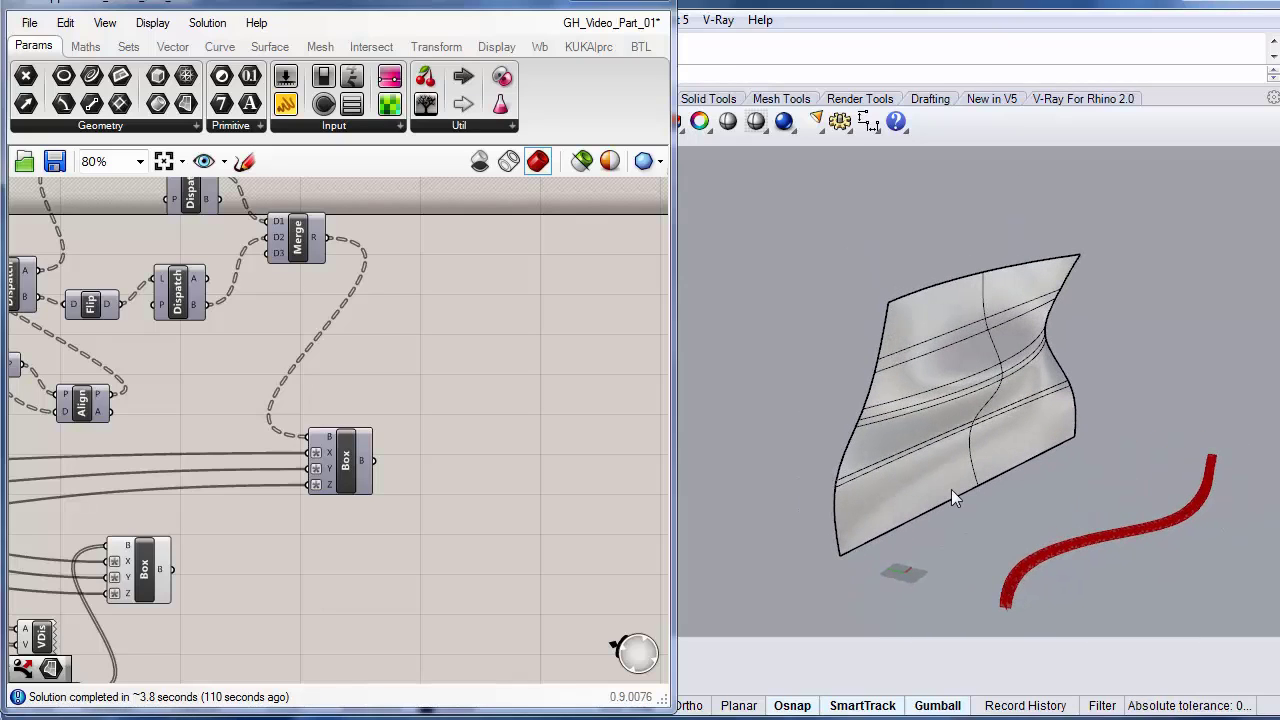